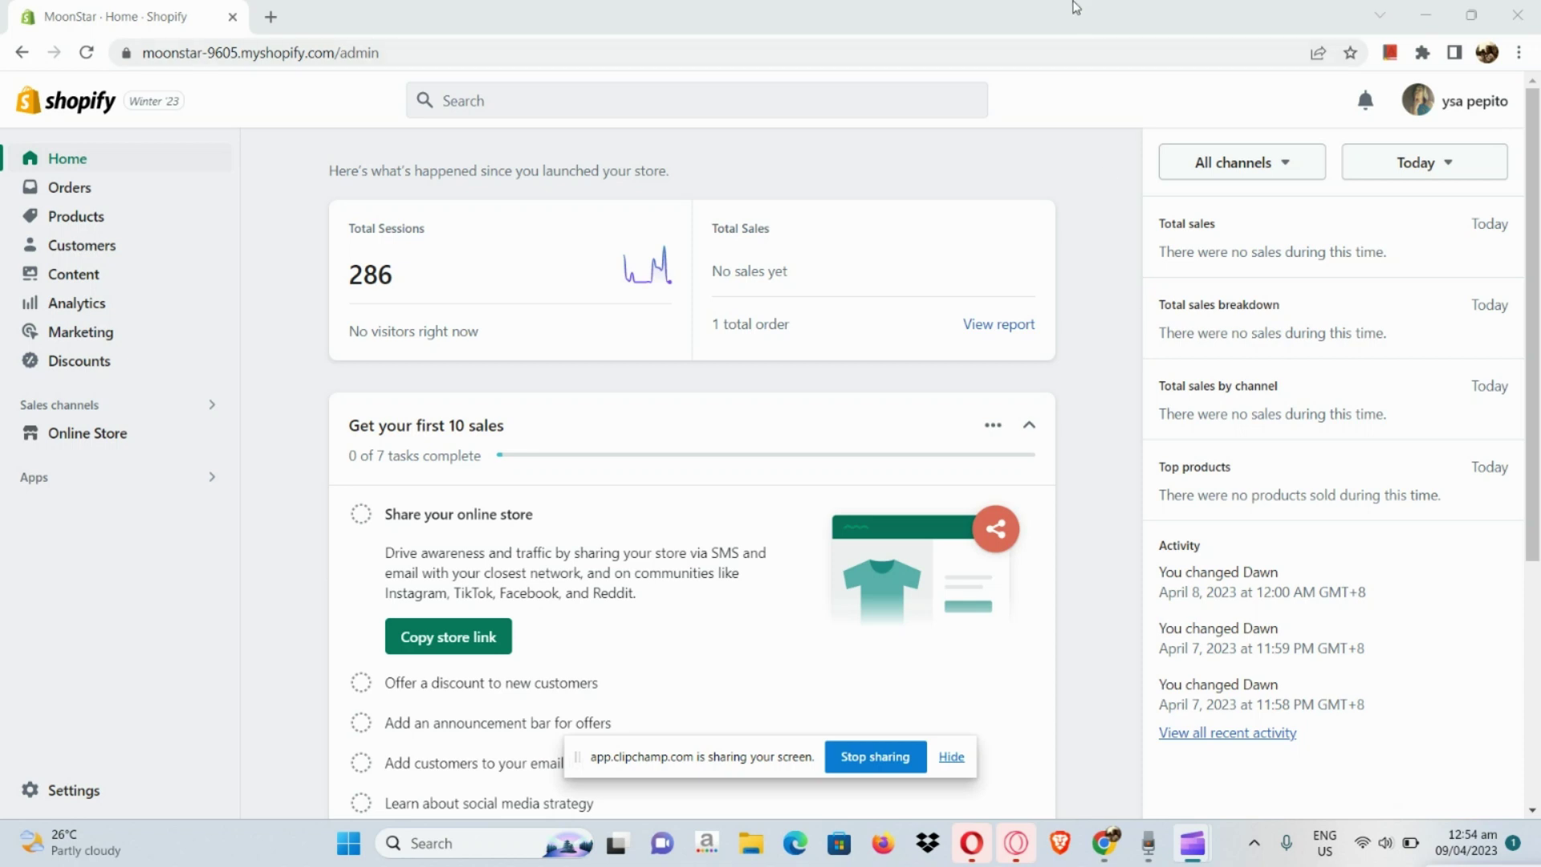
Browse the recommended apps through the store admin's app search and open the Shopify App Store.
left_click(742, 112)
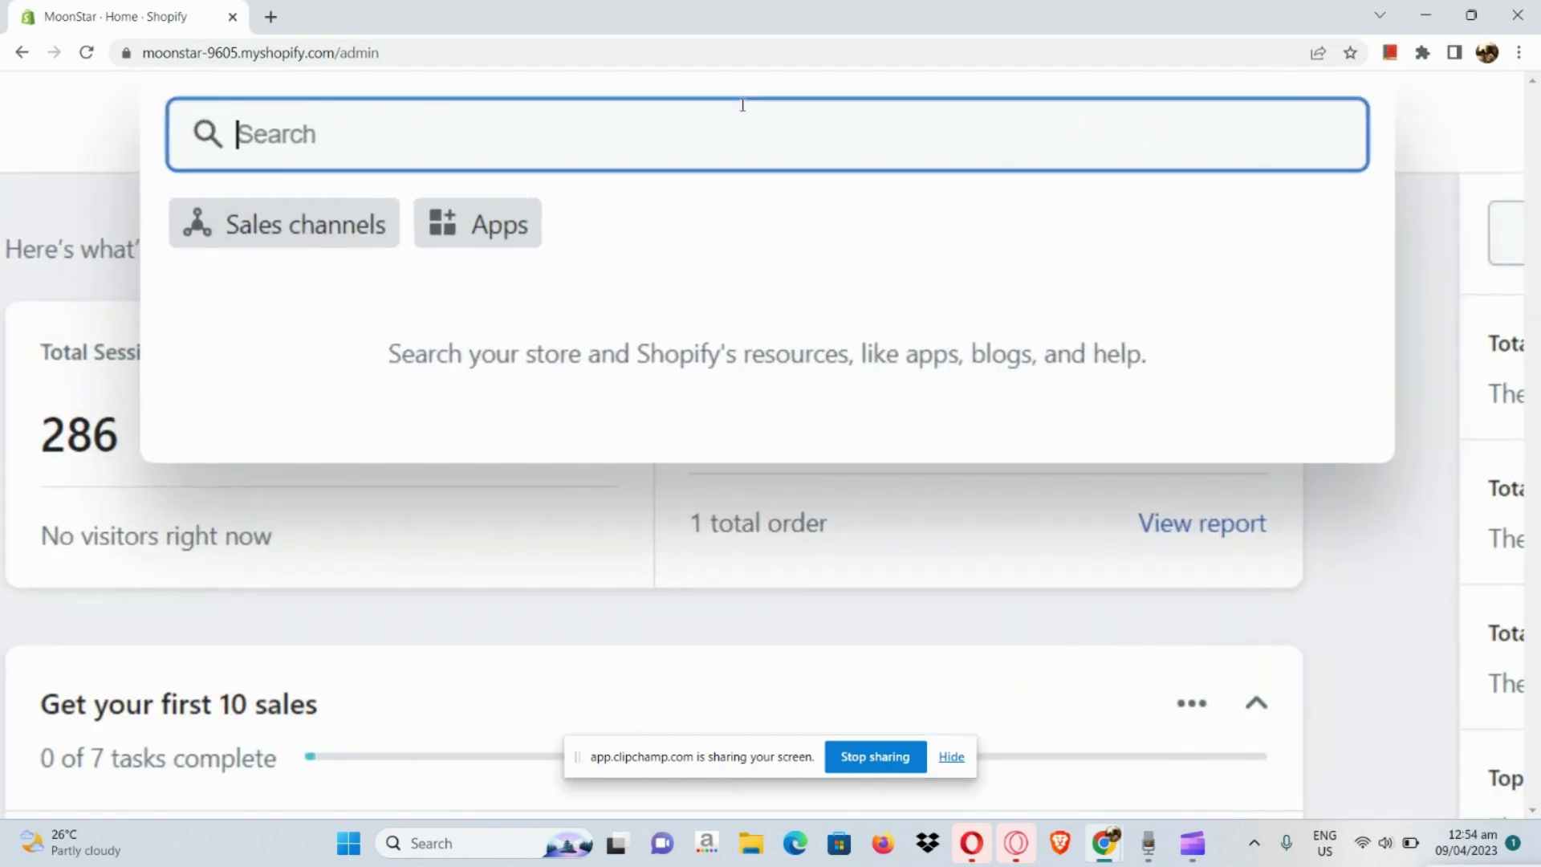
left_click(517, 240)
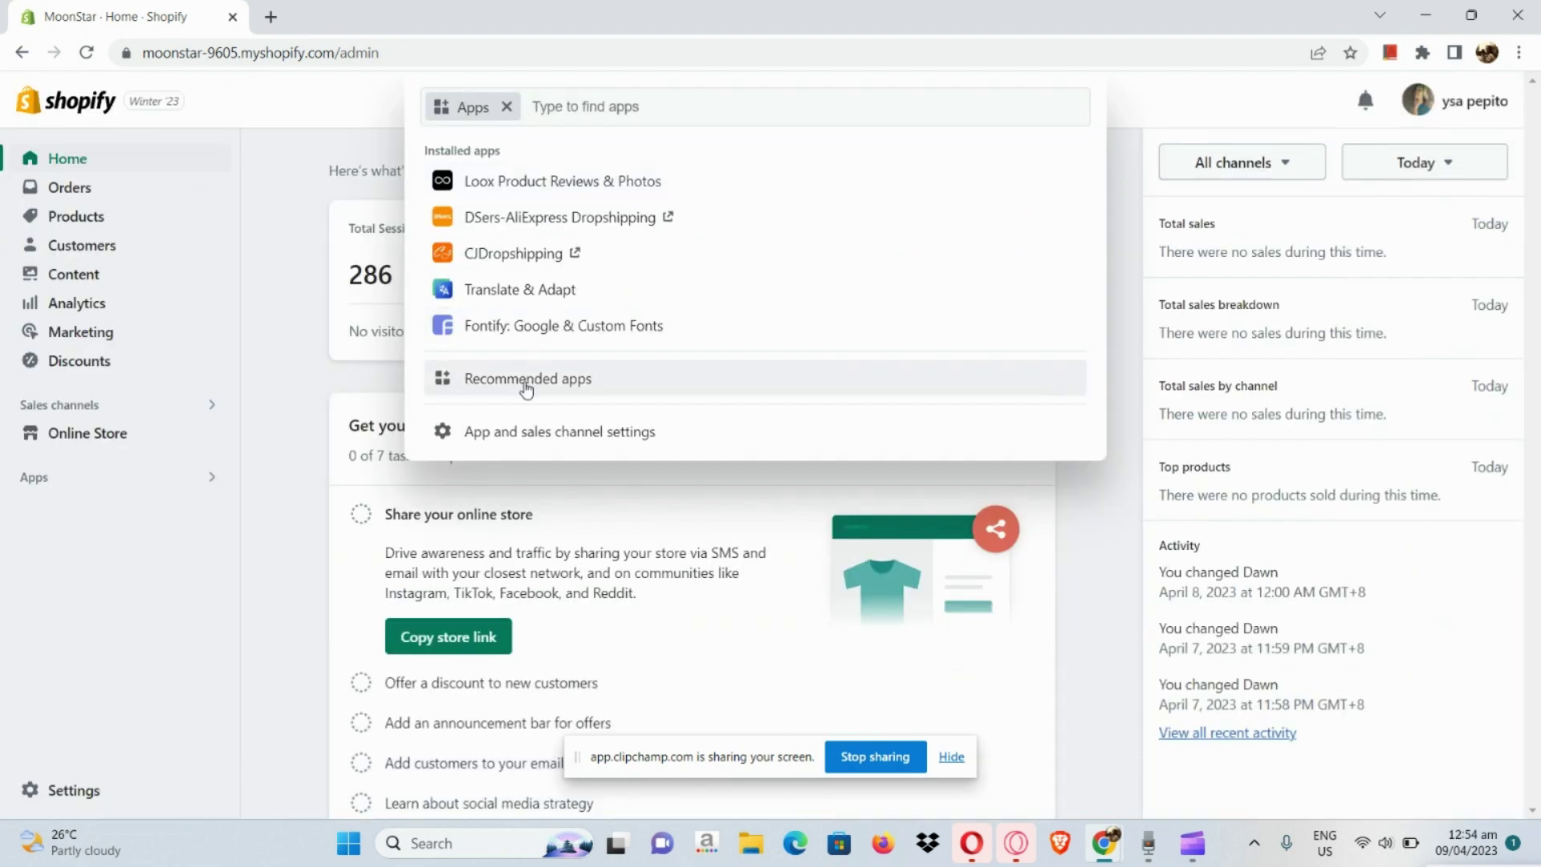
left_click(526, 389)
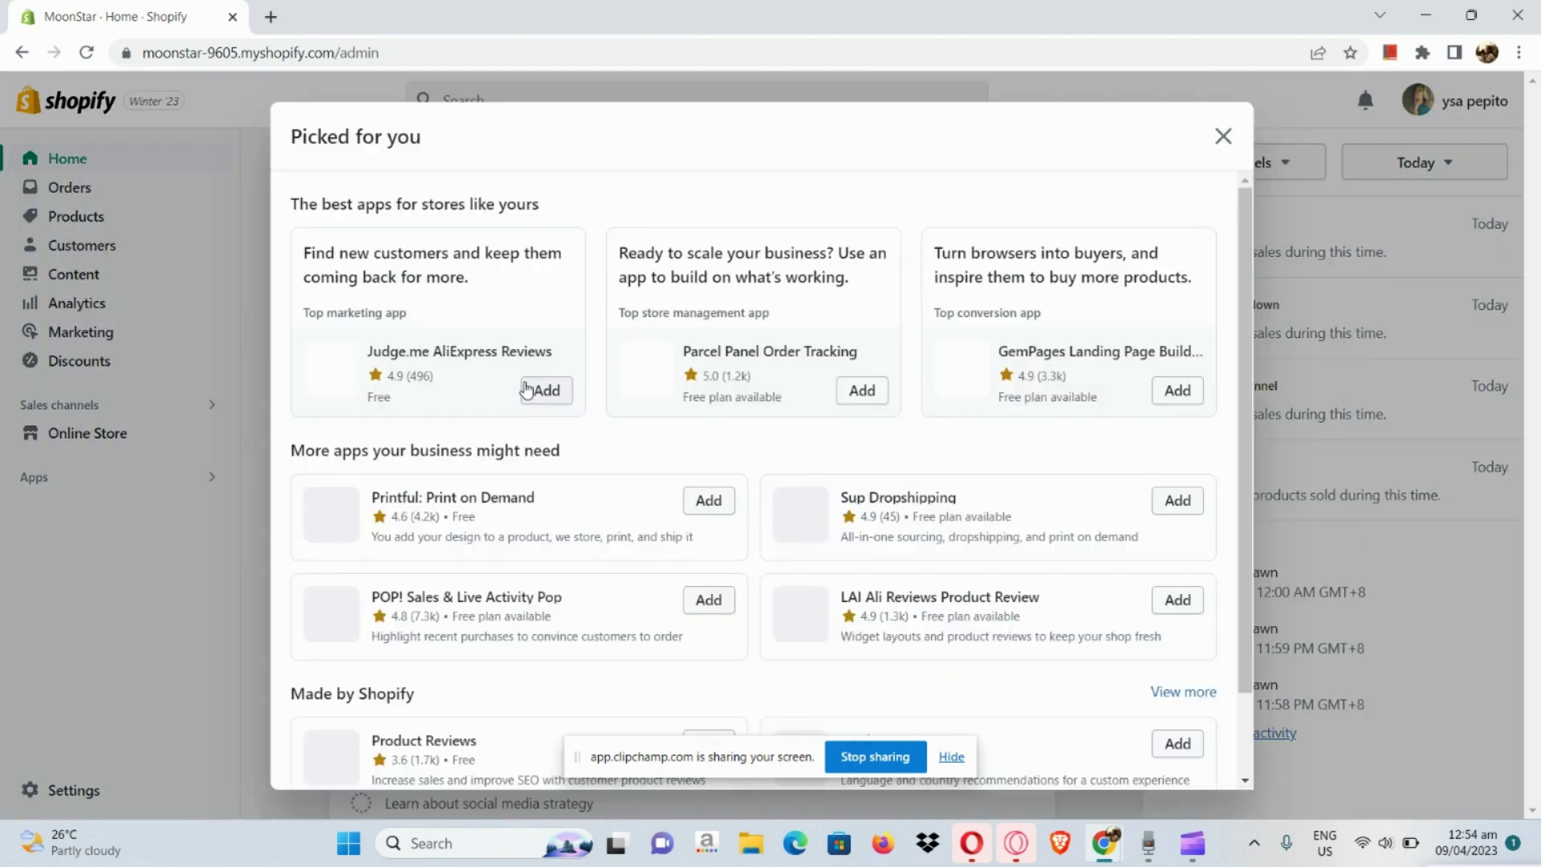
scroll(639, 518, "down", 1)
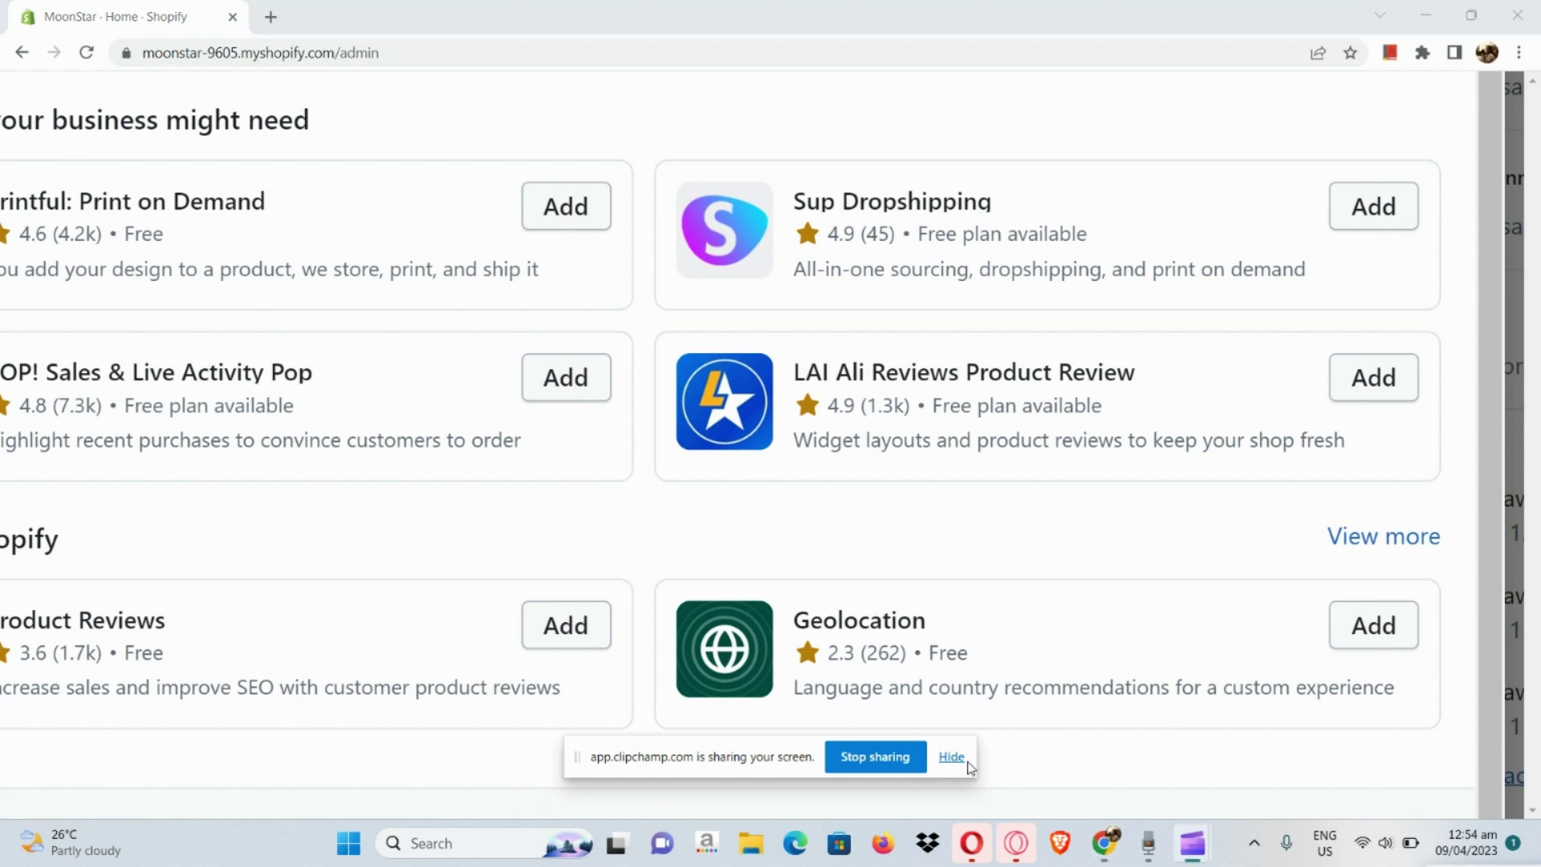
left_click(955, 758)
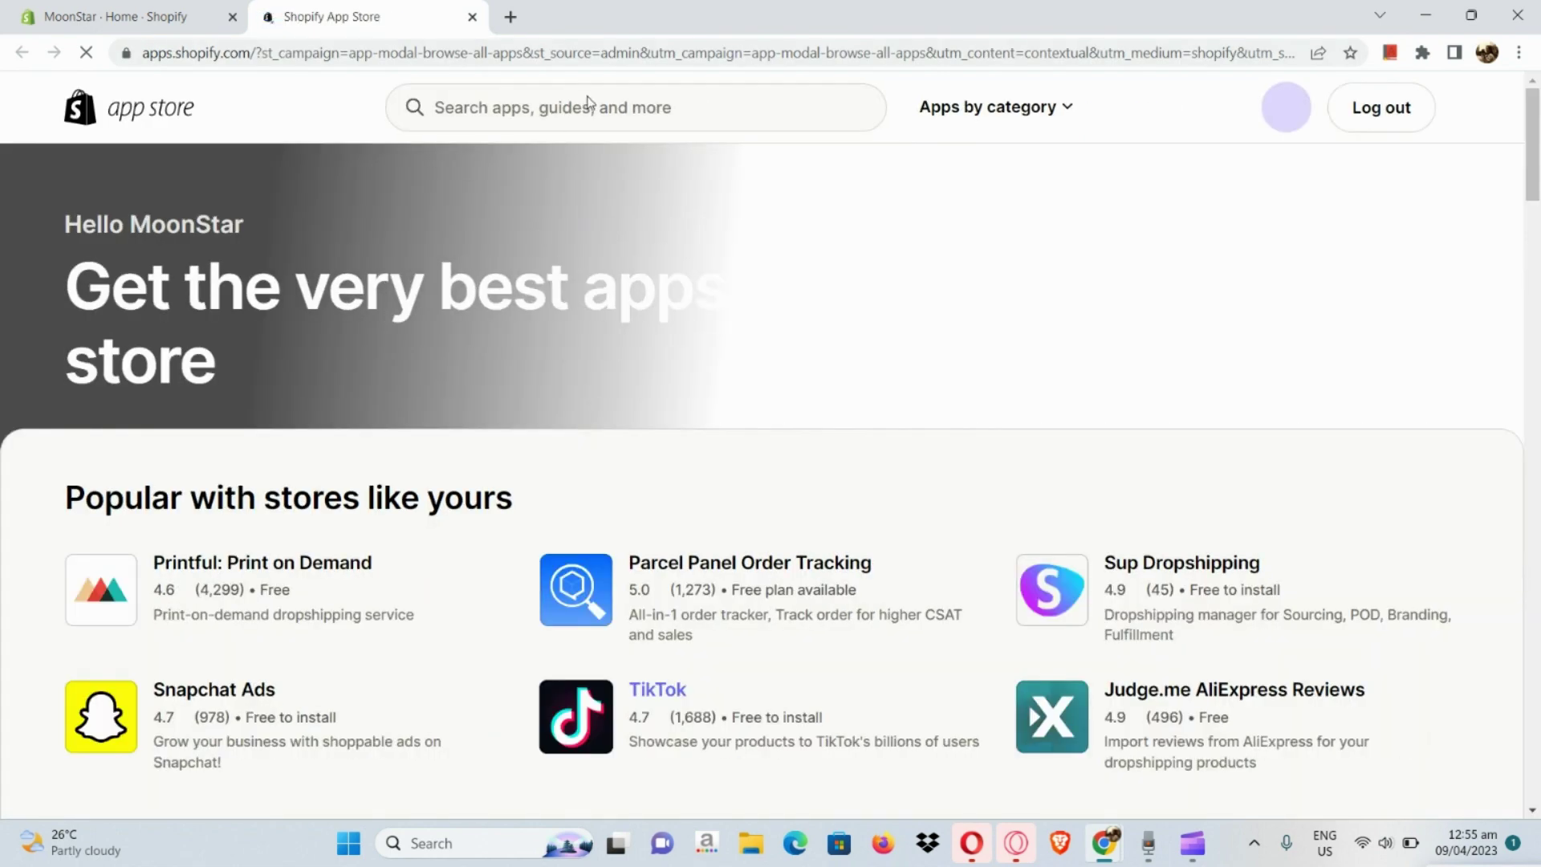
Search the app store for "loox" and open the Loox Product Reviews & Photos listing.
left_click(588, 103)
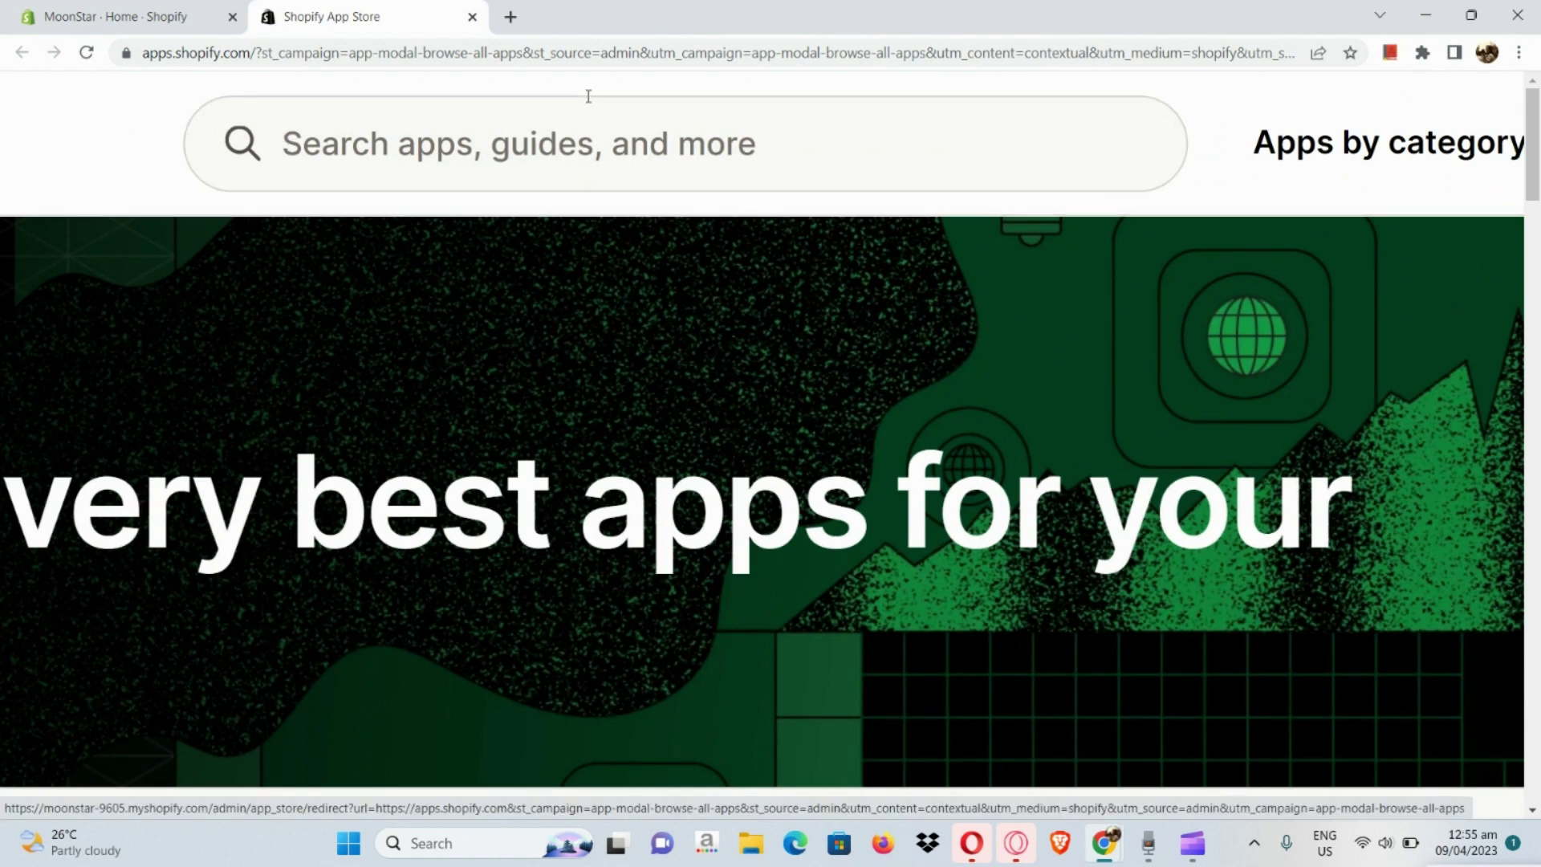
left_click(596, 135)
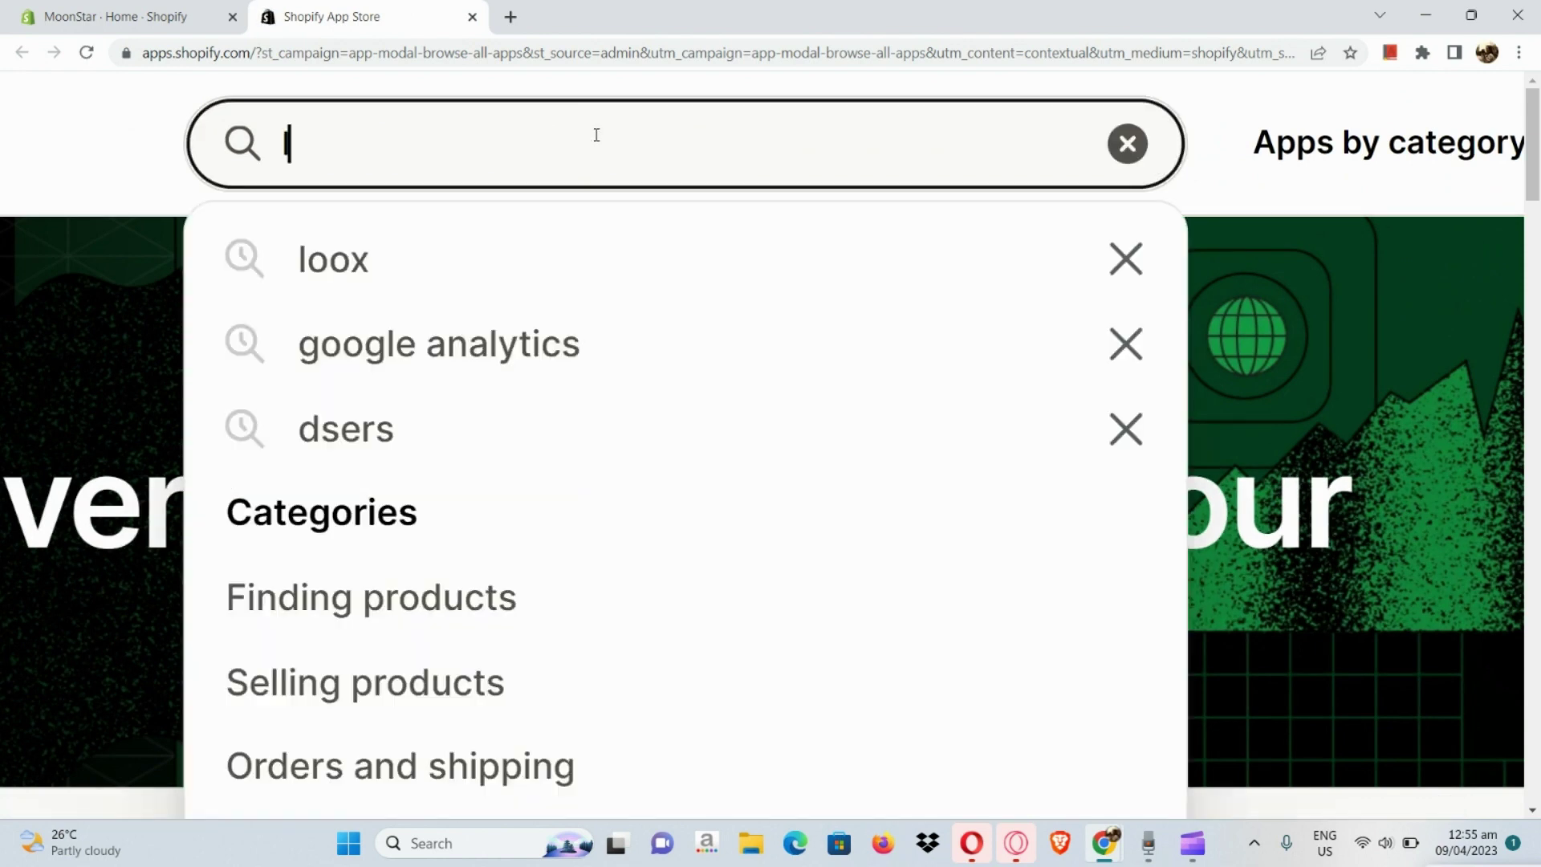
type("looxx")
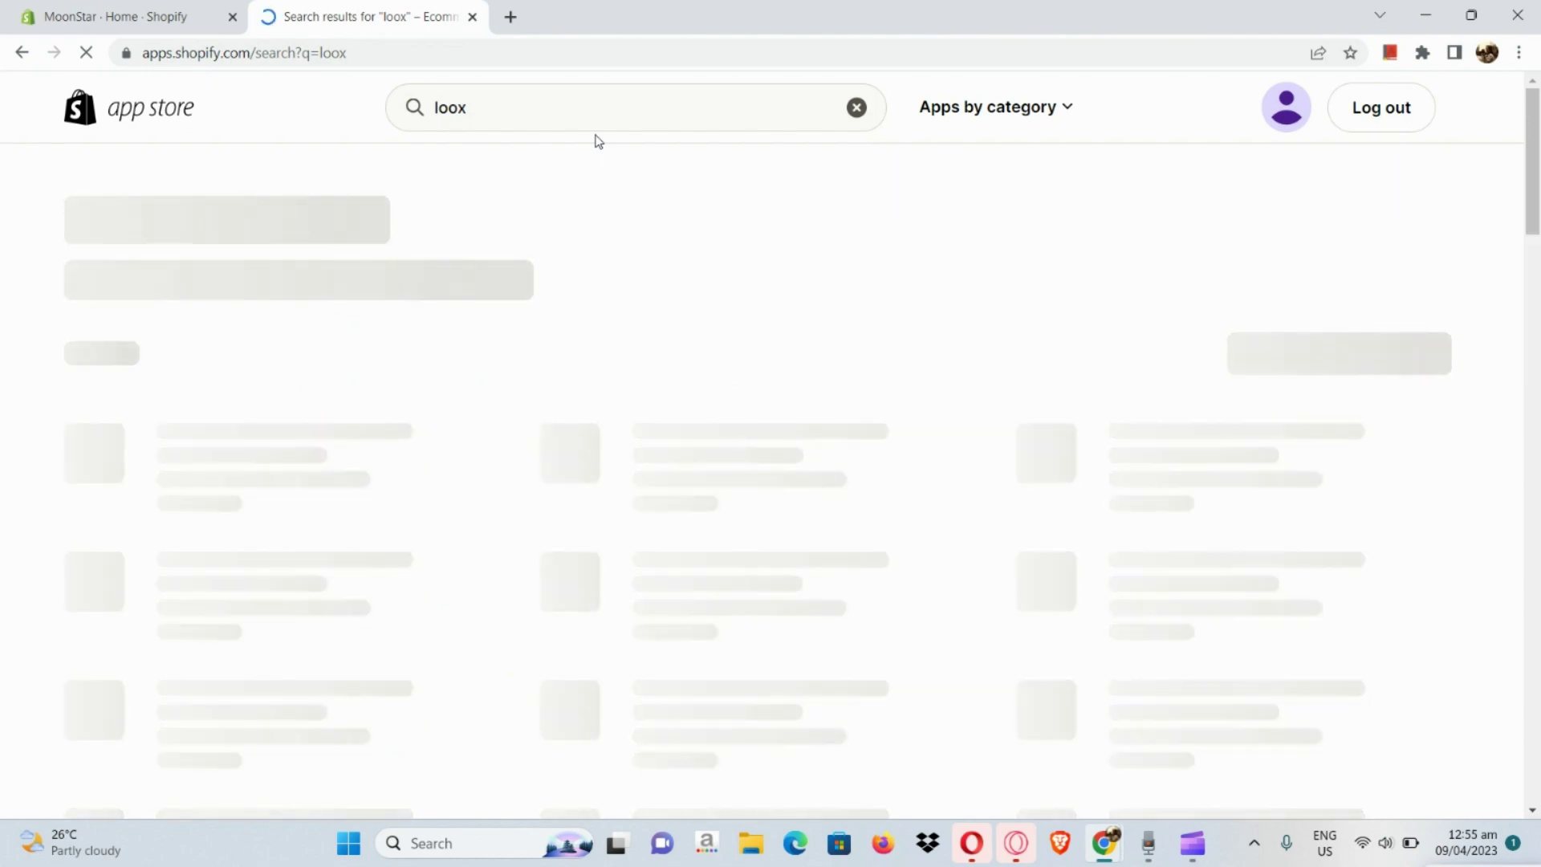
scroll(215, 433, "up", 5)
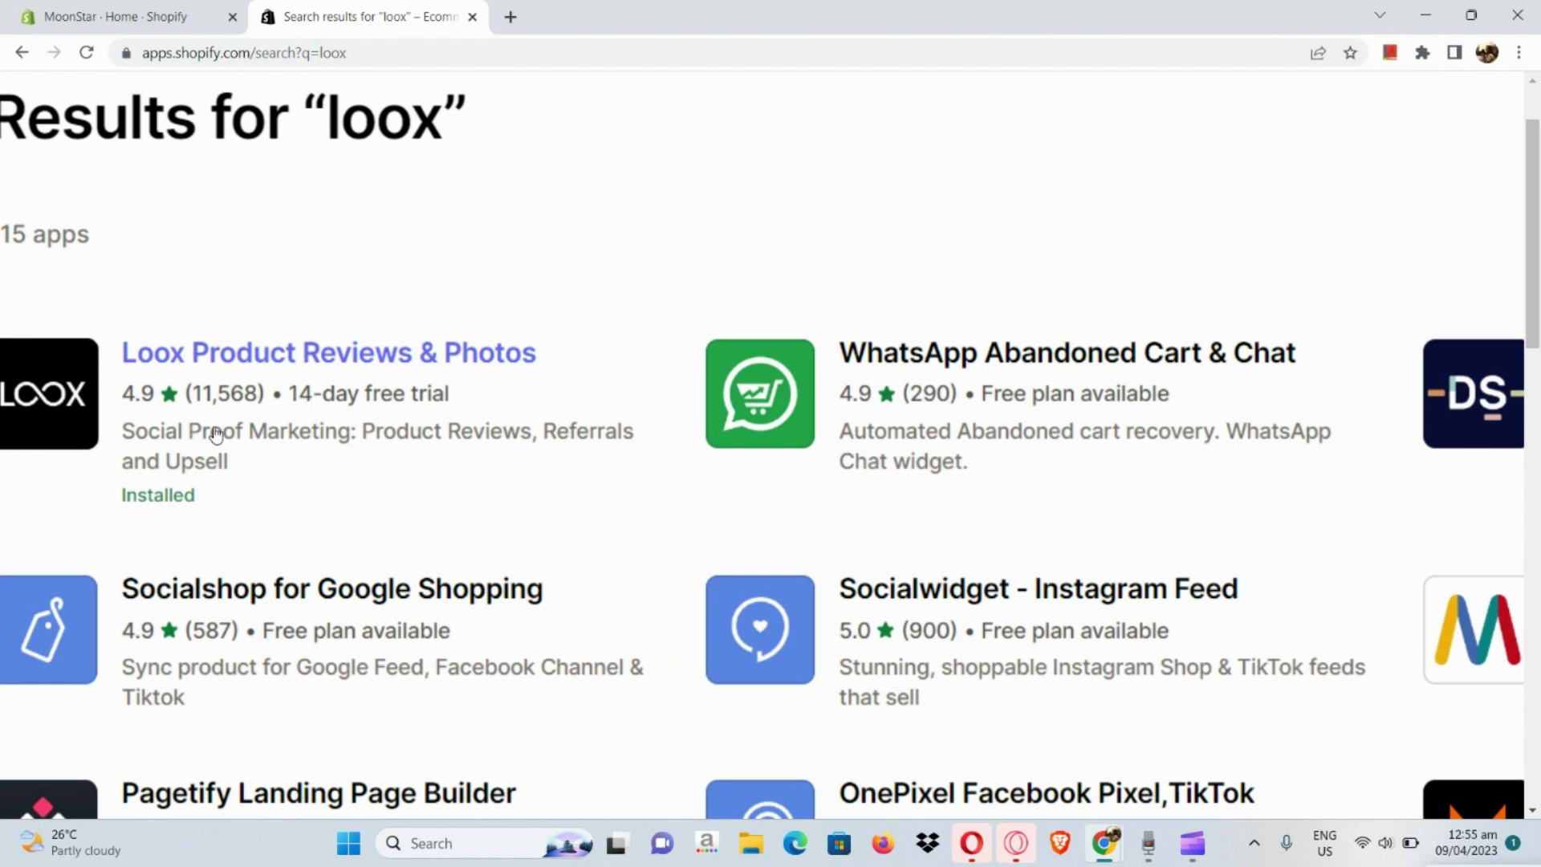
scroll(215, 433, "left", 2)
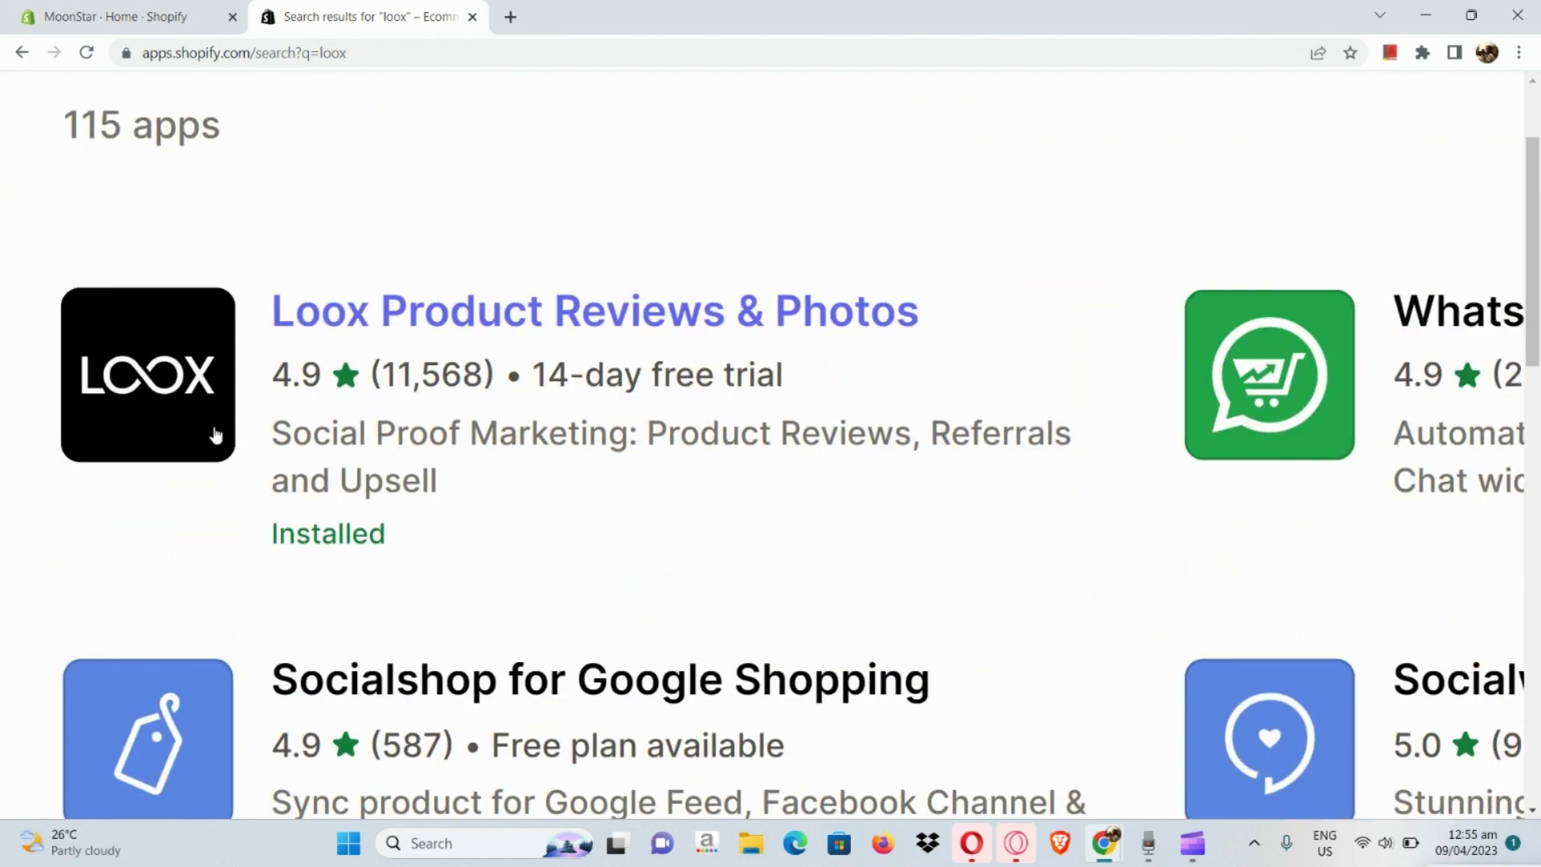
left_click(215, 433)
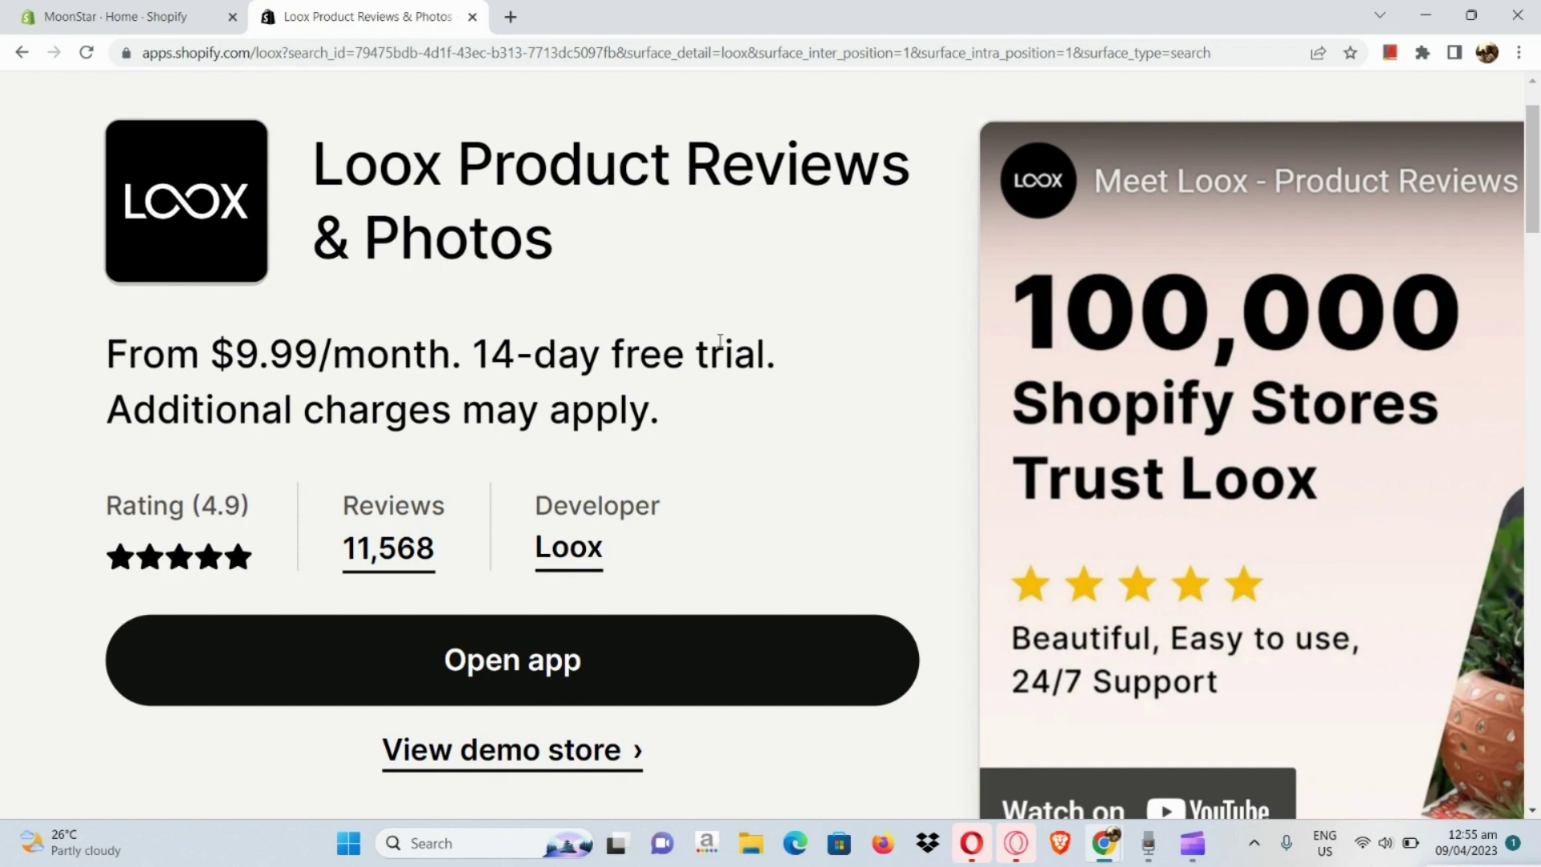
Read the Loox listing's overview, highlights and description of its visual reviews and referrals.
scroll(710, 345, "down", 6)
scroll(720, 347, "down", 1)
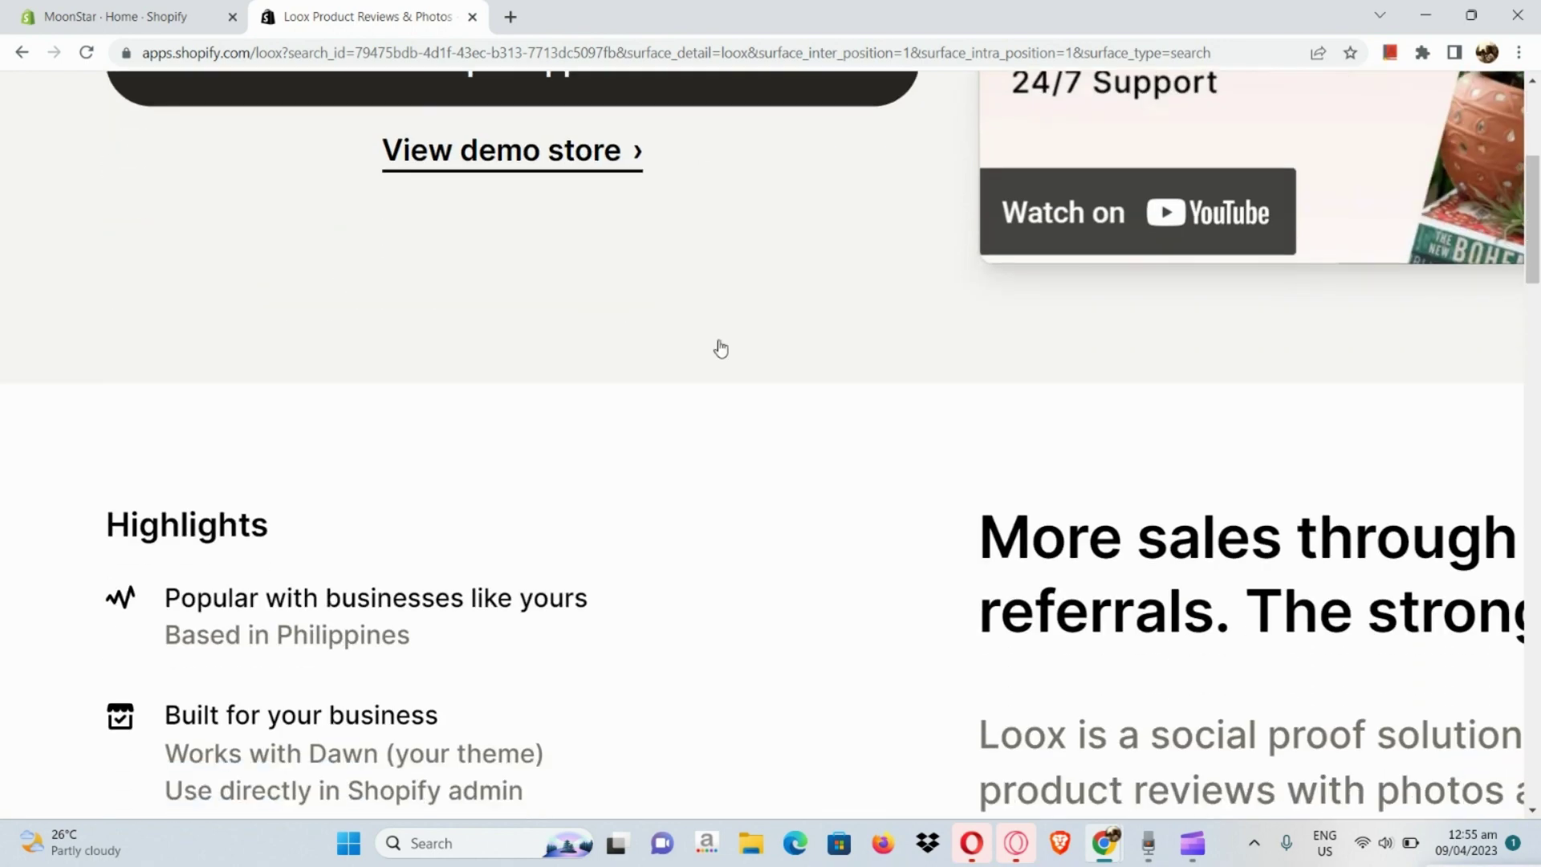
scroll(719, 347, "down", 5)
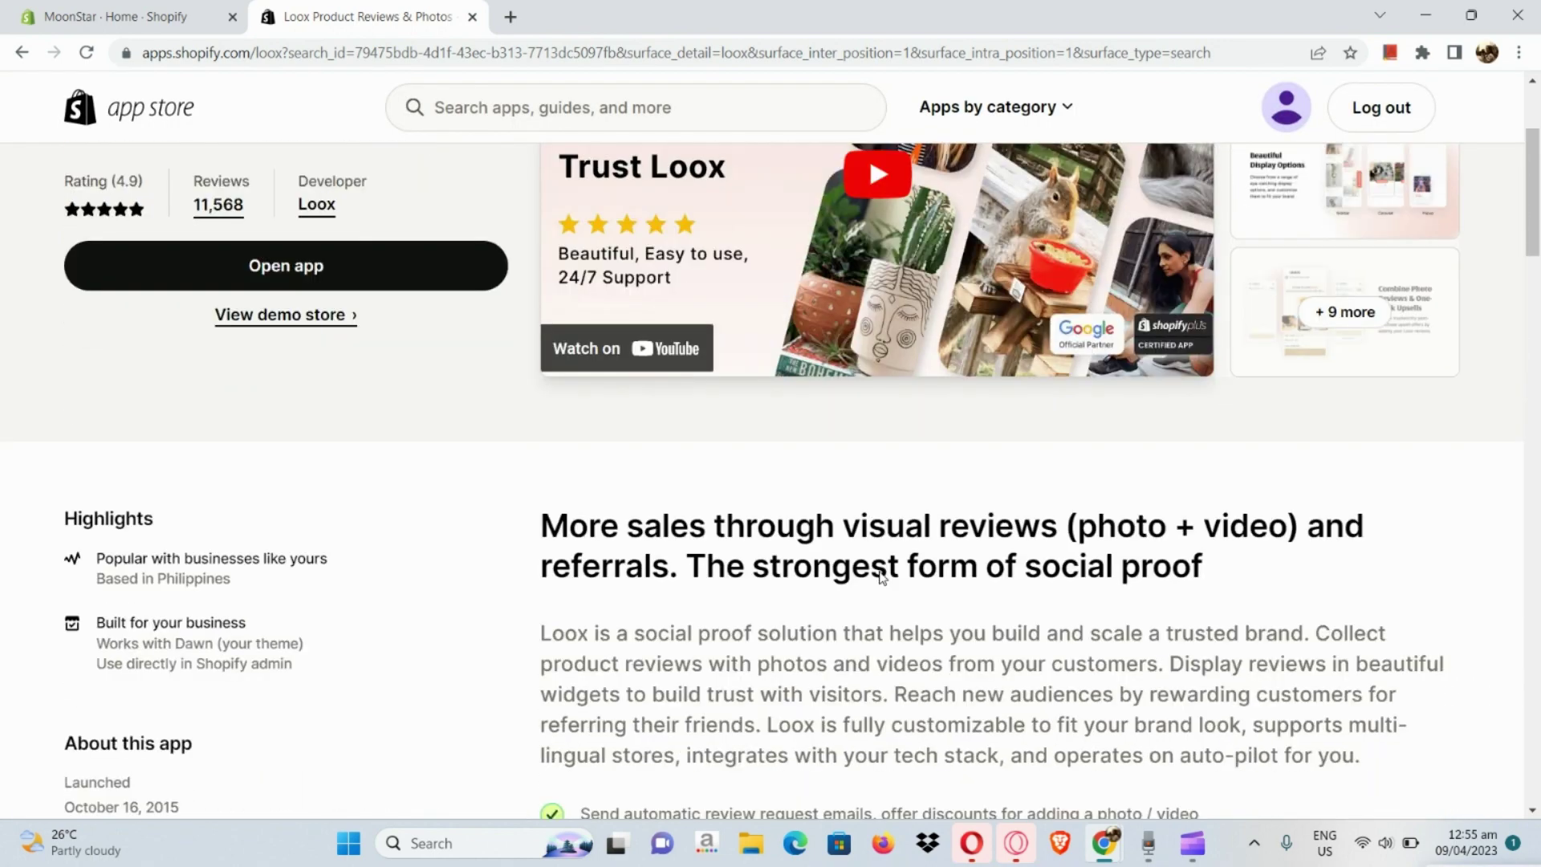
scroll(882, 578, "up", 2)
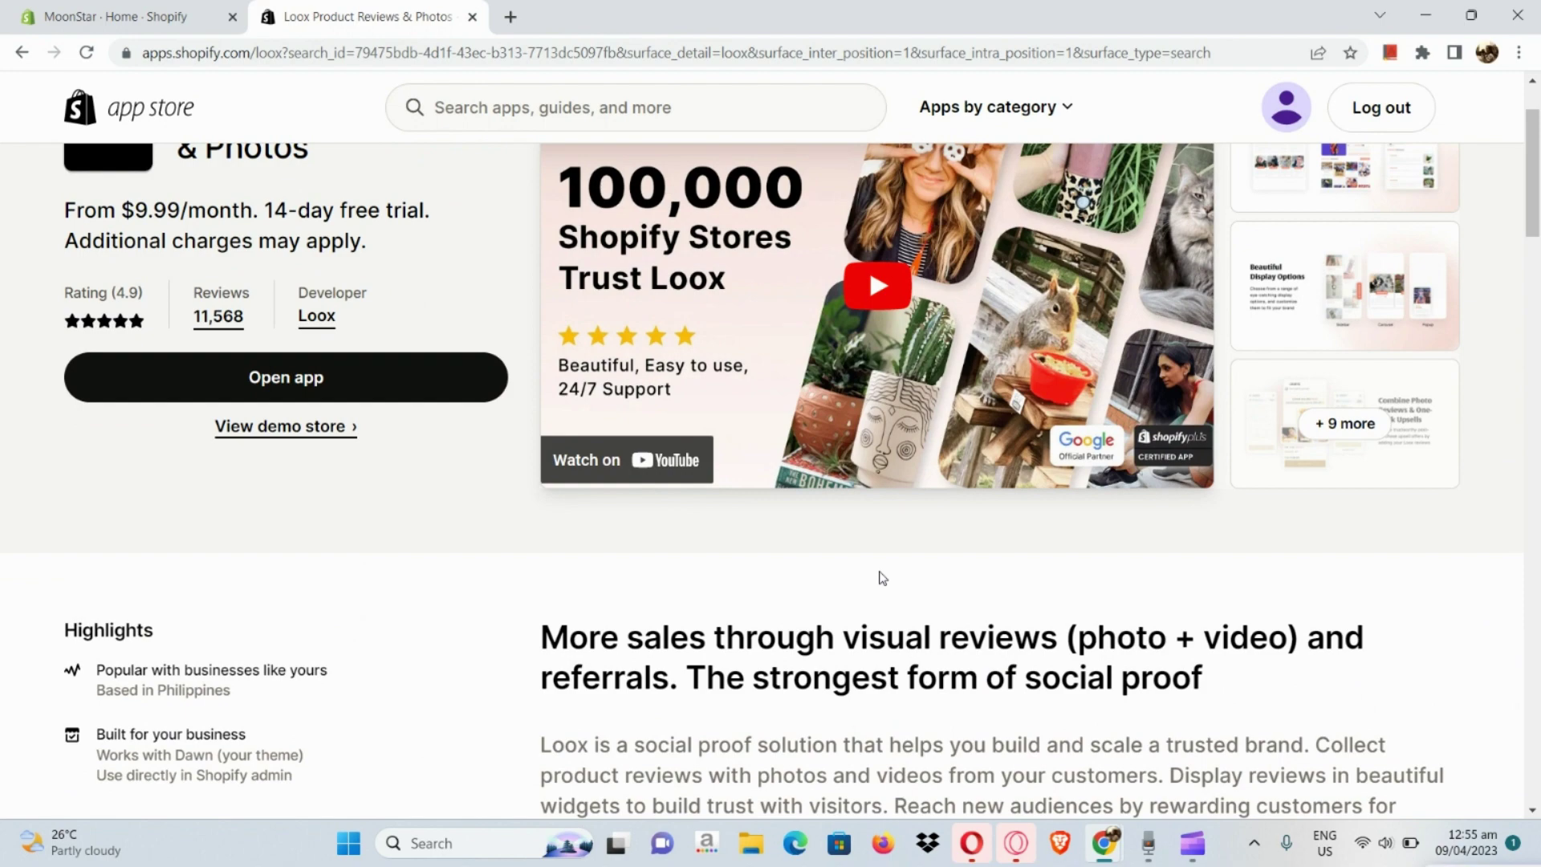
scroll(882, 578, "down", 4)
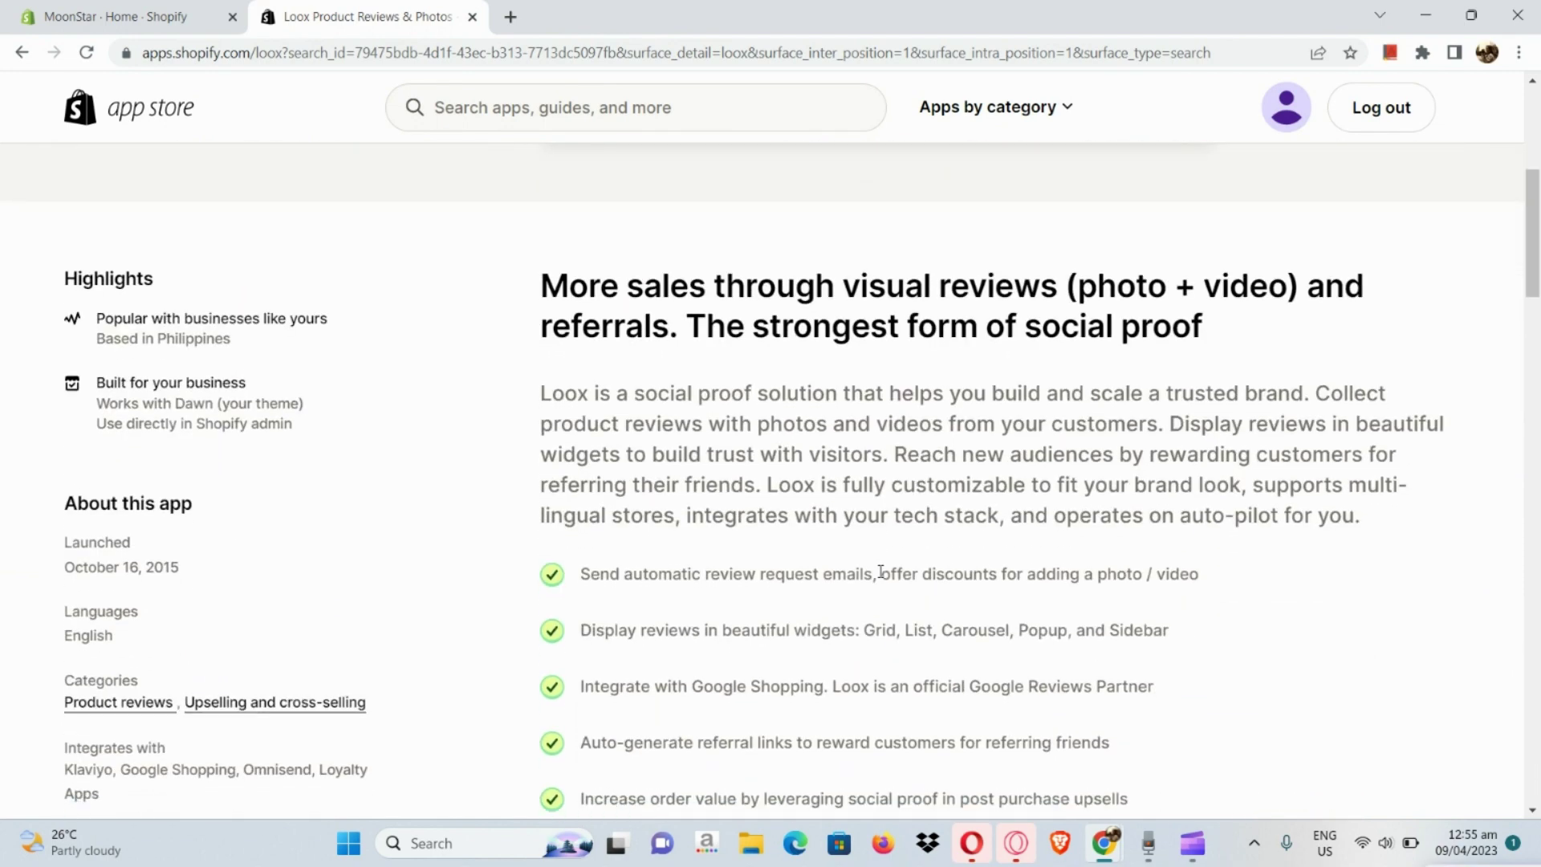
scroll(814, 480, "up", 5)
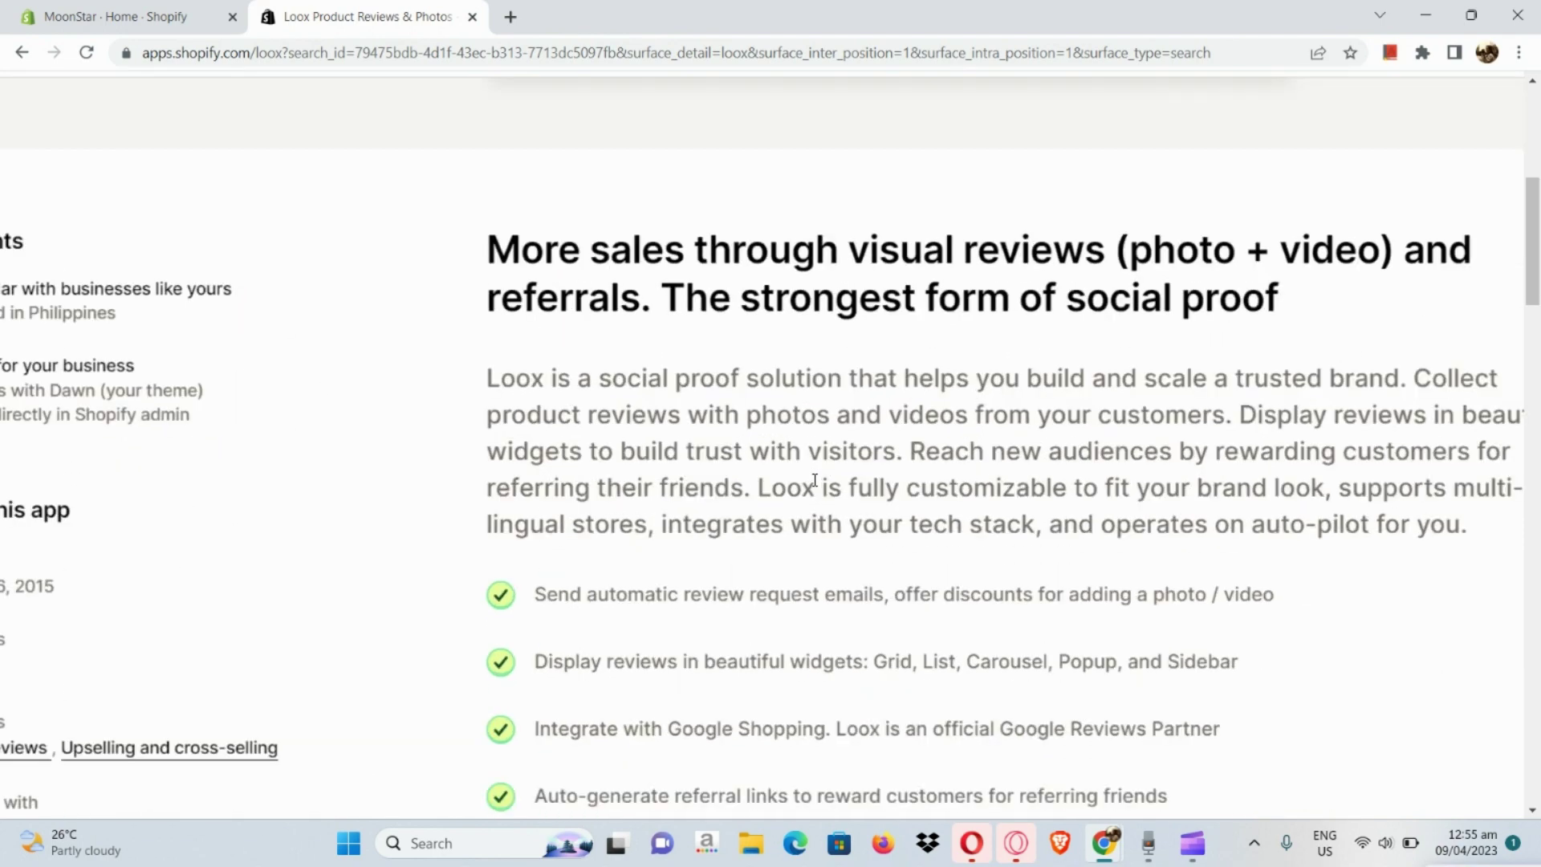
scroll(814, 480, "right", 5)
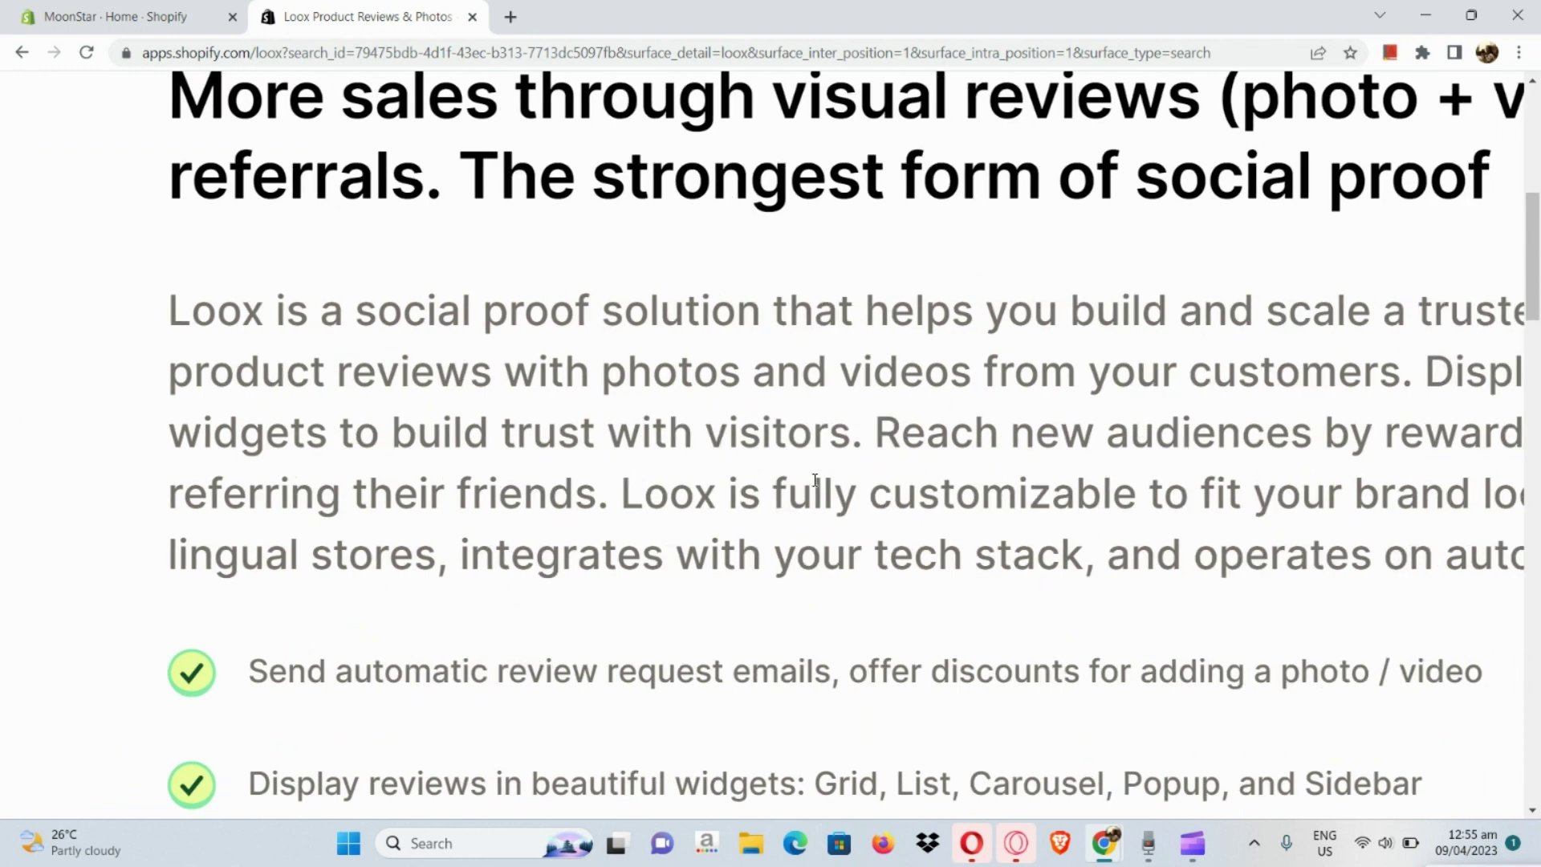
scroll(814, 480, "right", 3)
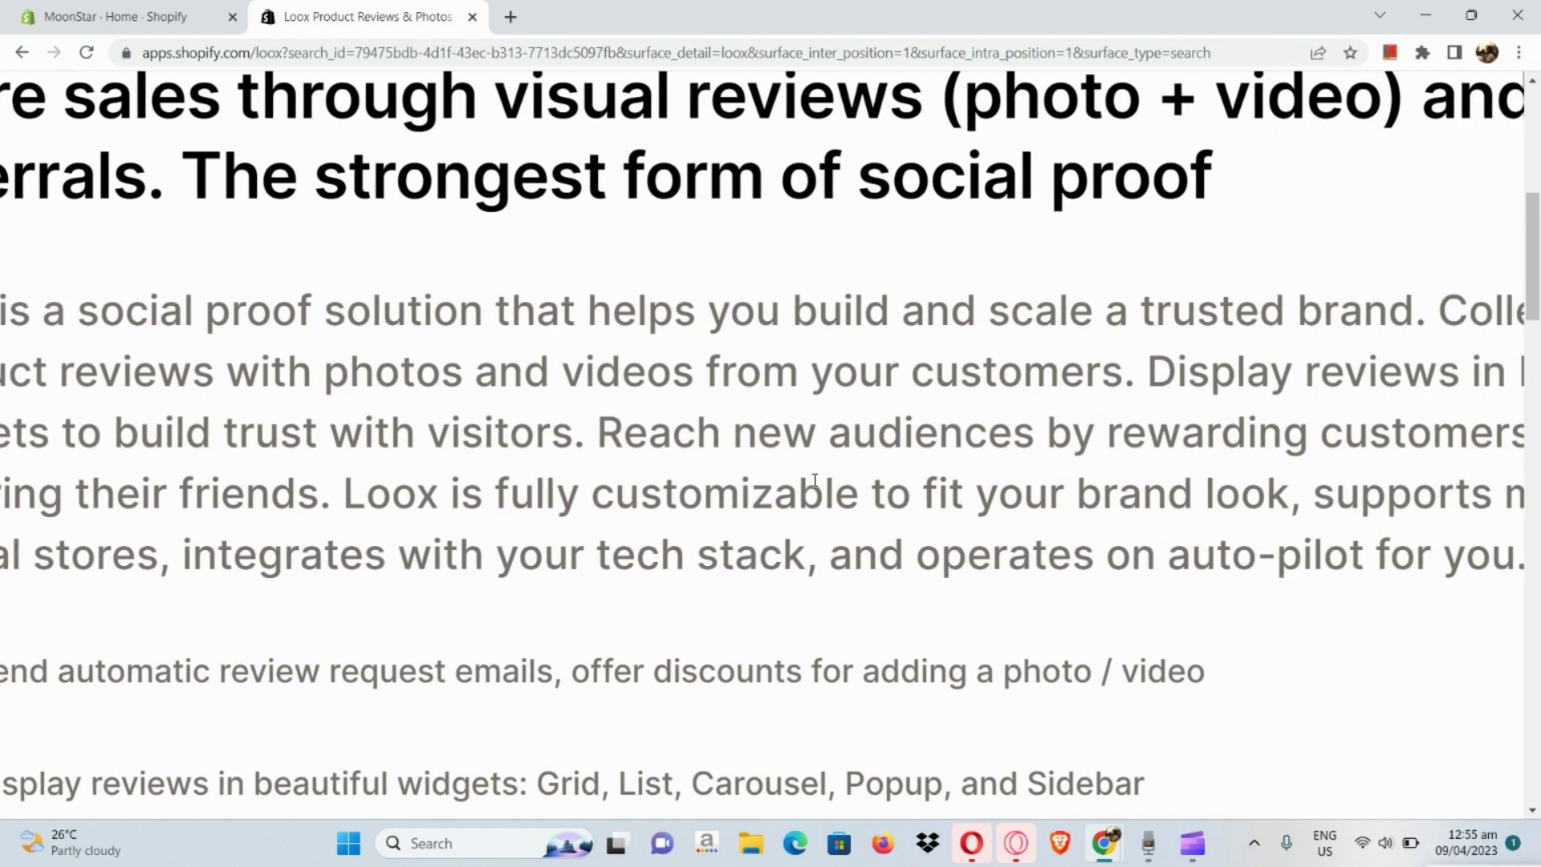
scroll(815, 479, "right", 2)
scroll(814, 480, "left", 5)
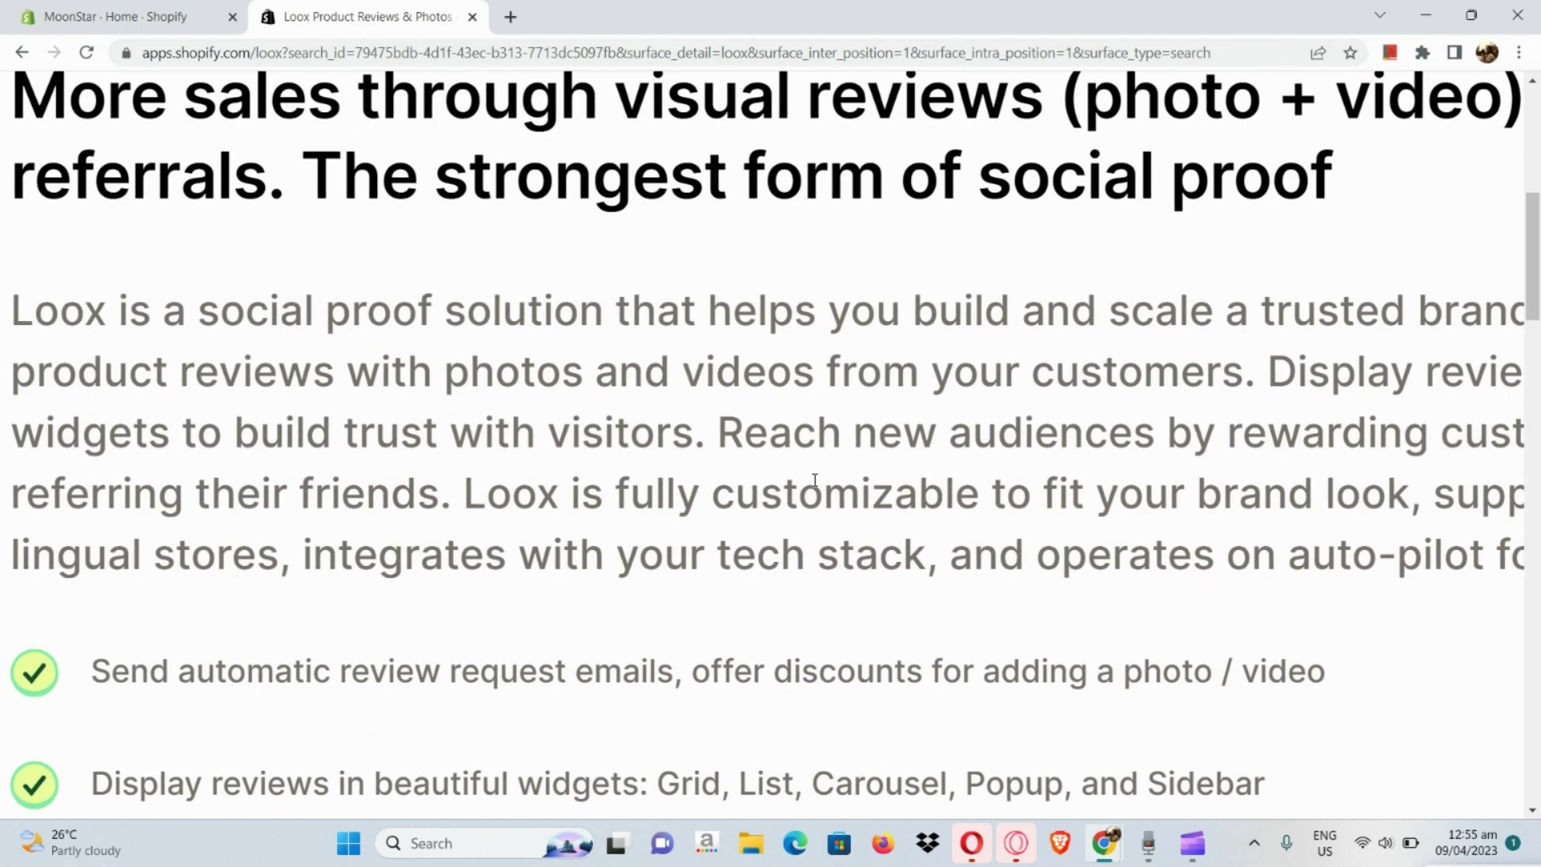
scroll(814, 479, "right", 2)
scroll(815, 480, "right", 2)
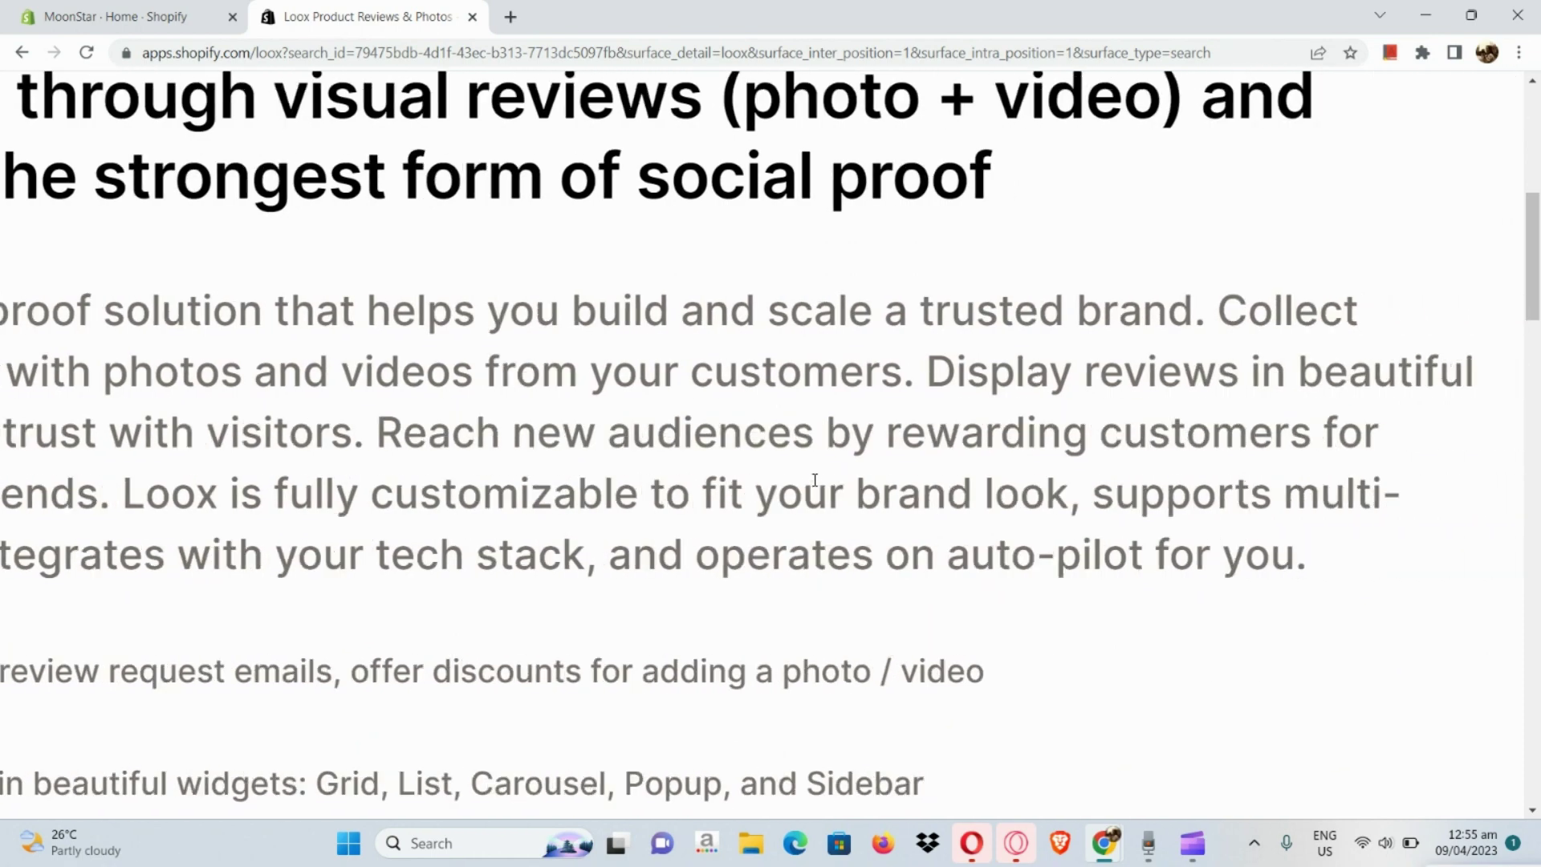
scroll(814, 480, "left", 7)
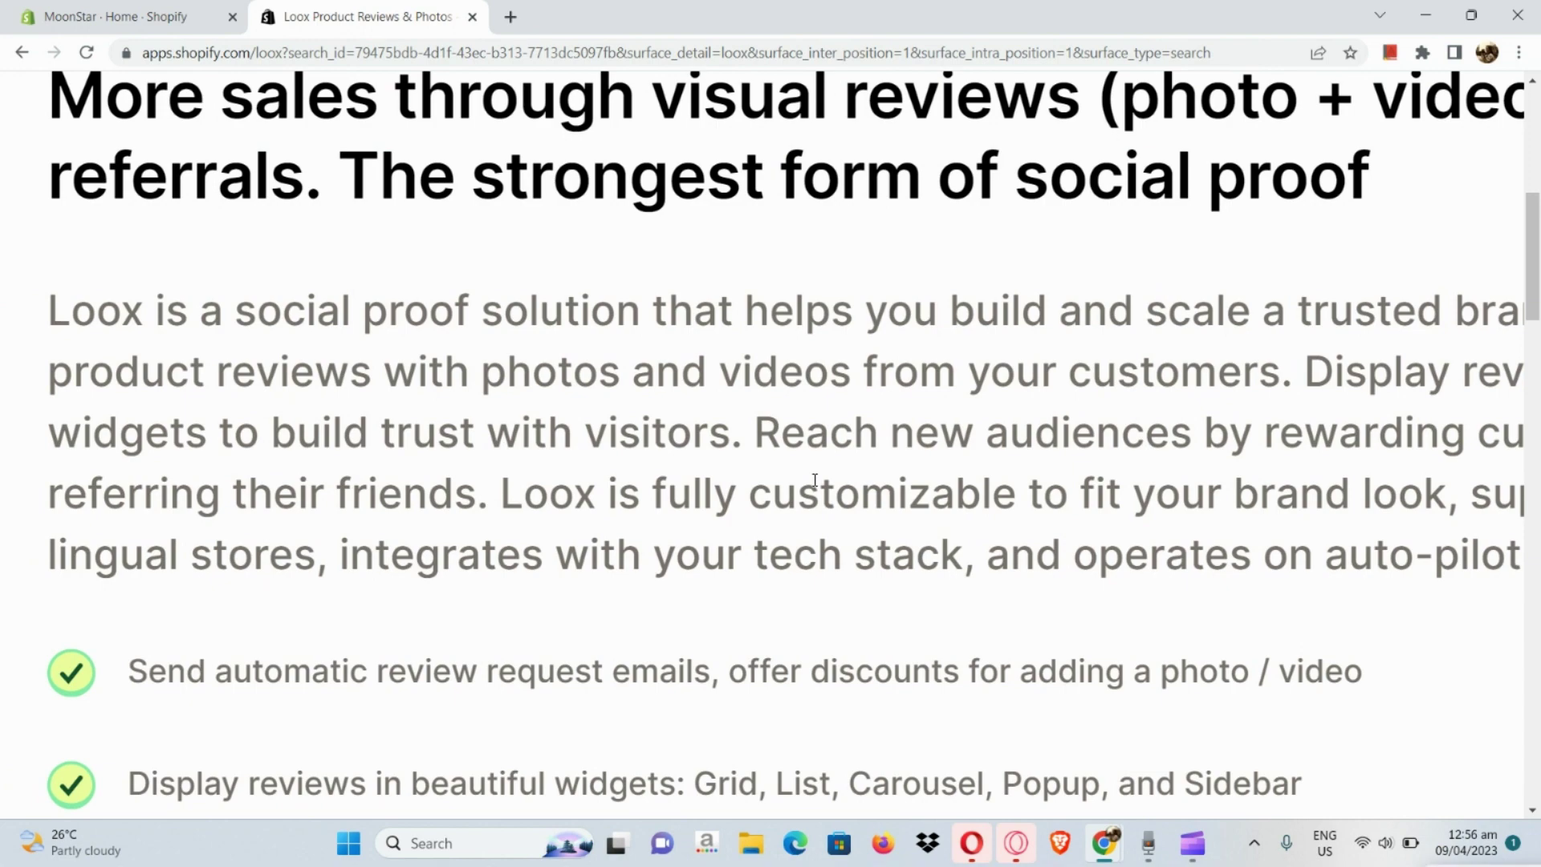
scroll(814, 480, "right", 5)
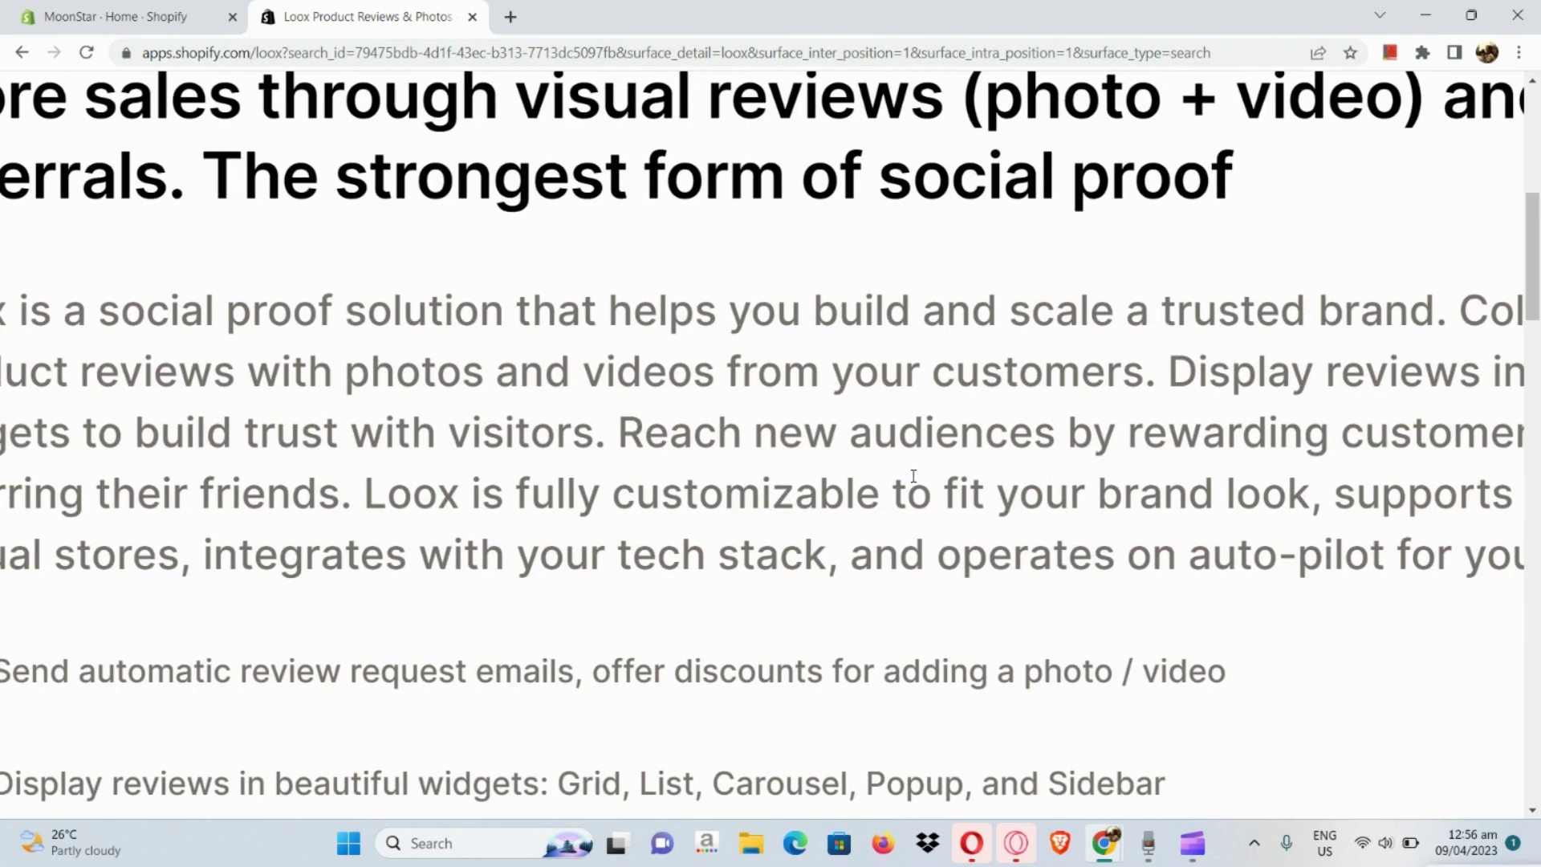
scroll(913, 476, "left", 5)
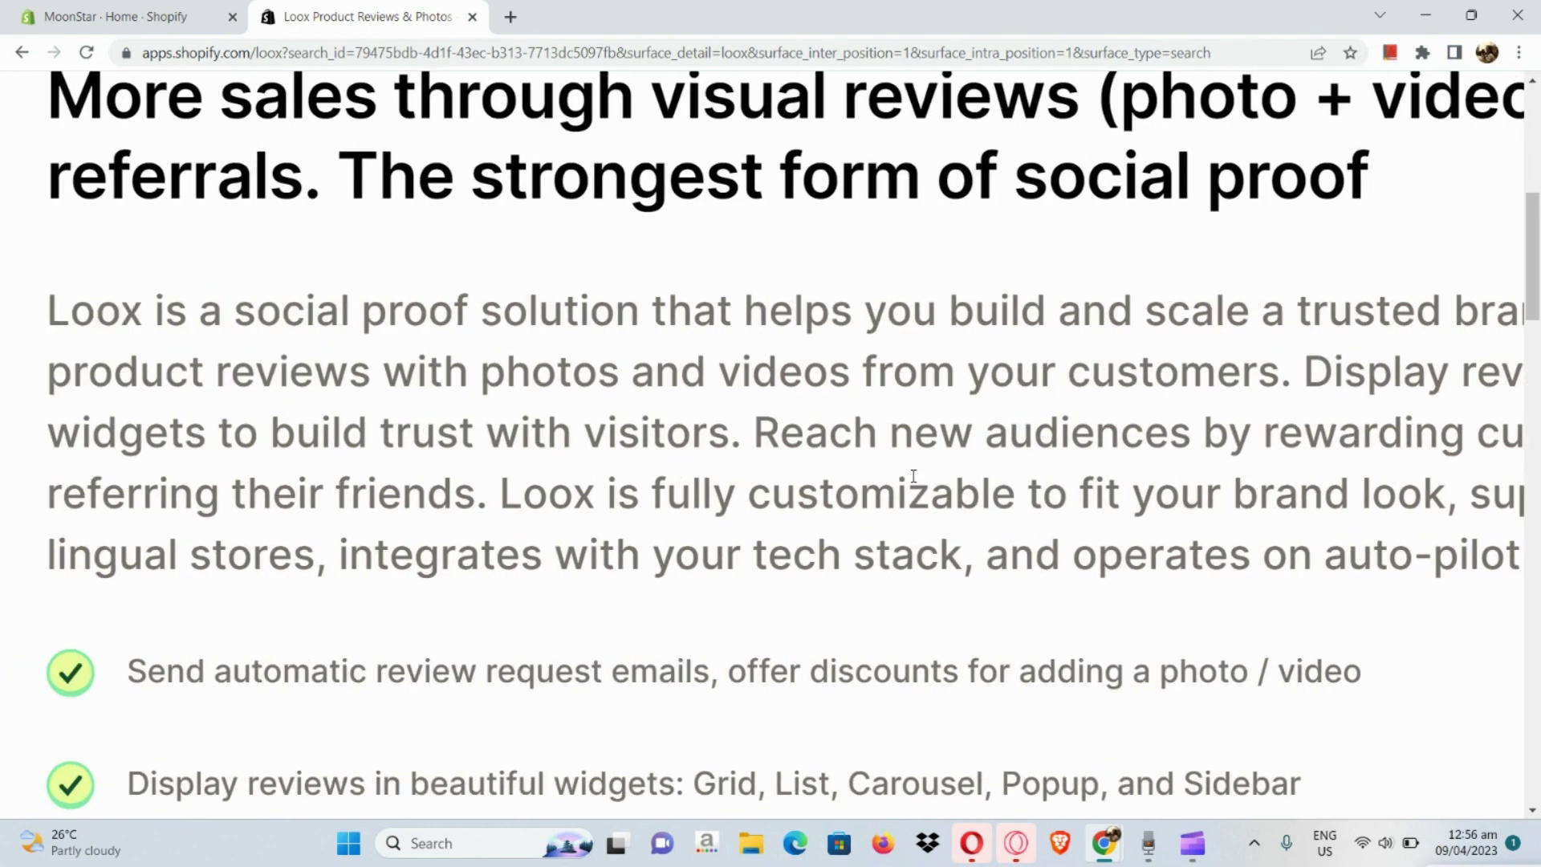
scroll(913, 476, "right", 2)
scroll(913, 475, "right", 6)
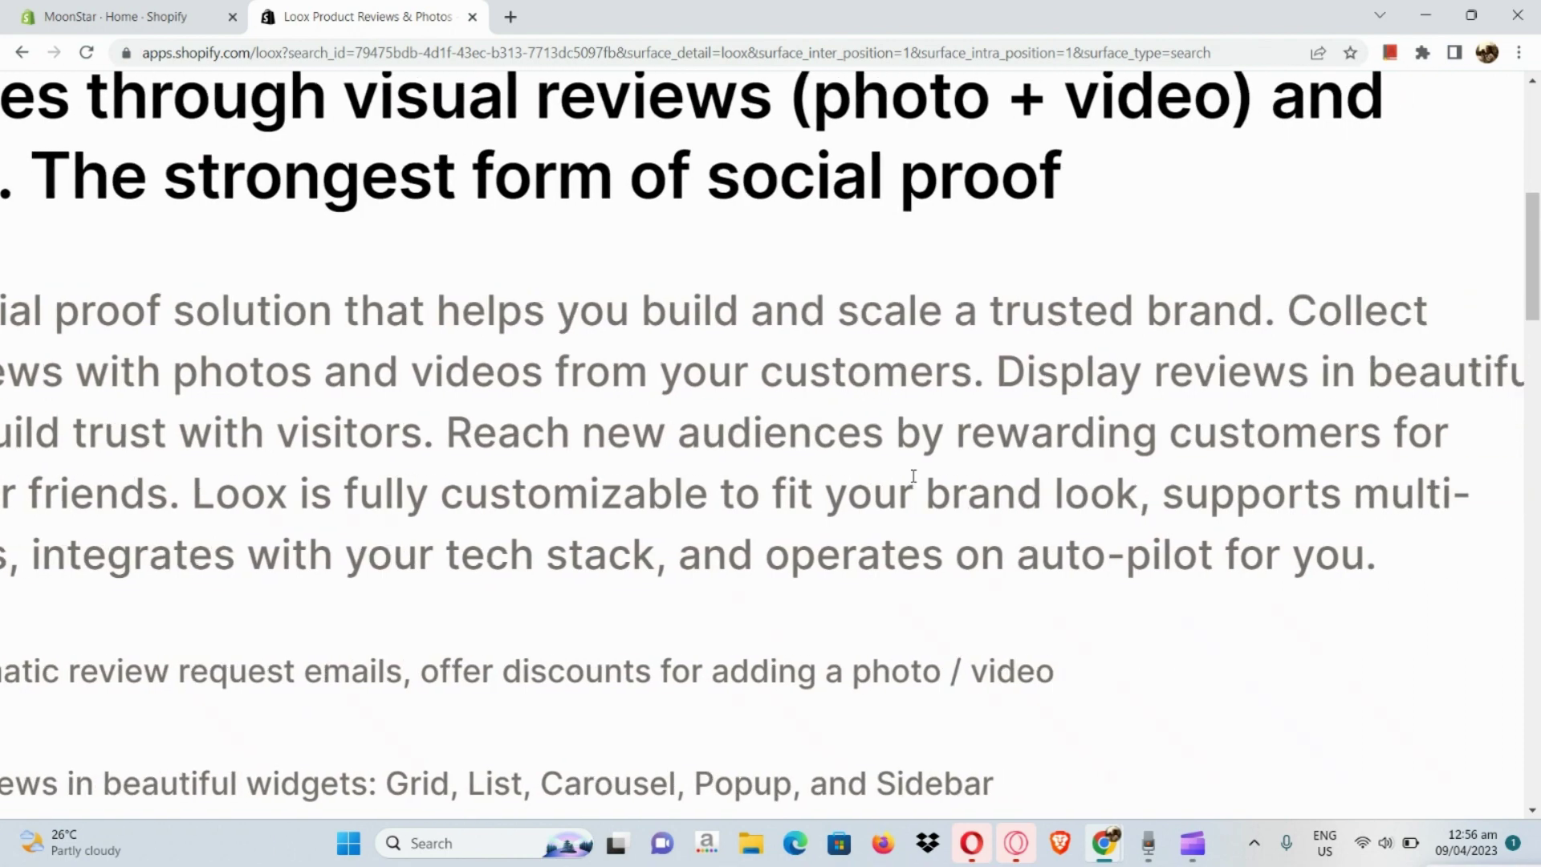
scroll(913, 476, "left", 6)
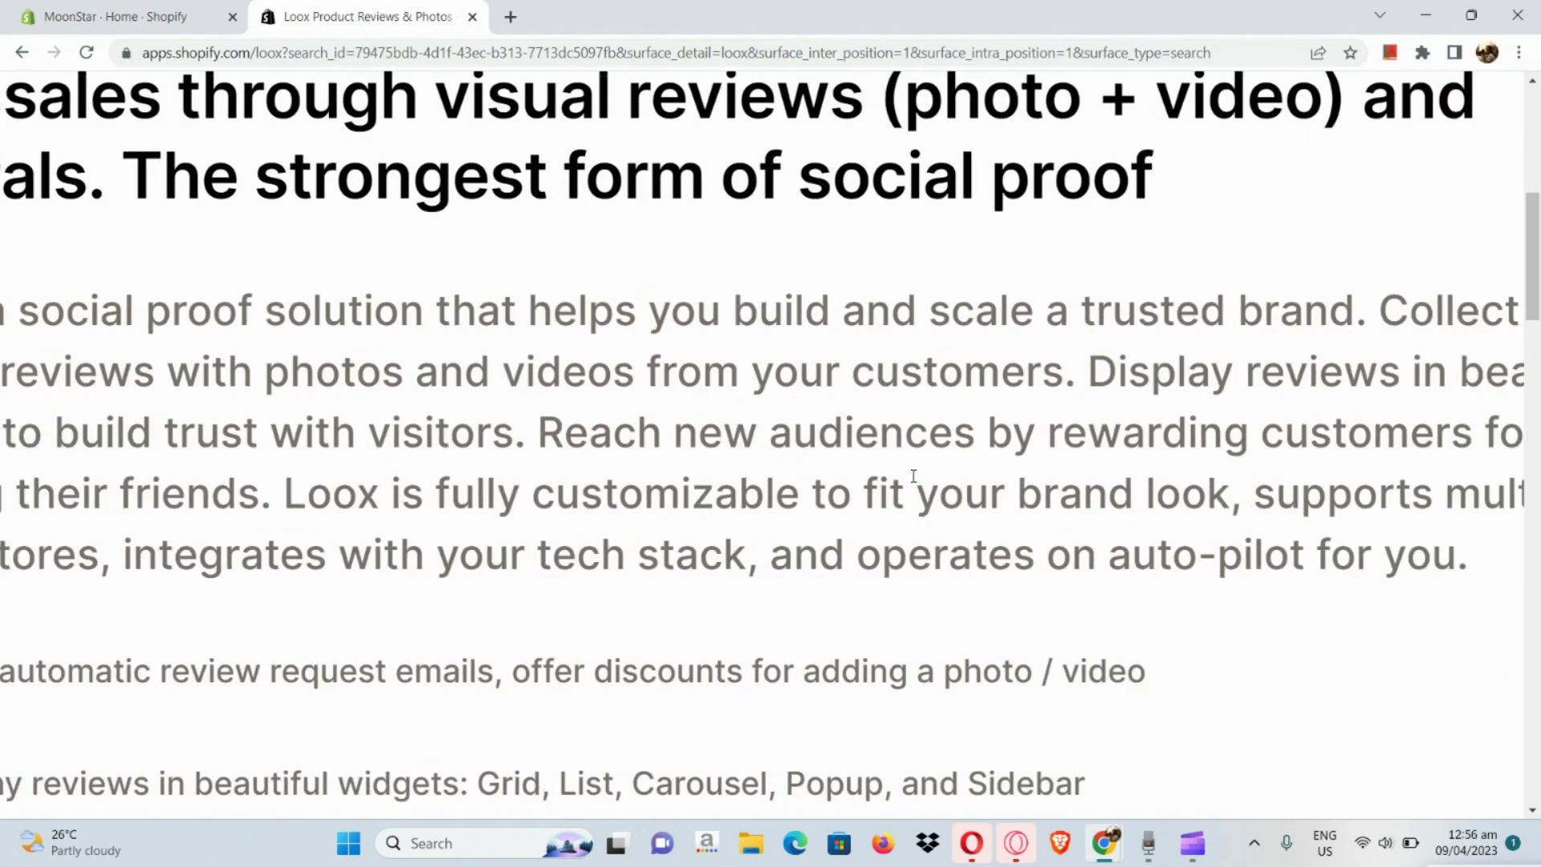
scroll(913, 475, "right", 6)
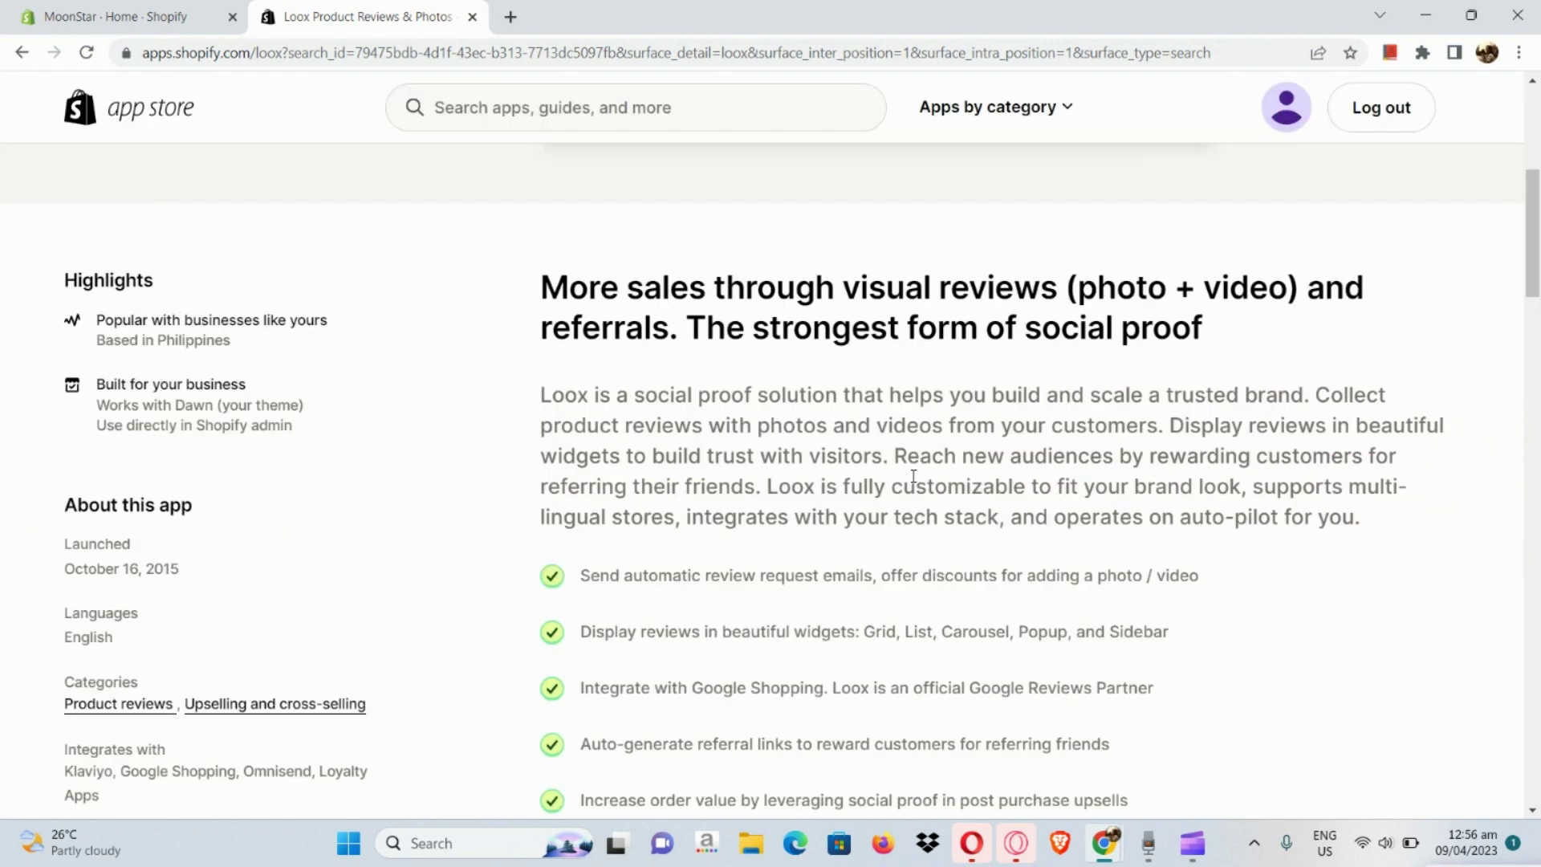
Examine the Loox feature list and compare the Beginner, Growth and Unlimited pricing plans.
scroll(913, 476, "down", 3)
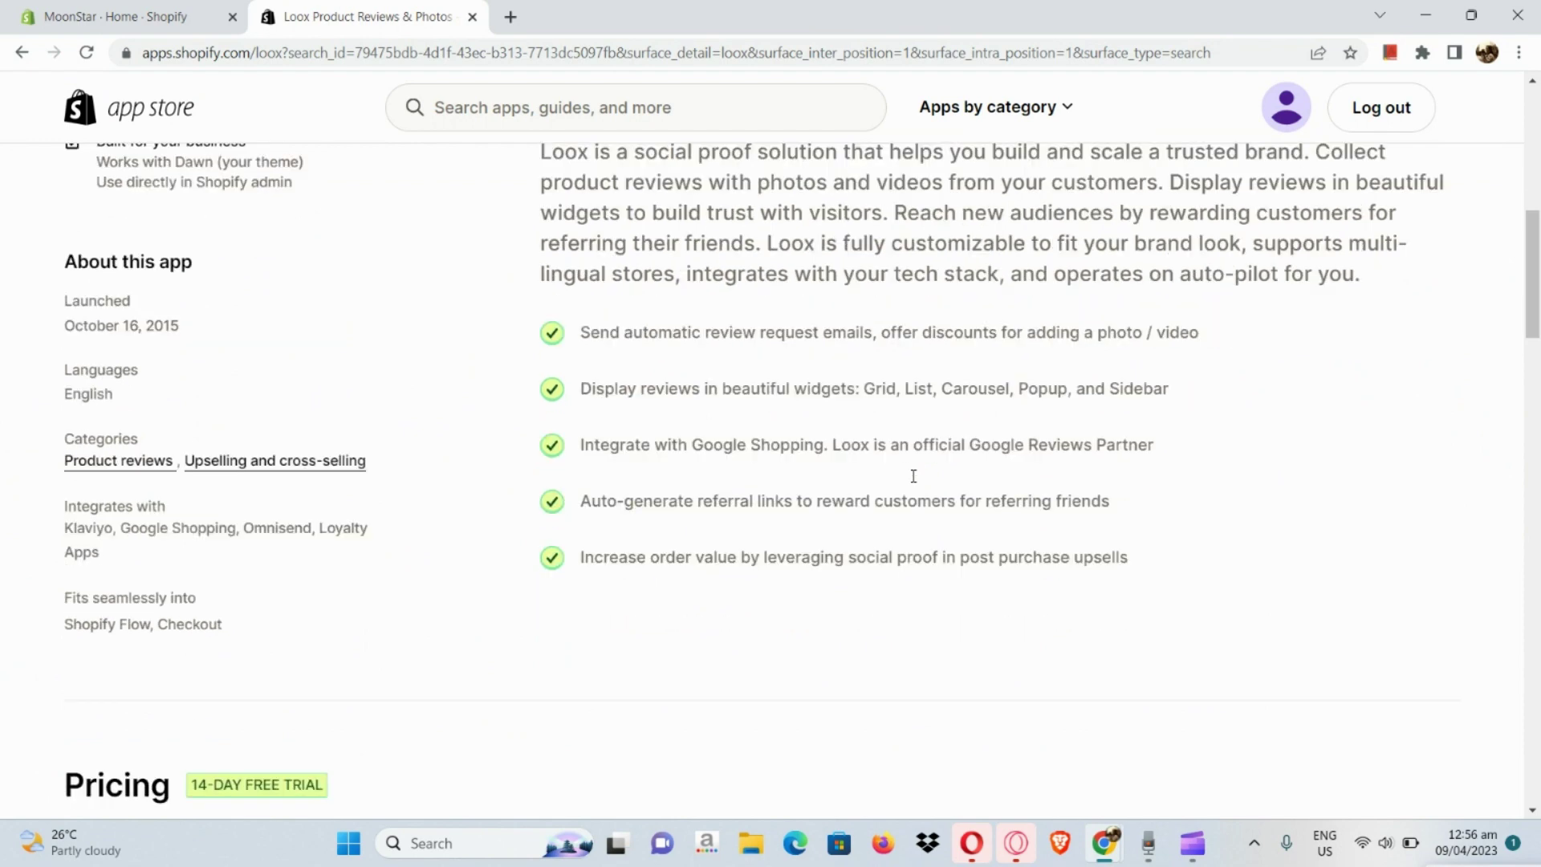
scroll(913, 476, "down", 5)
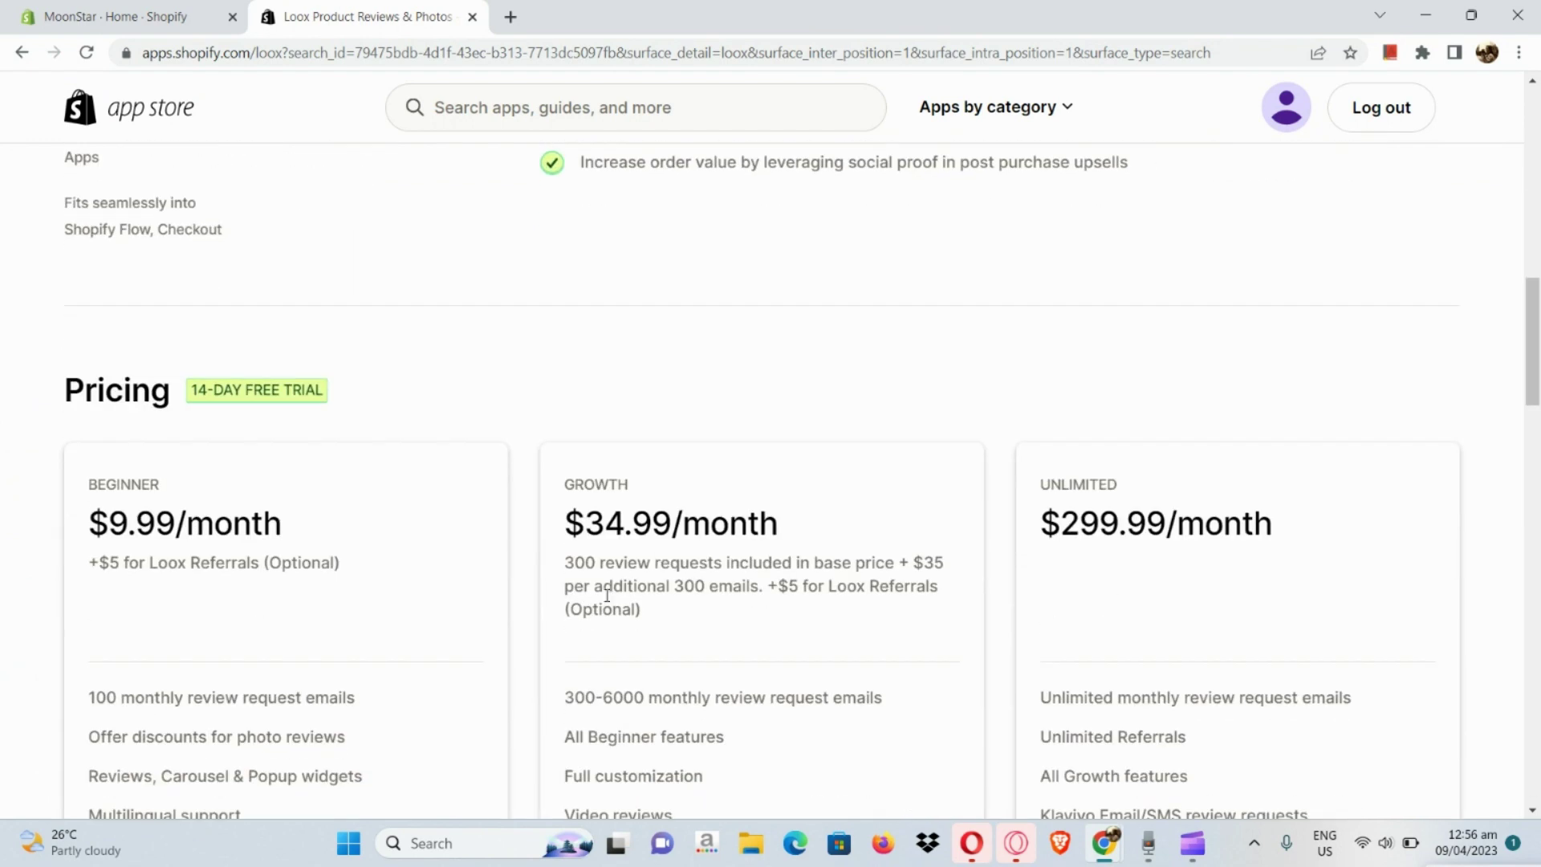
scroll(559, 704, "down", 2)
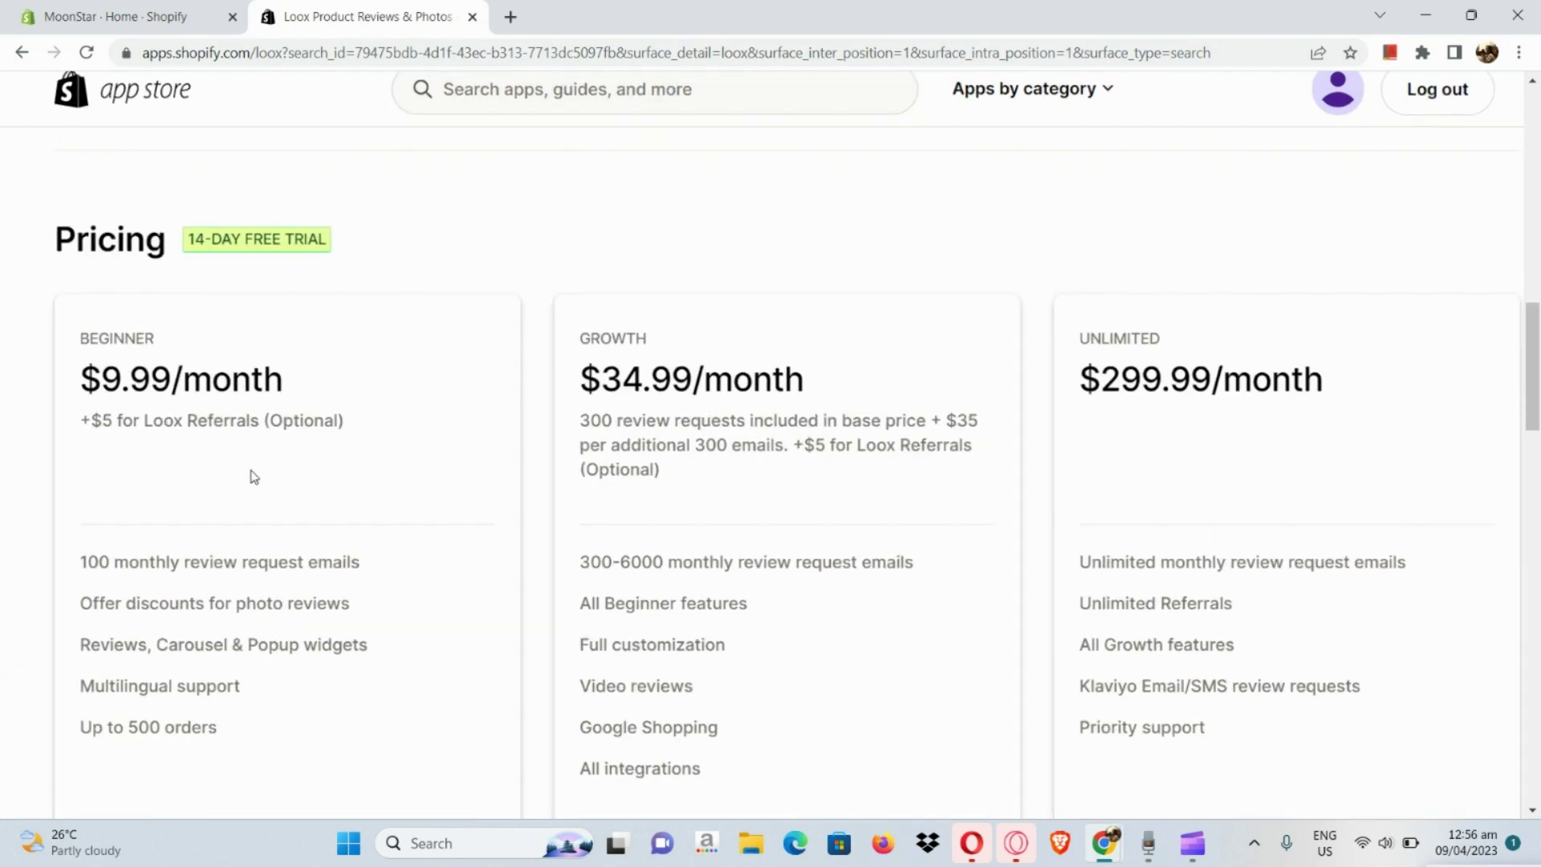
scroll(253, 476, "down", 2)
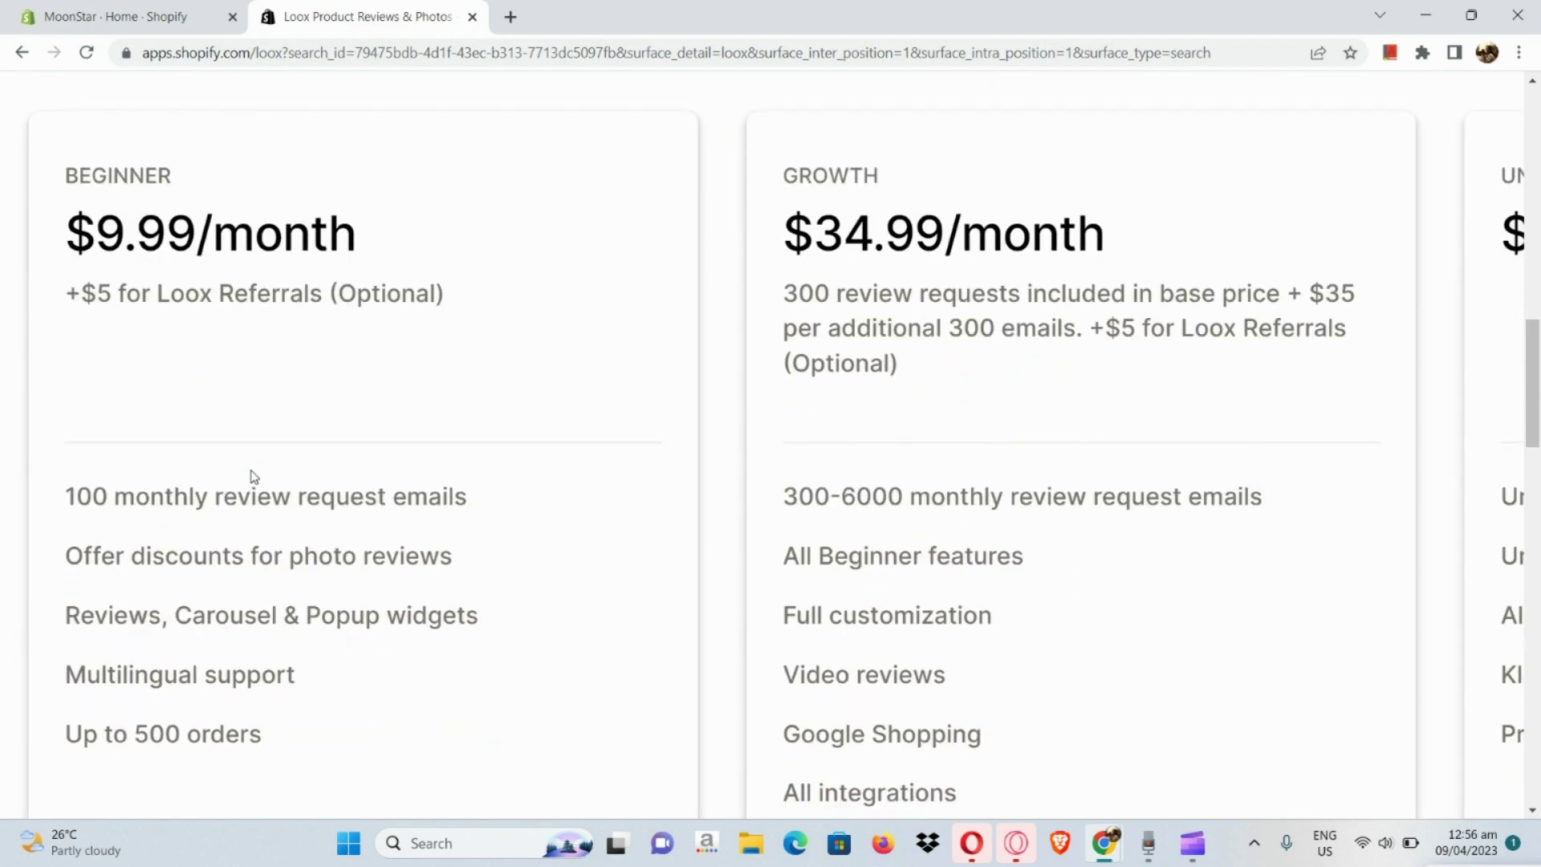
scroll(252, 472, "right", 1)
scroll(252, 472, "right", 5)
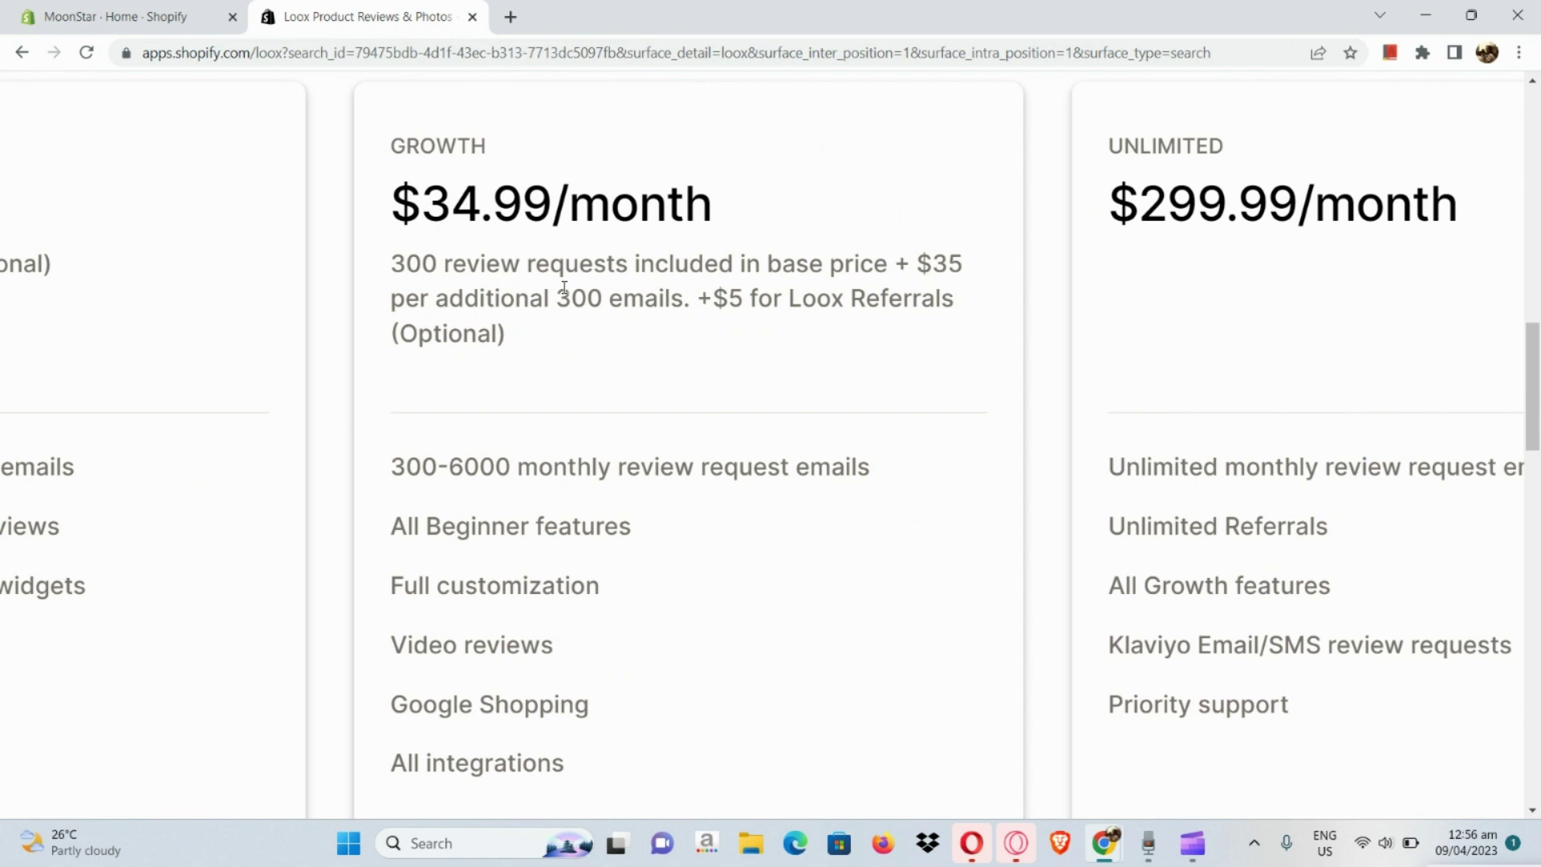
scroll(564, 287, "down", 1)
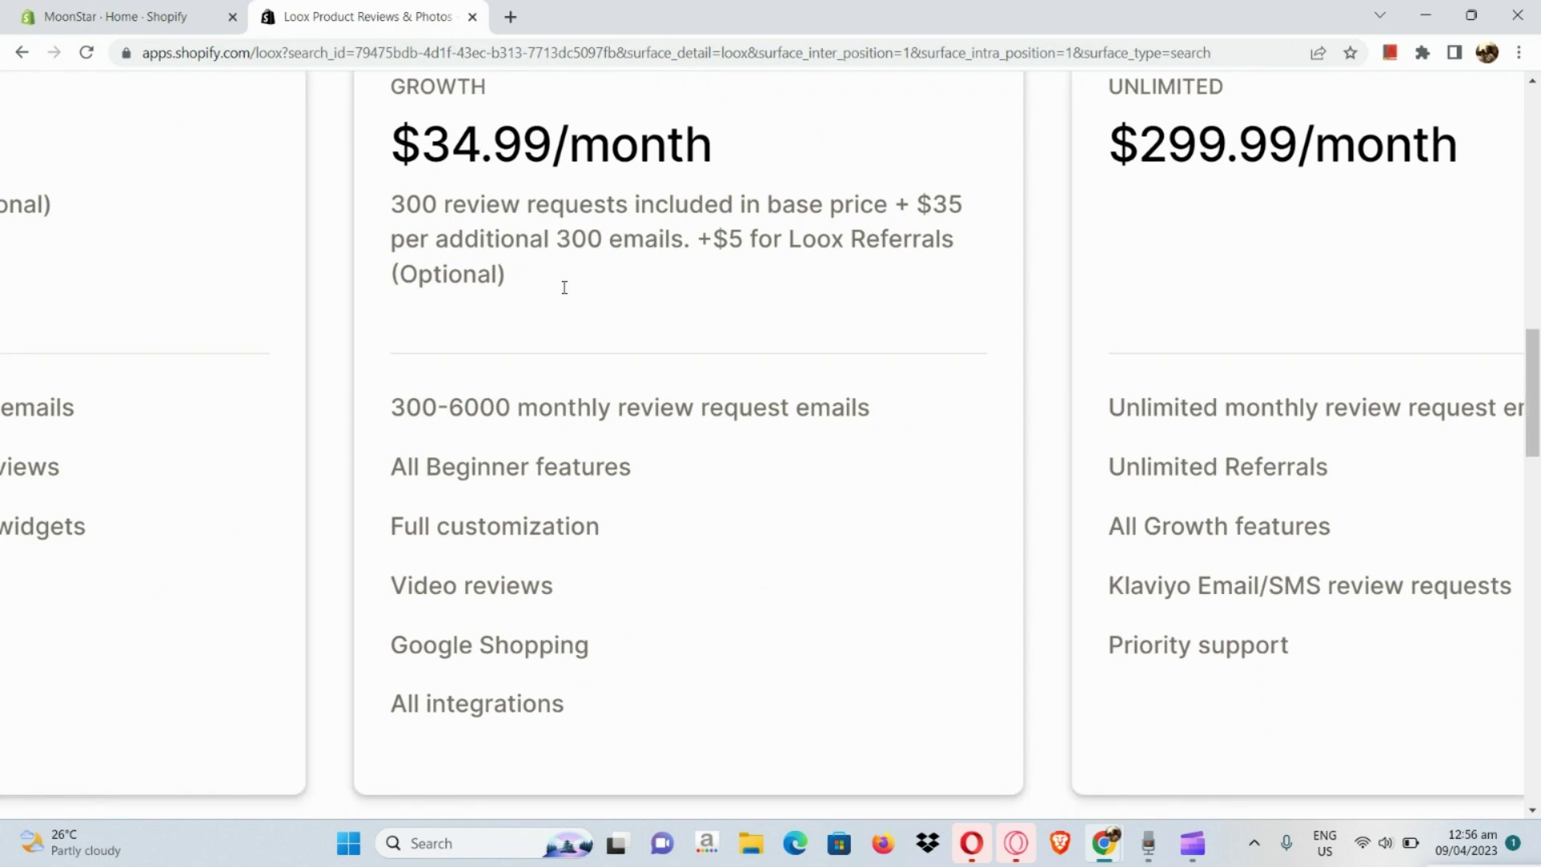
scroll(565, 287, "up", 1)
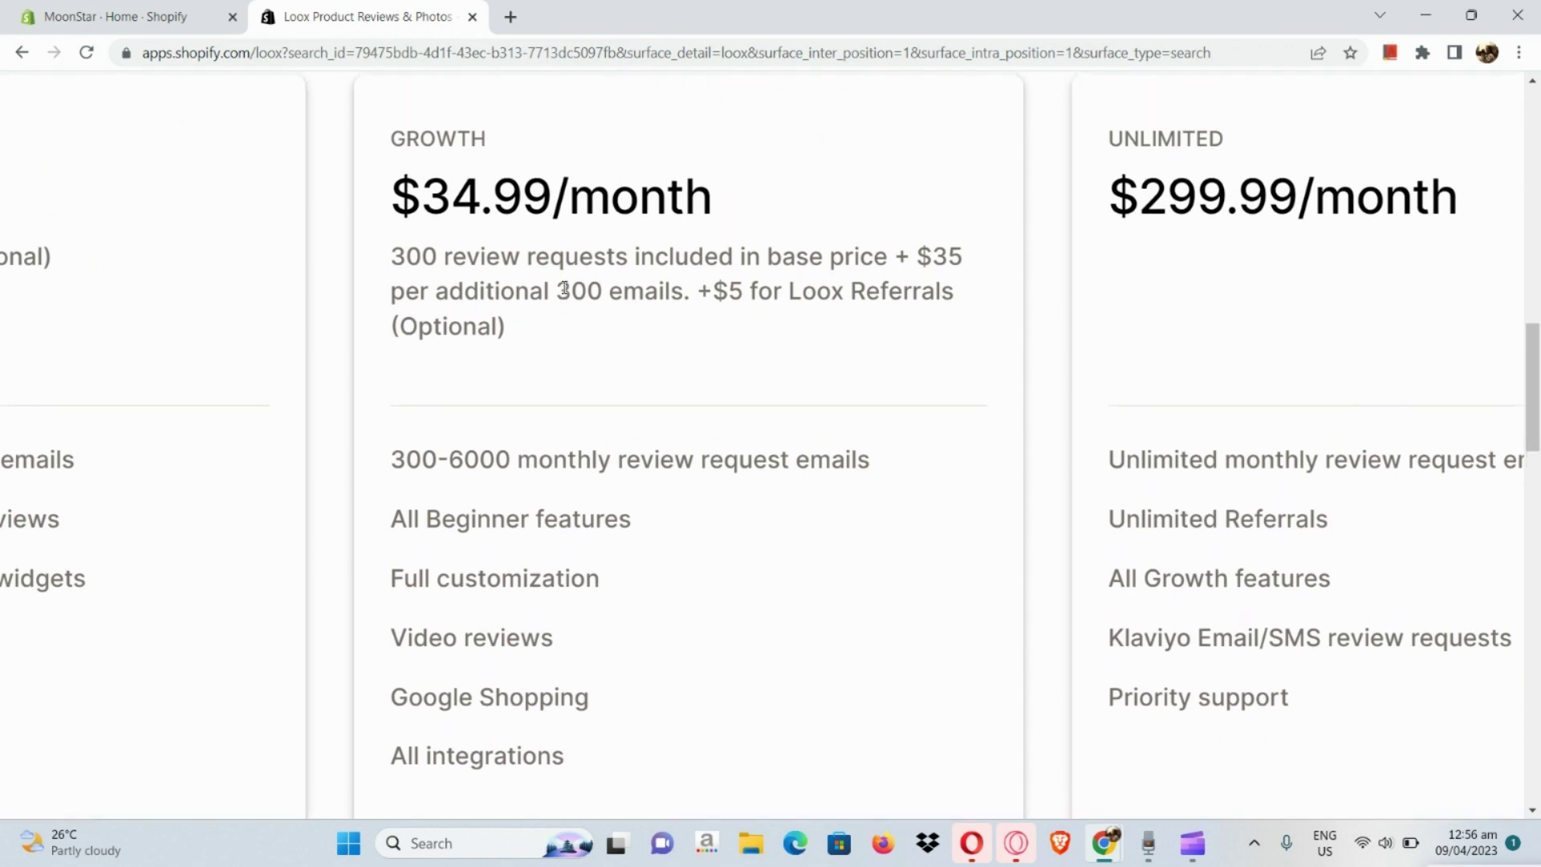
scroll(564, 288, "right", 5)
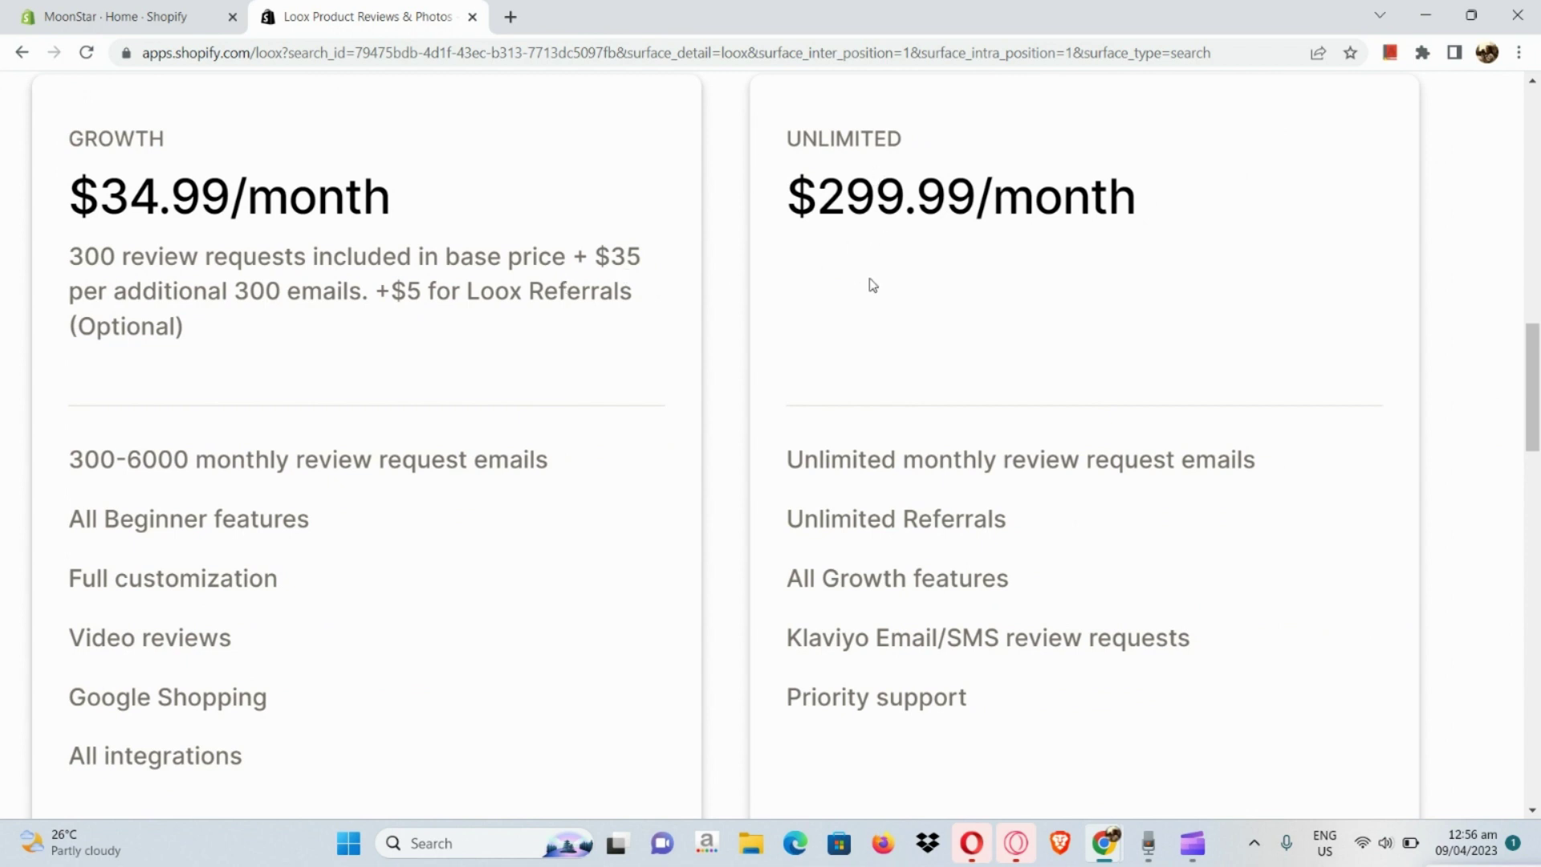
scroll(872, 285, "down", 3)
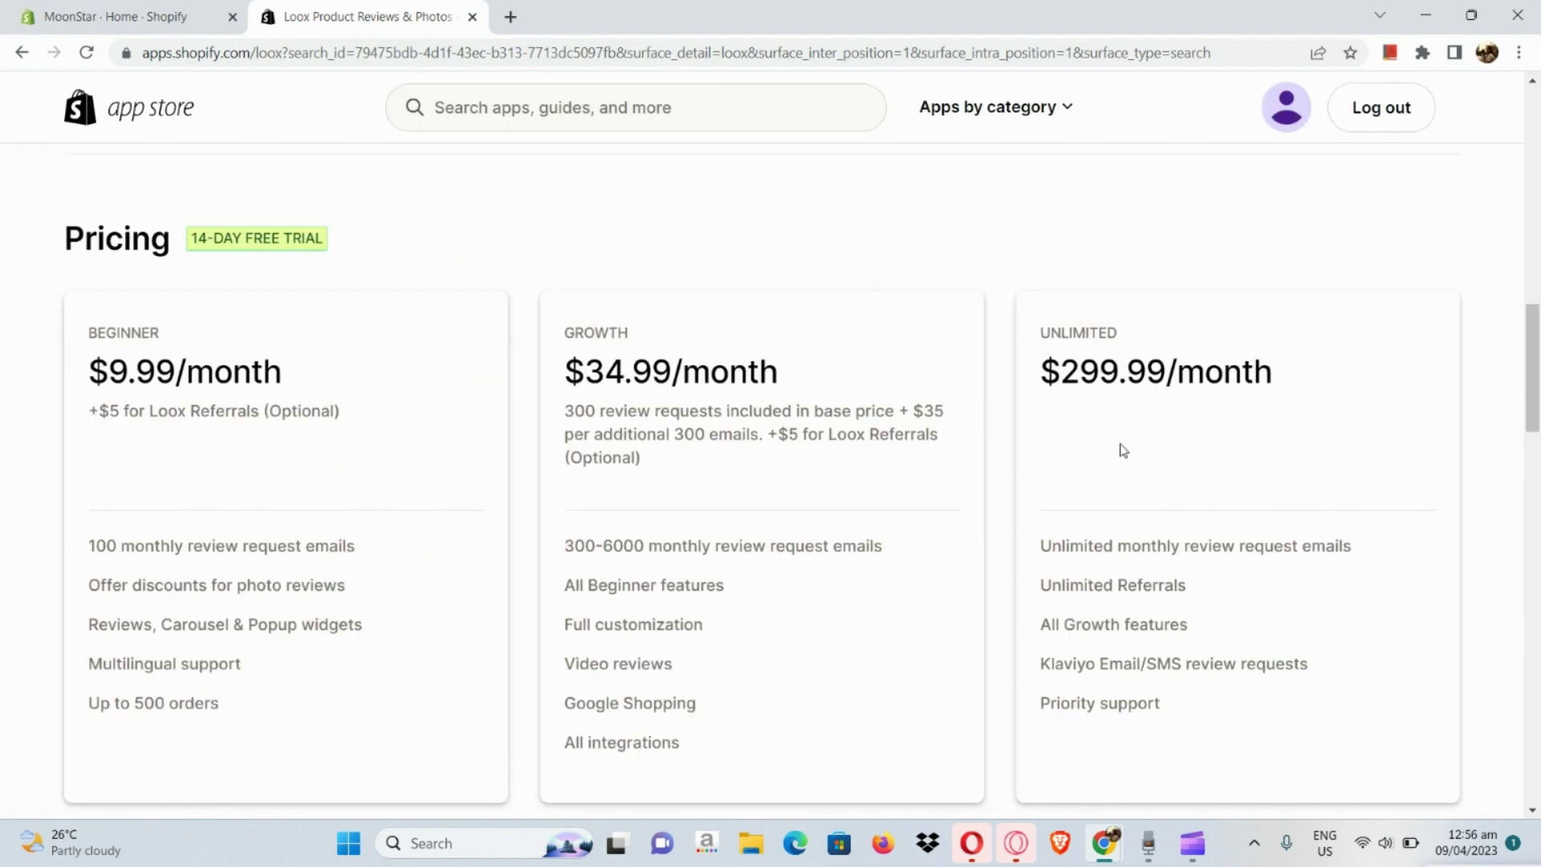
Open the Loox app from its App Store listing.
scroll(1028, 289, "up", 10)
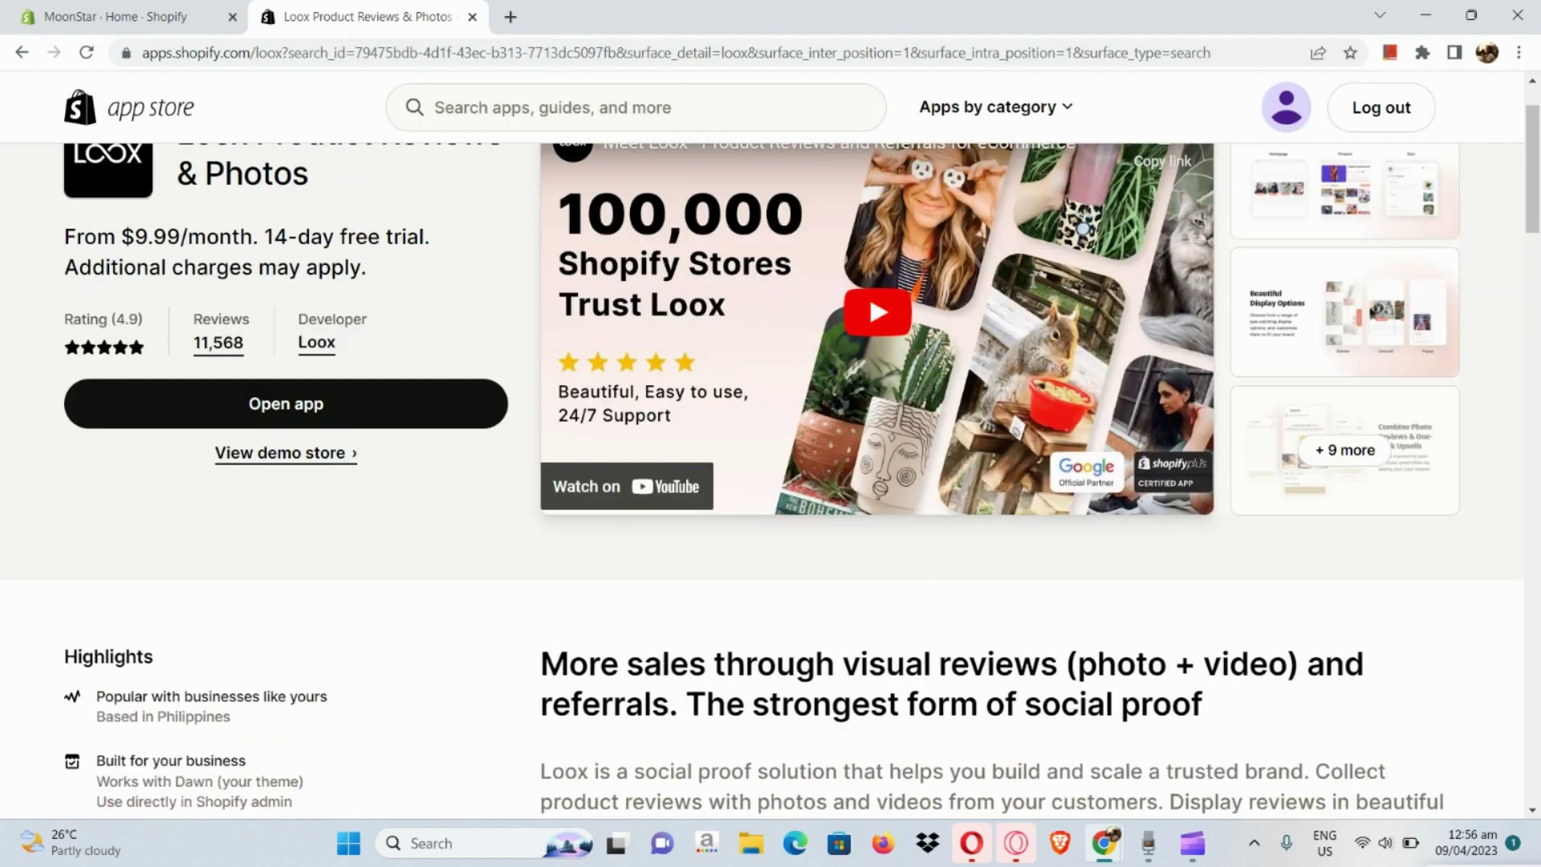
scroll(240, 469, "up", 5)
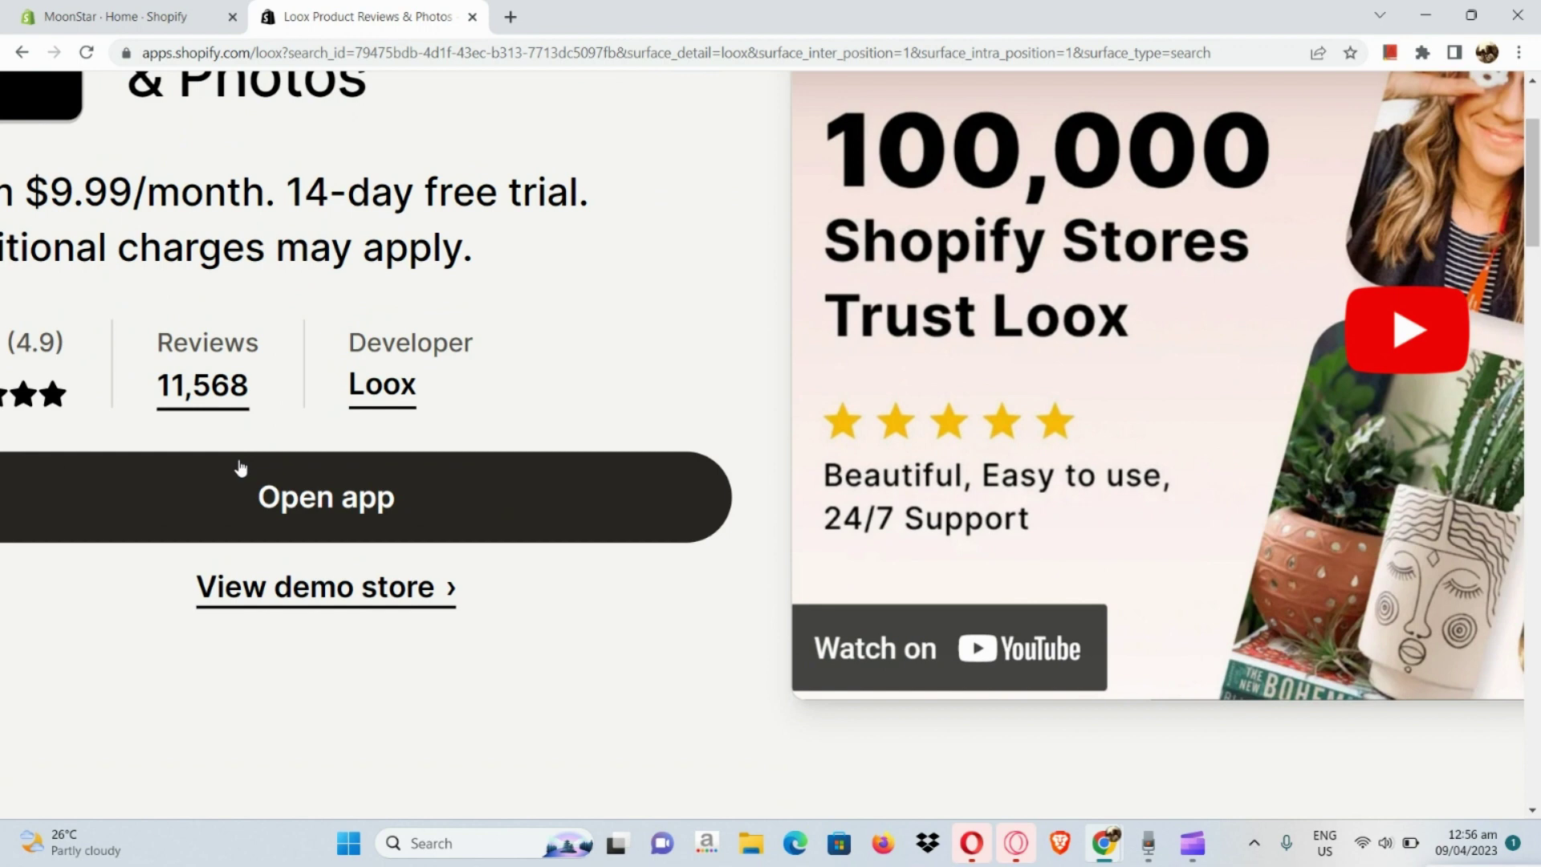
left_click(239, 465)
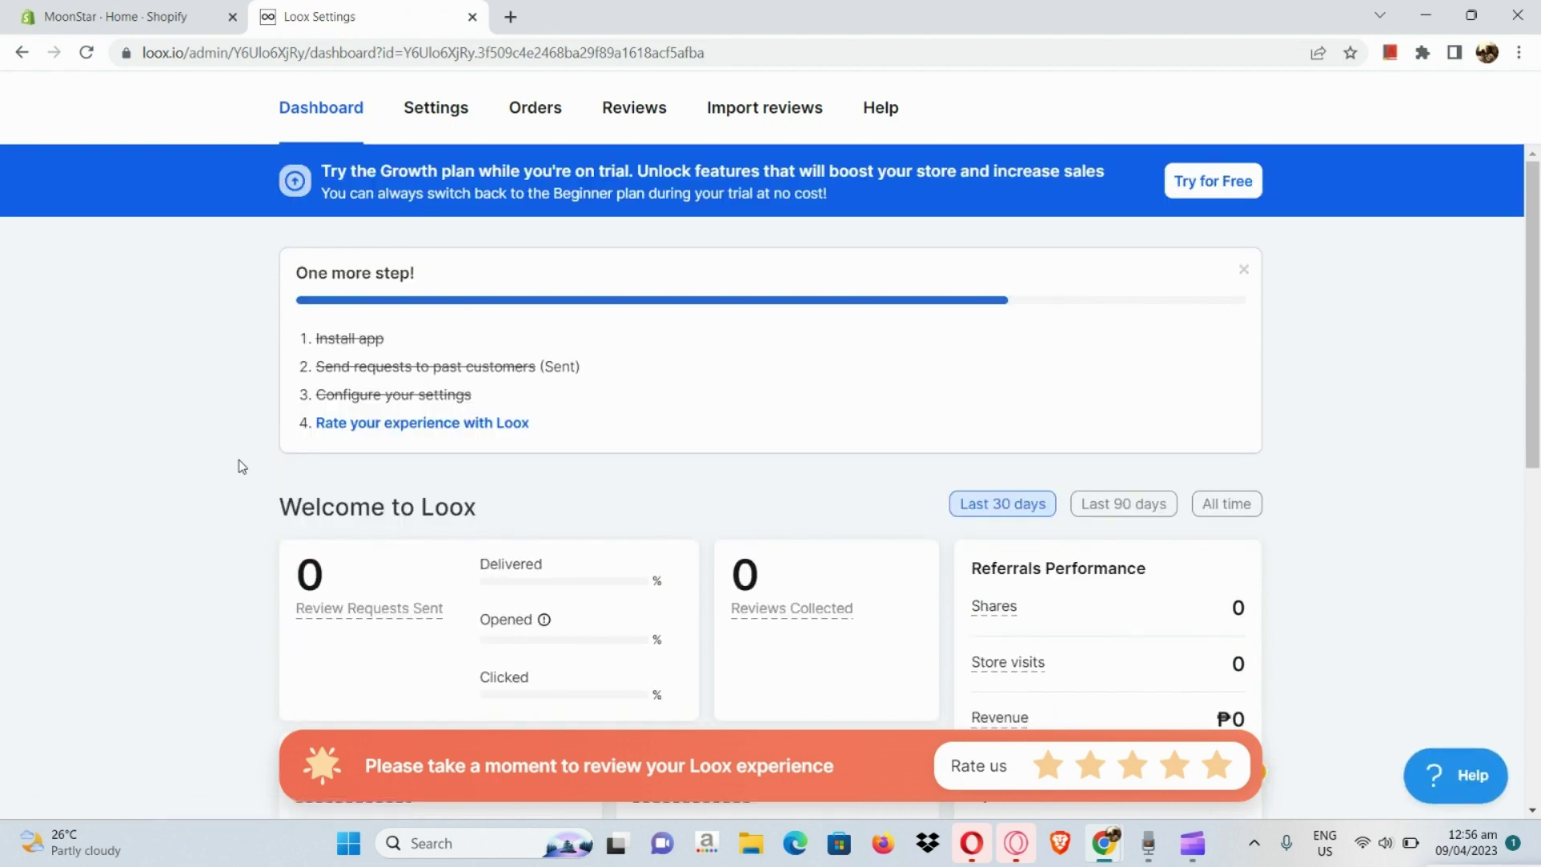
Review the Loox dashboard's setup checklist, review and revenue statistics, referral and upsell performance, current plan and suggested next actions.
scroll(240, 465, "down", 2)
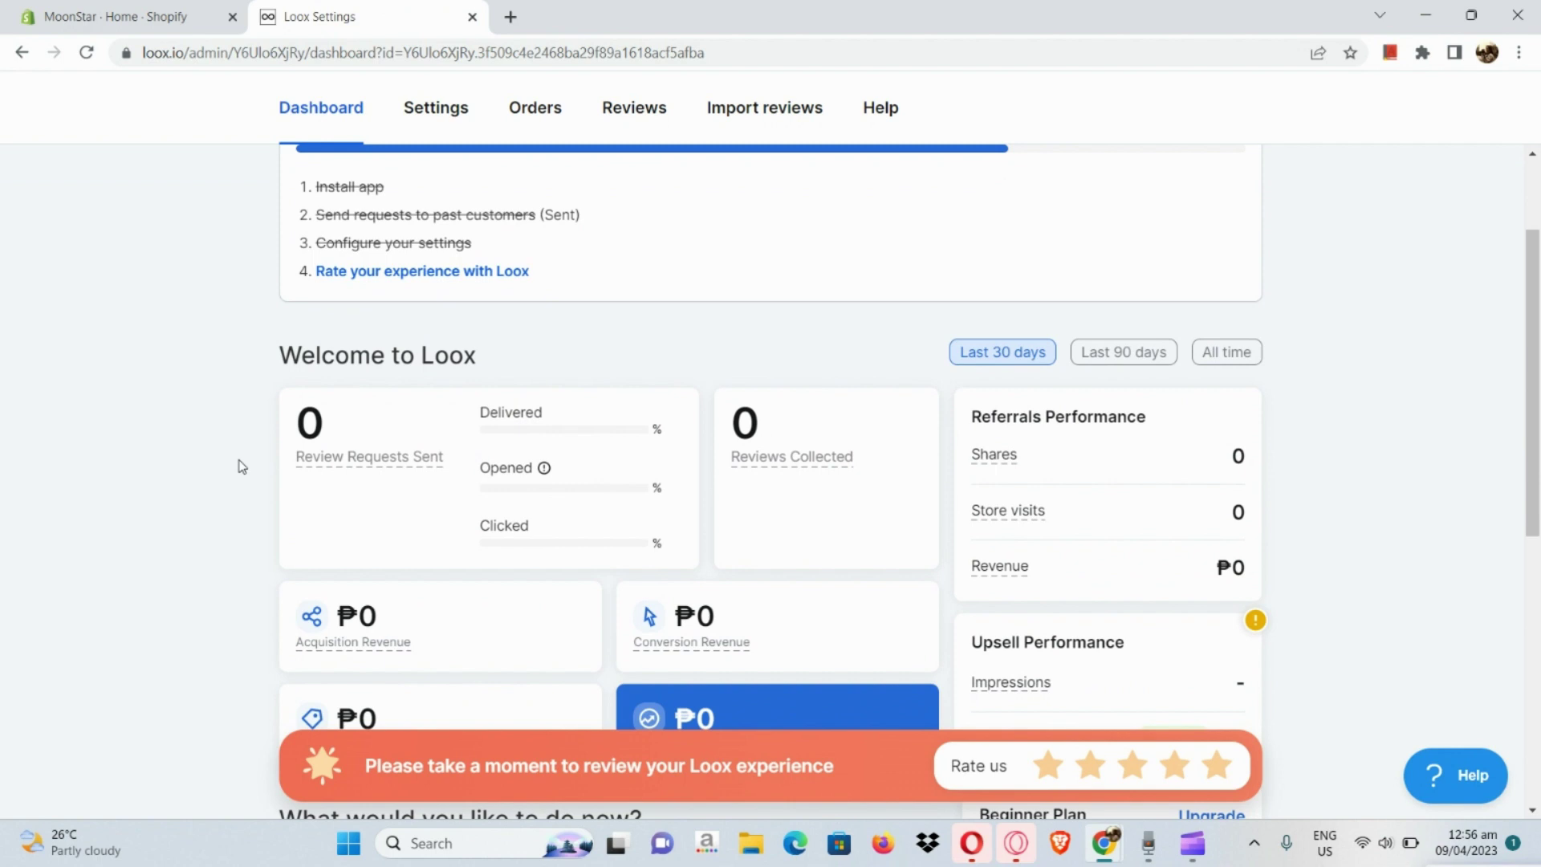
scroll(241, 465, "down", 1)
scroll(241, 465, "up", 2)
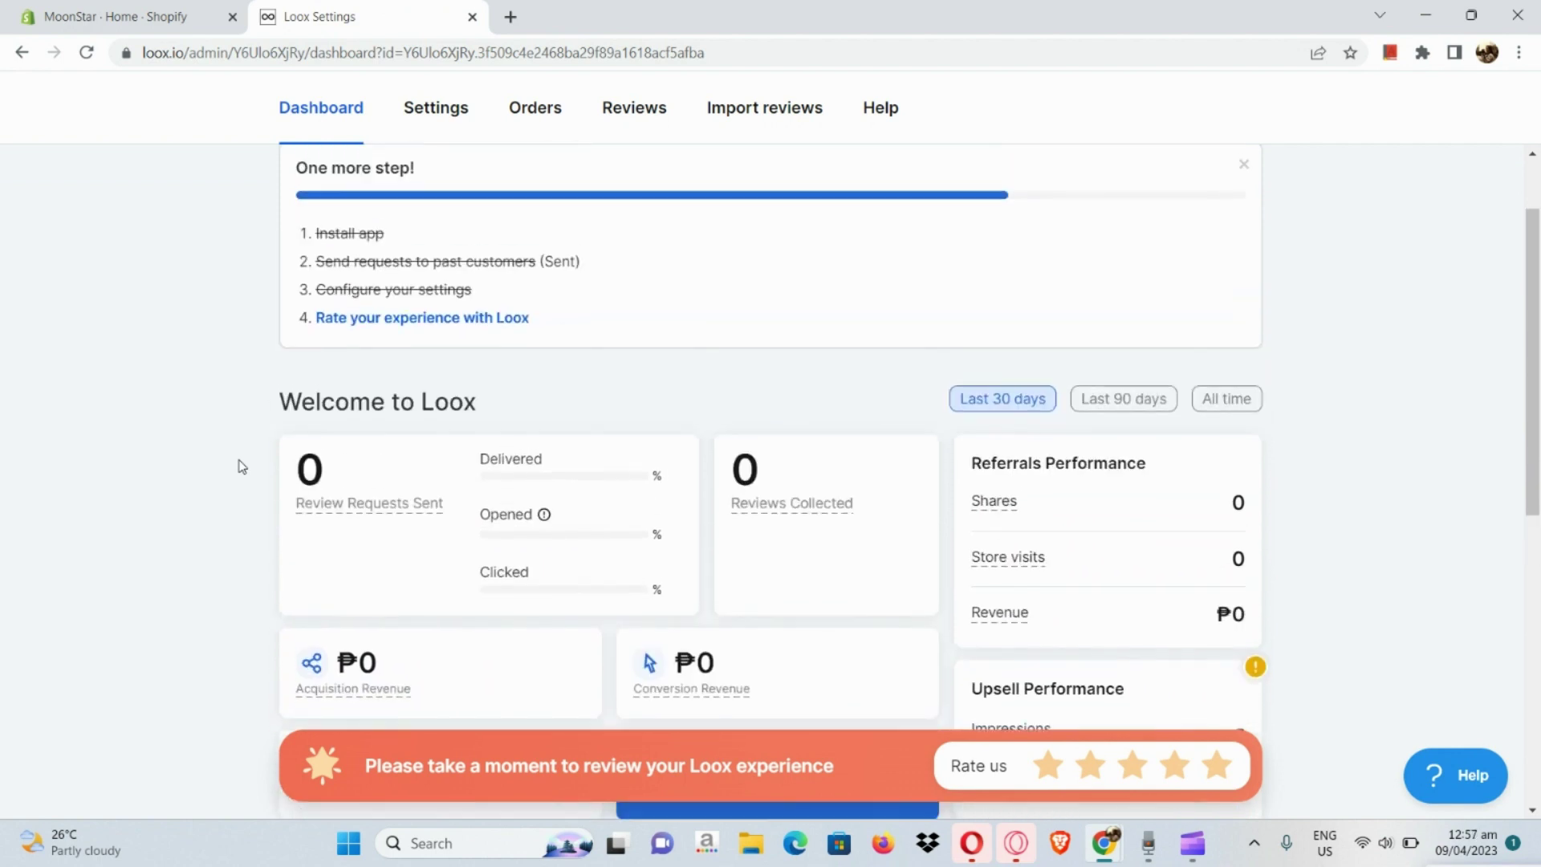
scroll(241, 465, "down", 3)
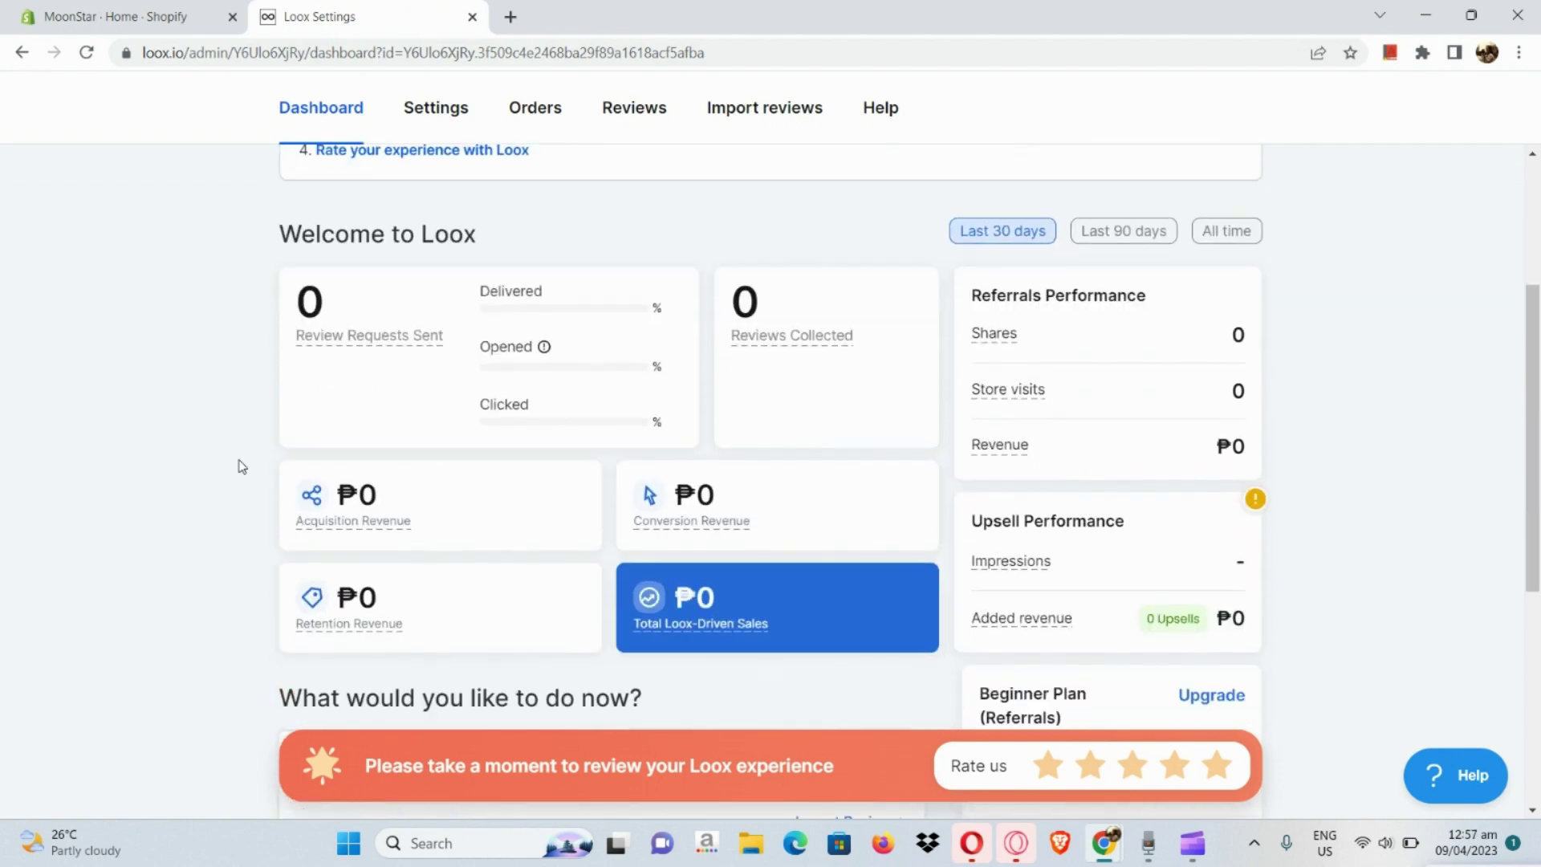
scroll(241, 465, "down", 1)
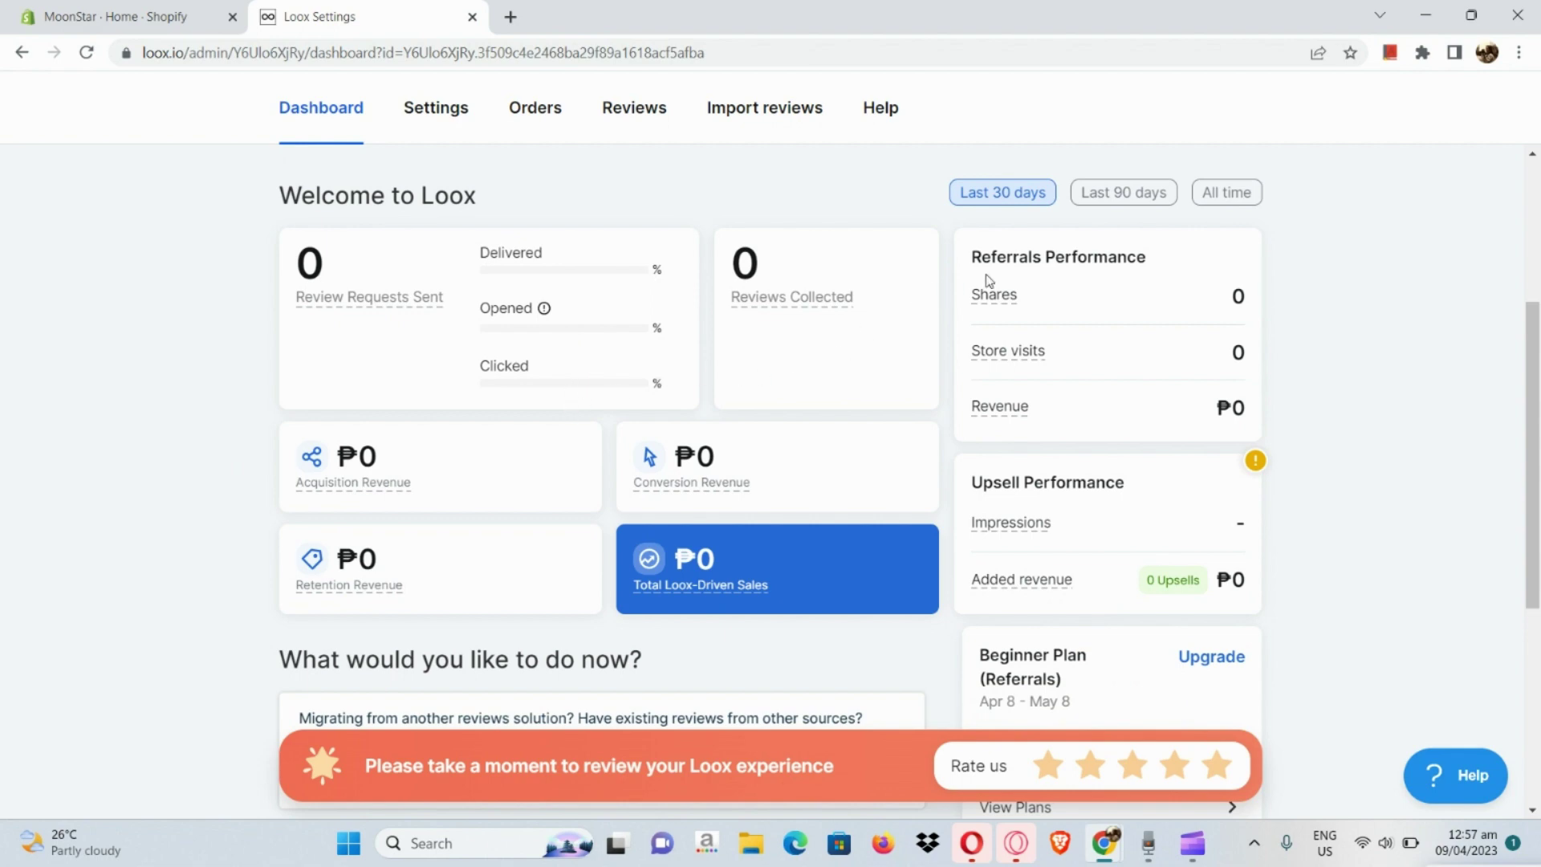
scroll(989, 279, "down", 2)
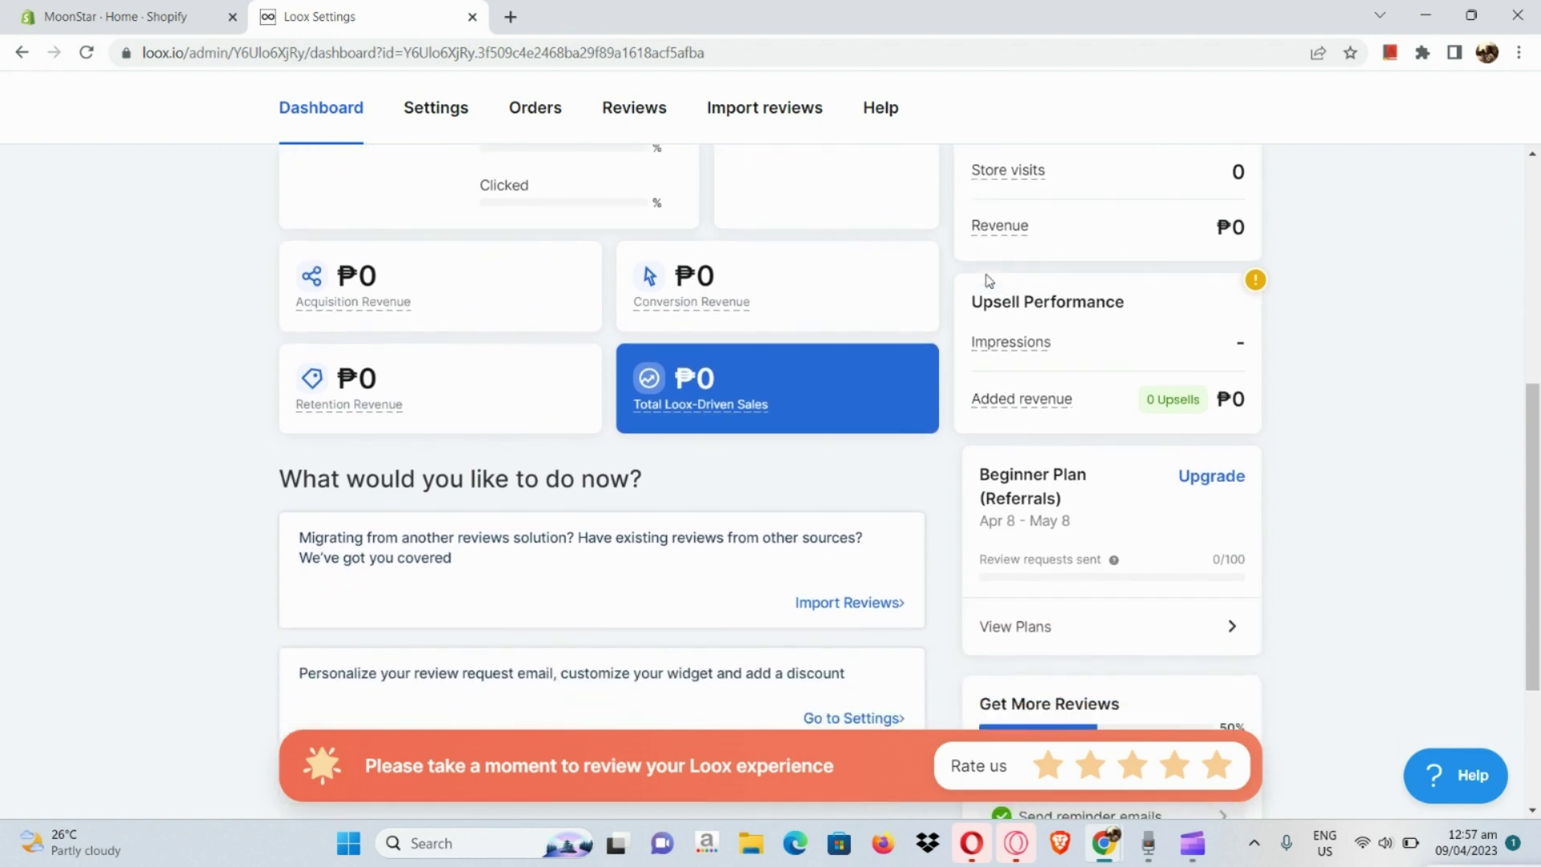
scroll(989, 279, "down", 1)
scroll(981, 255, "down", 1)
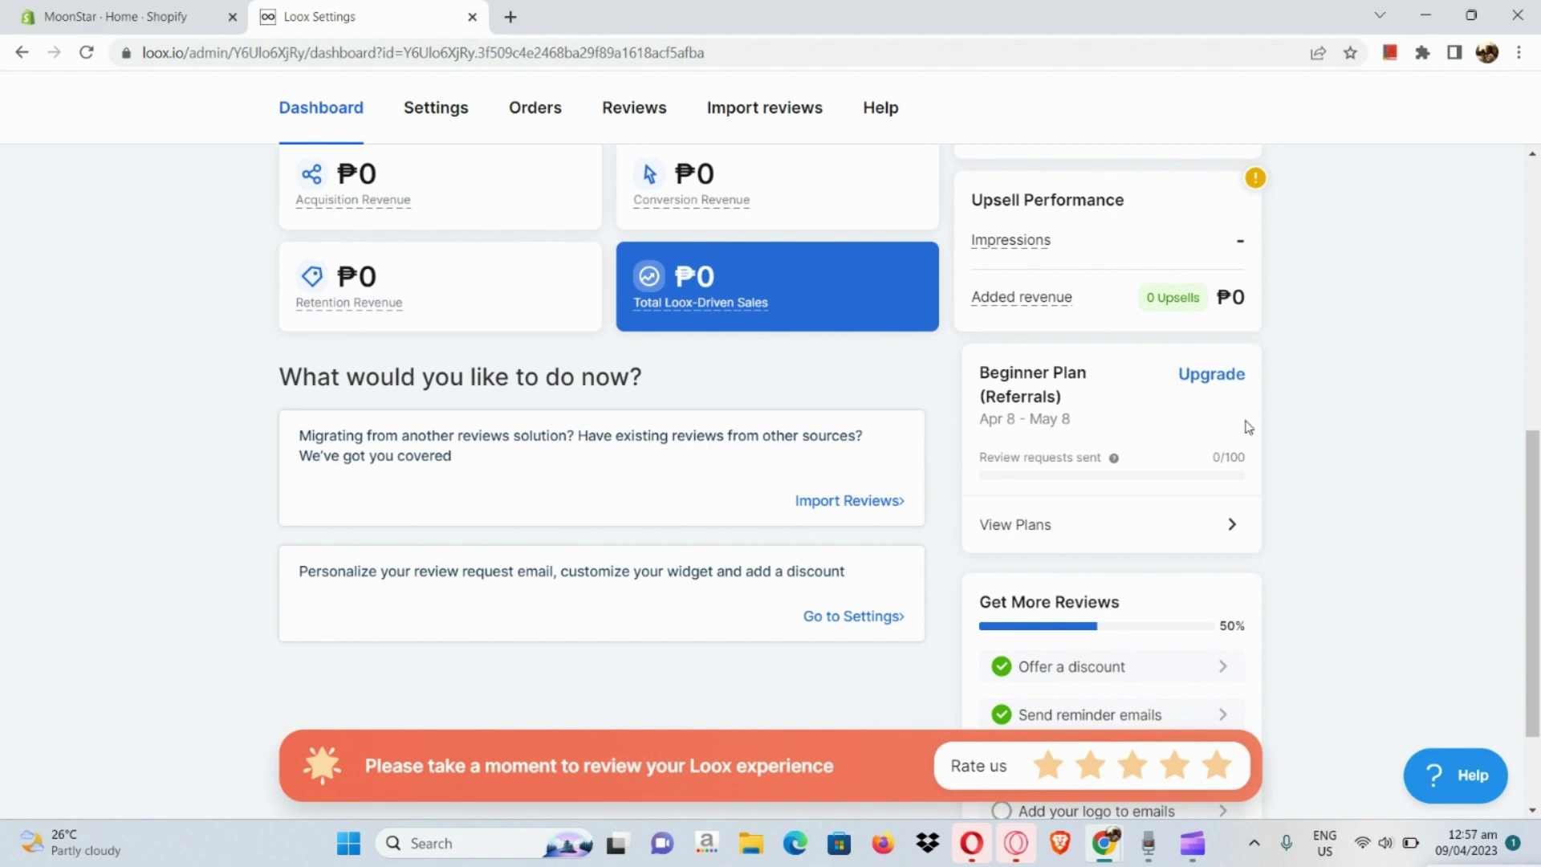
scroll(1248, 427, "down", 2)
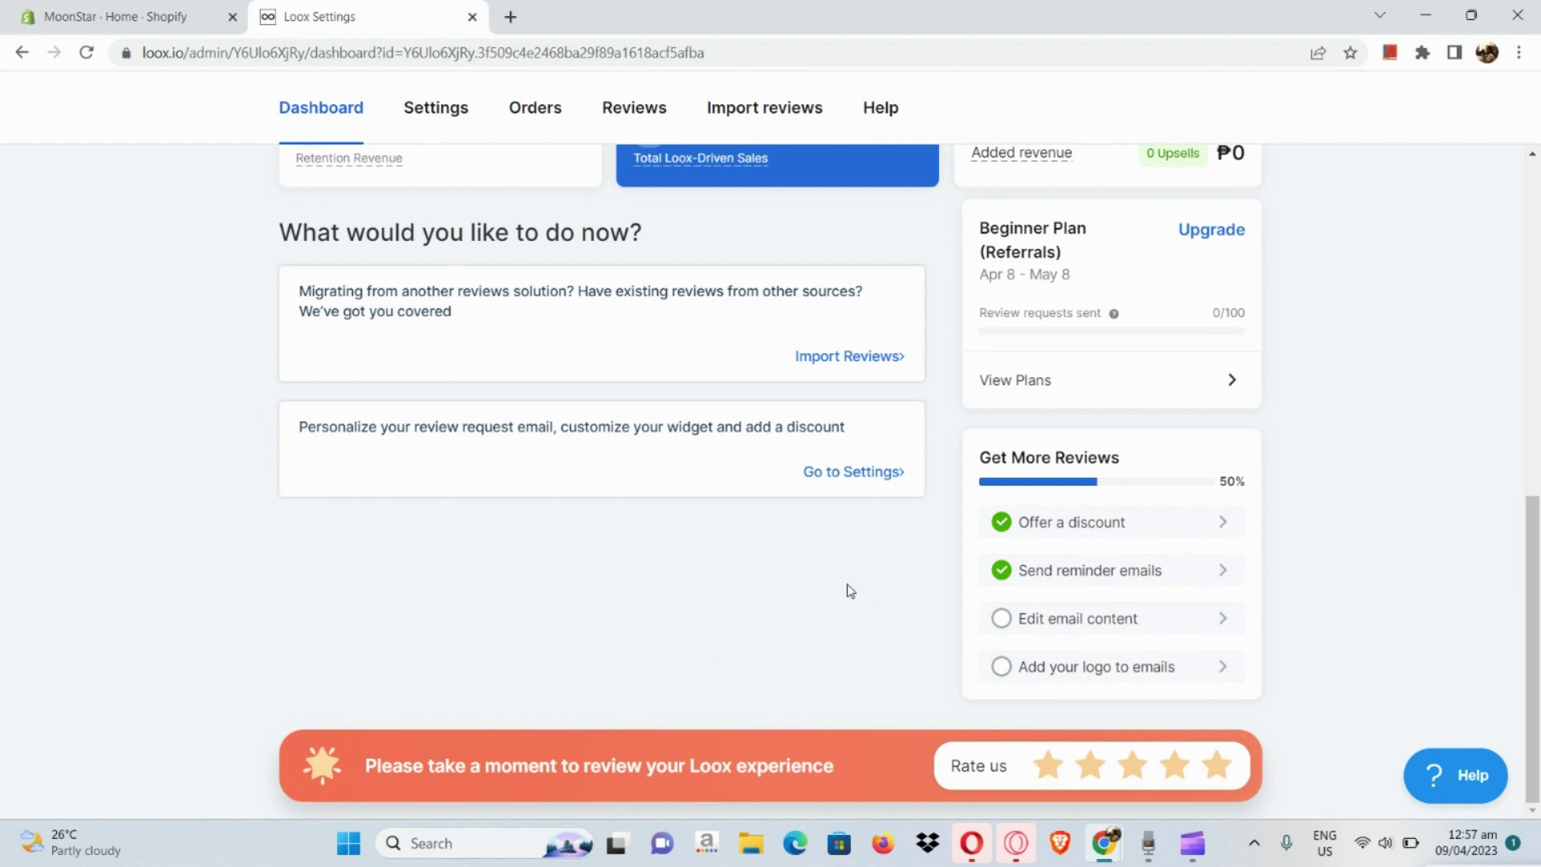
scroll(849, 591, "up", 8)
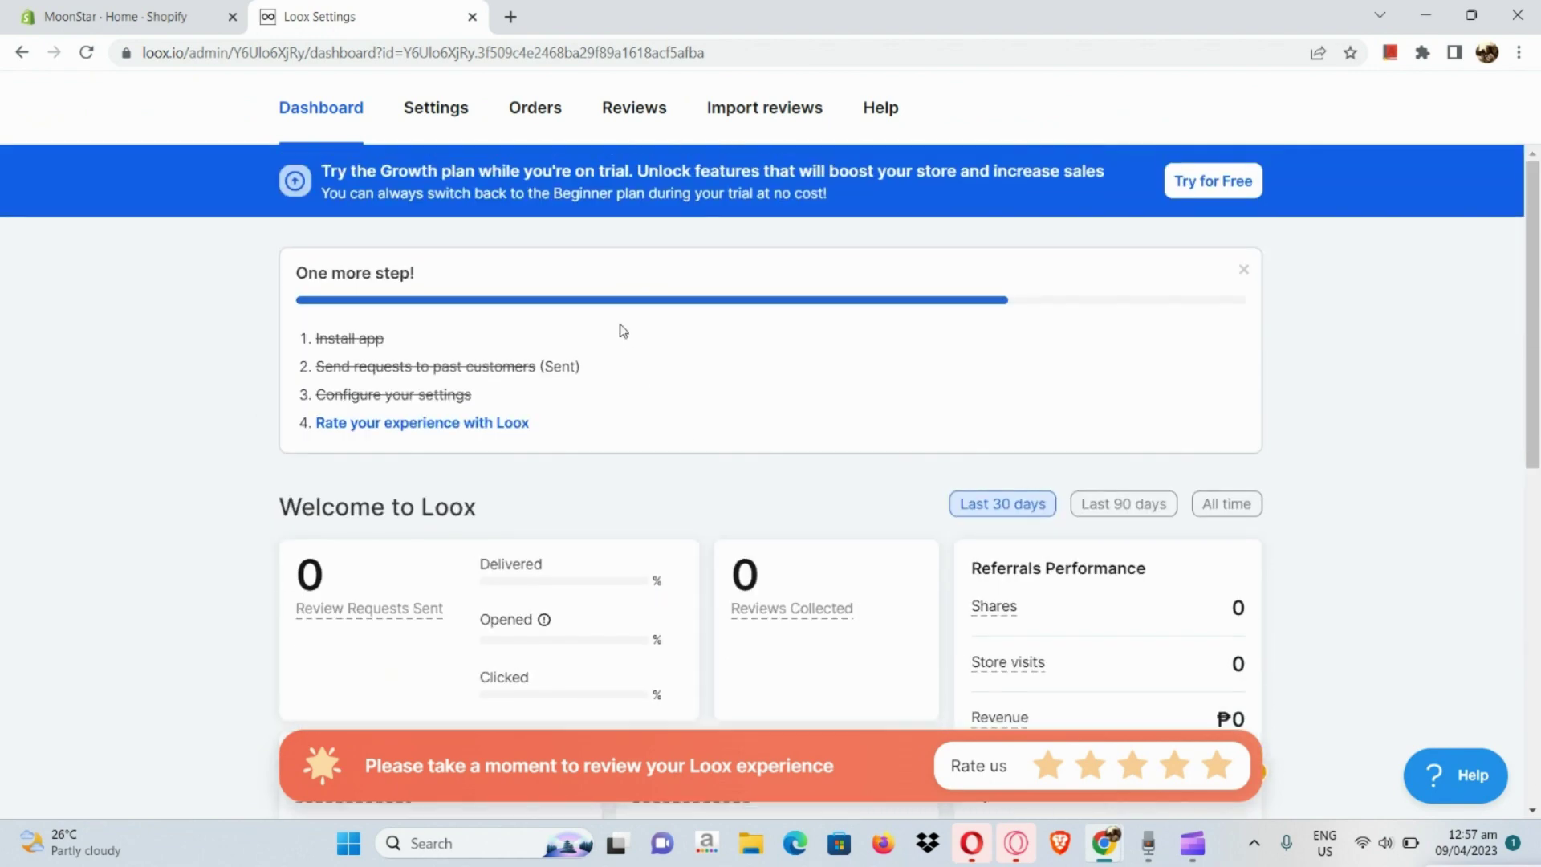
Open the Loox settings on the Collect reviews section.
key("ctrl+plus")
key("ctrl+plus")
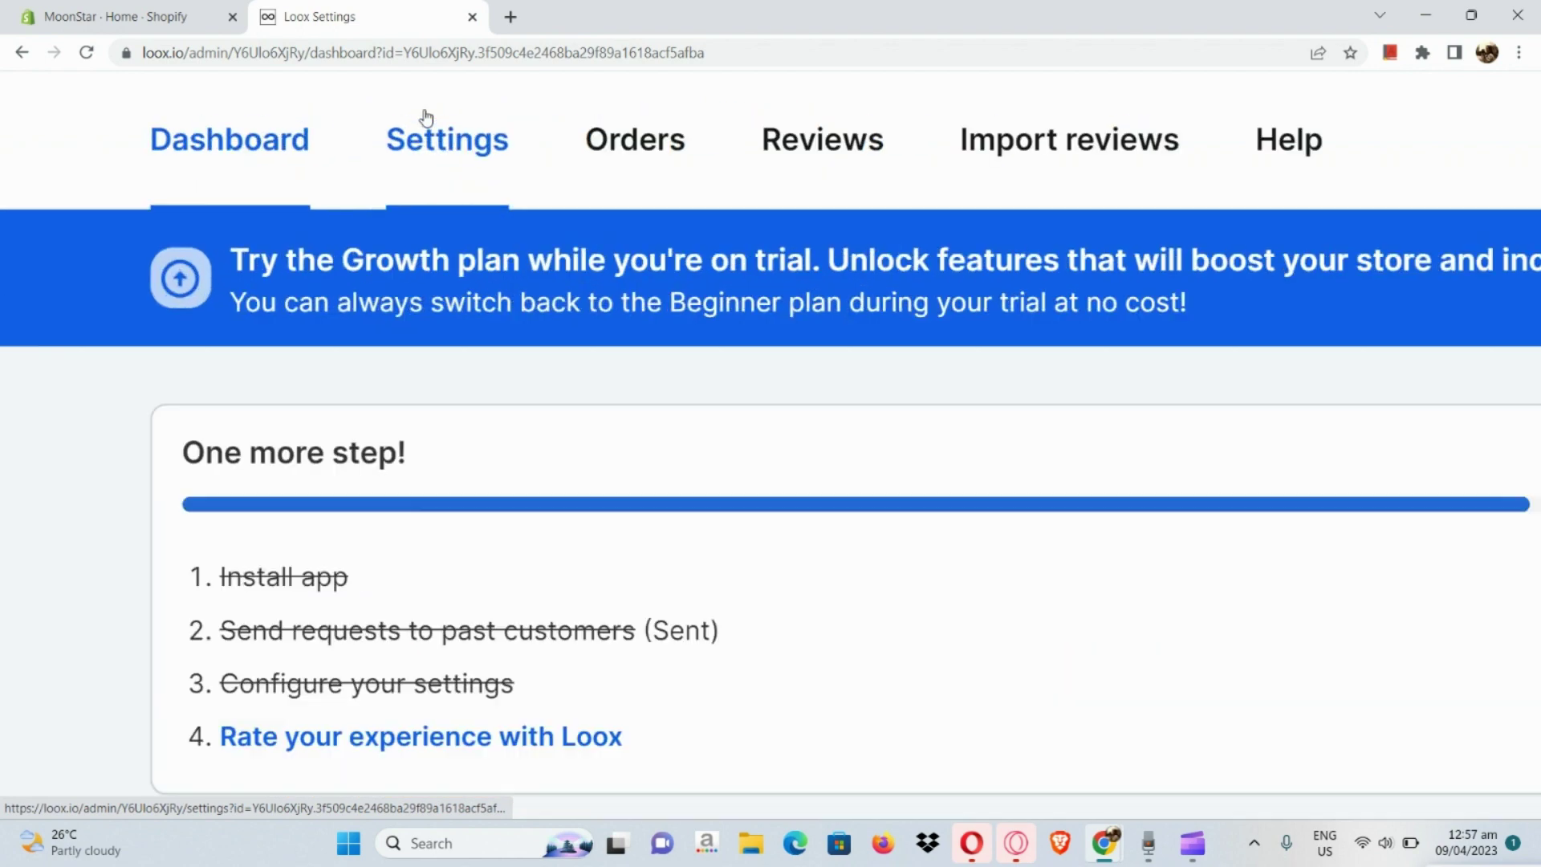
left_click(451, 143)
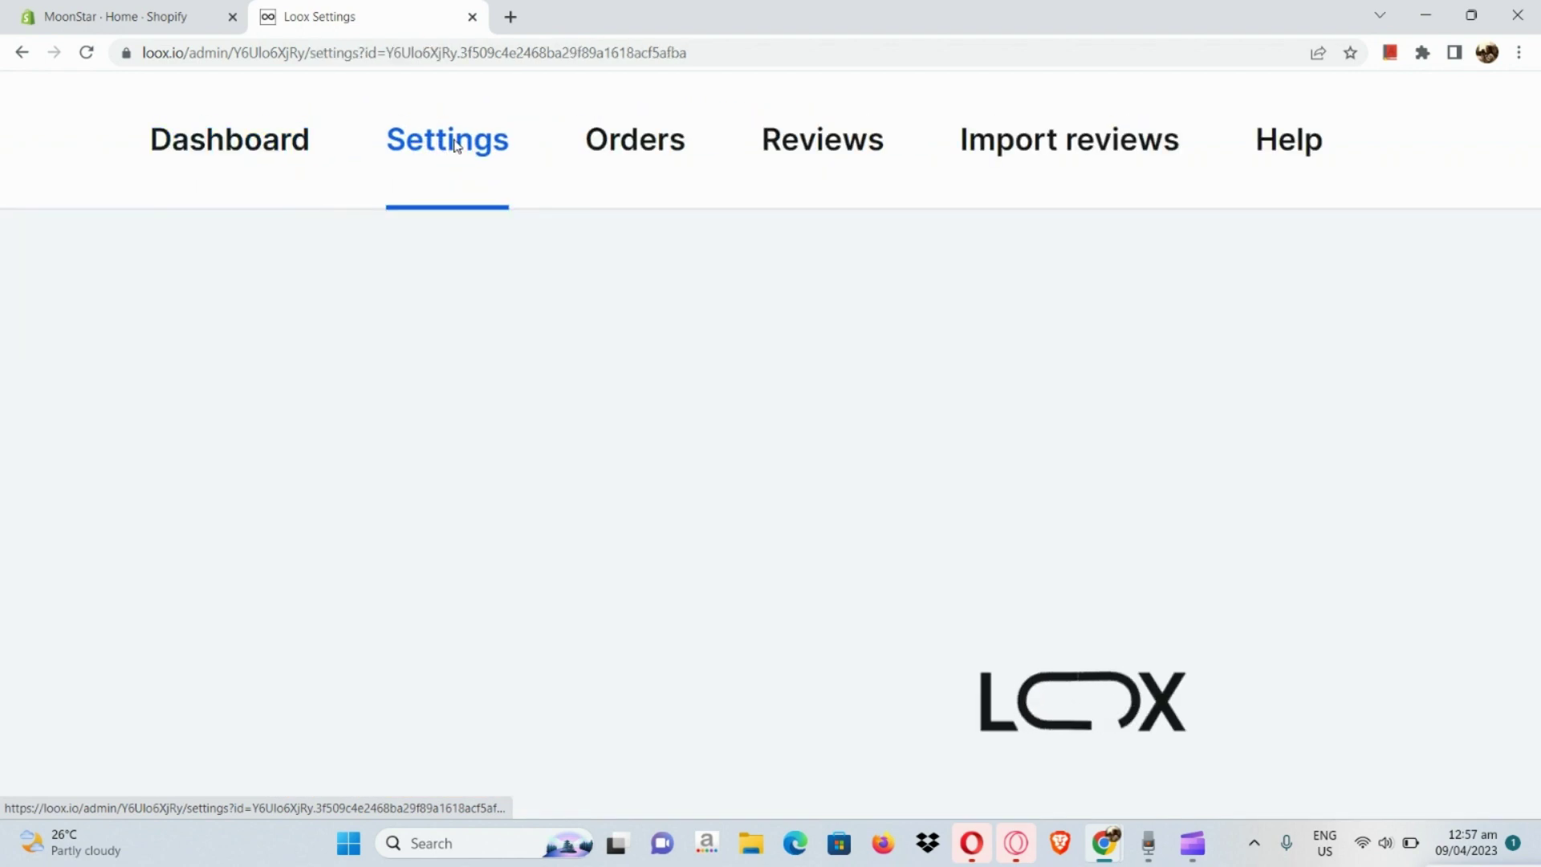
key("ctrl+0")
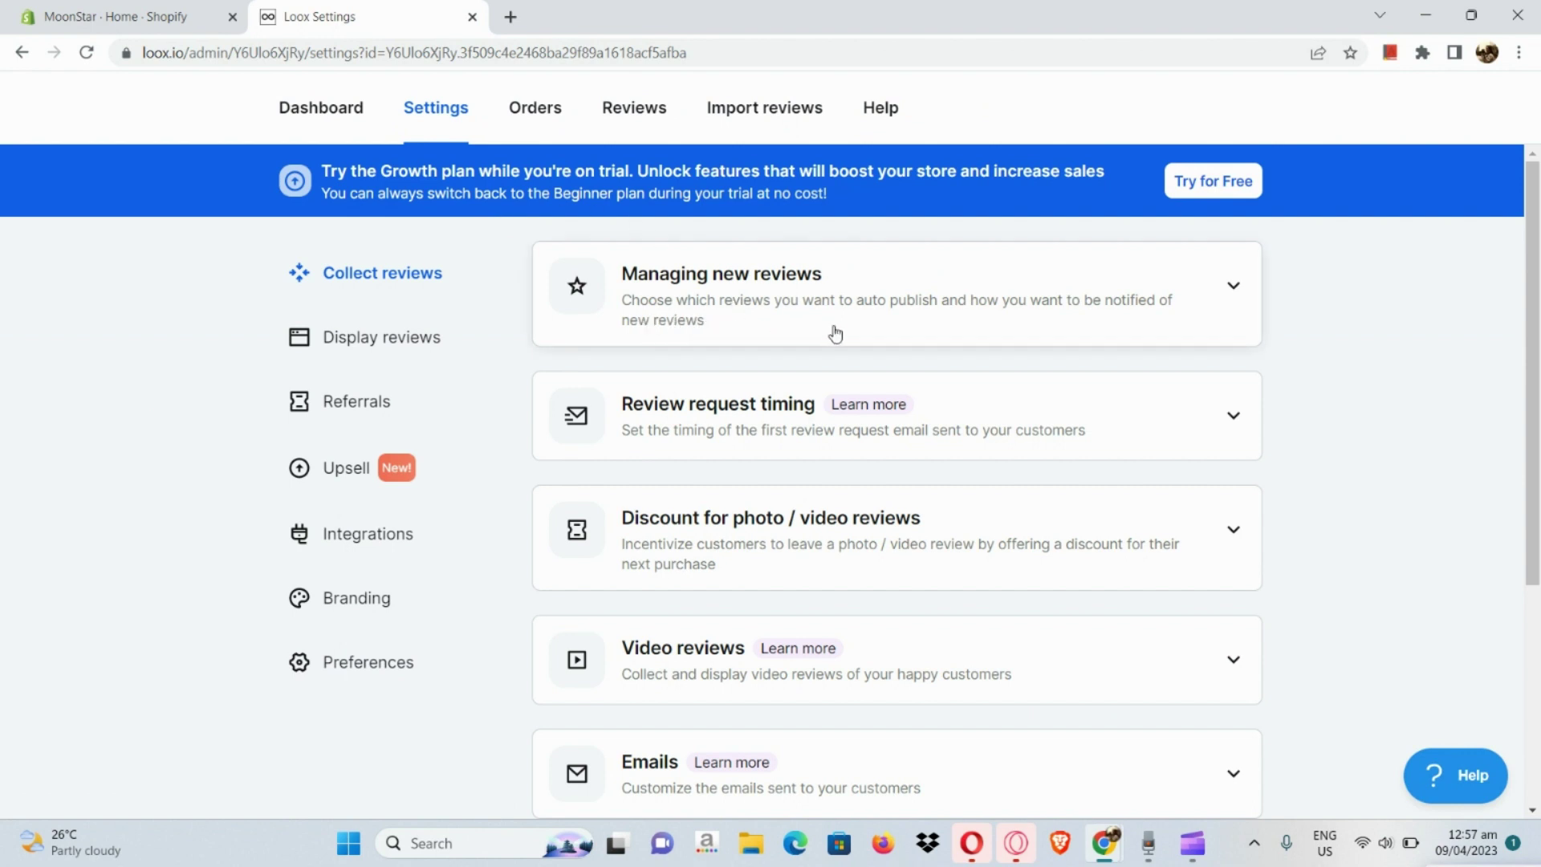
Expand Managing new reviews and check the auto-publish and review notification options.
left_click(937, 325)
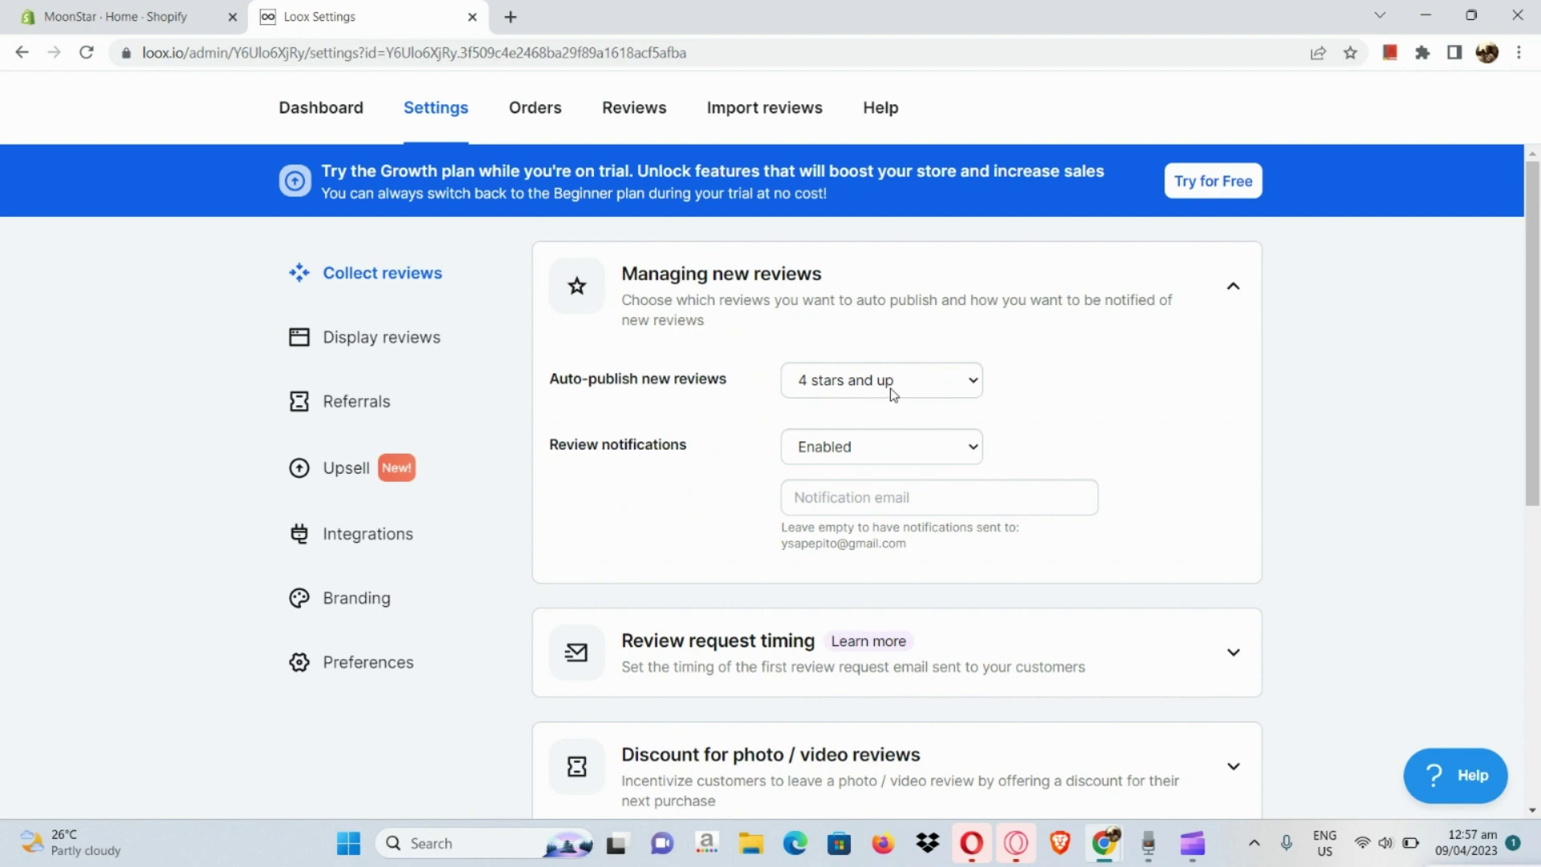
left_click(940, 392)
left_click(940, 391)
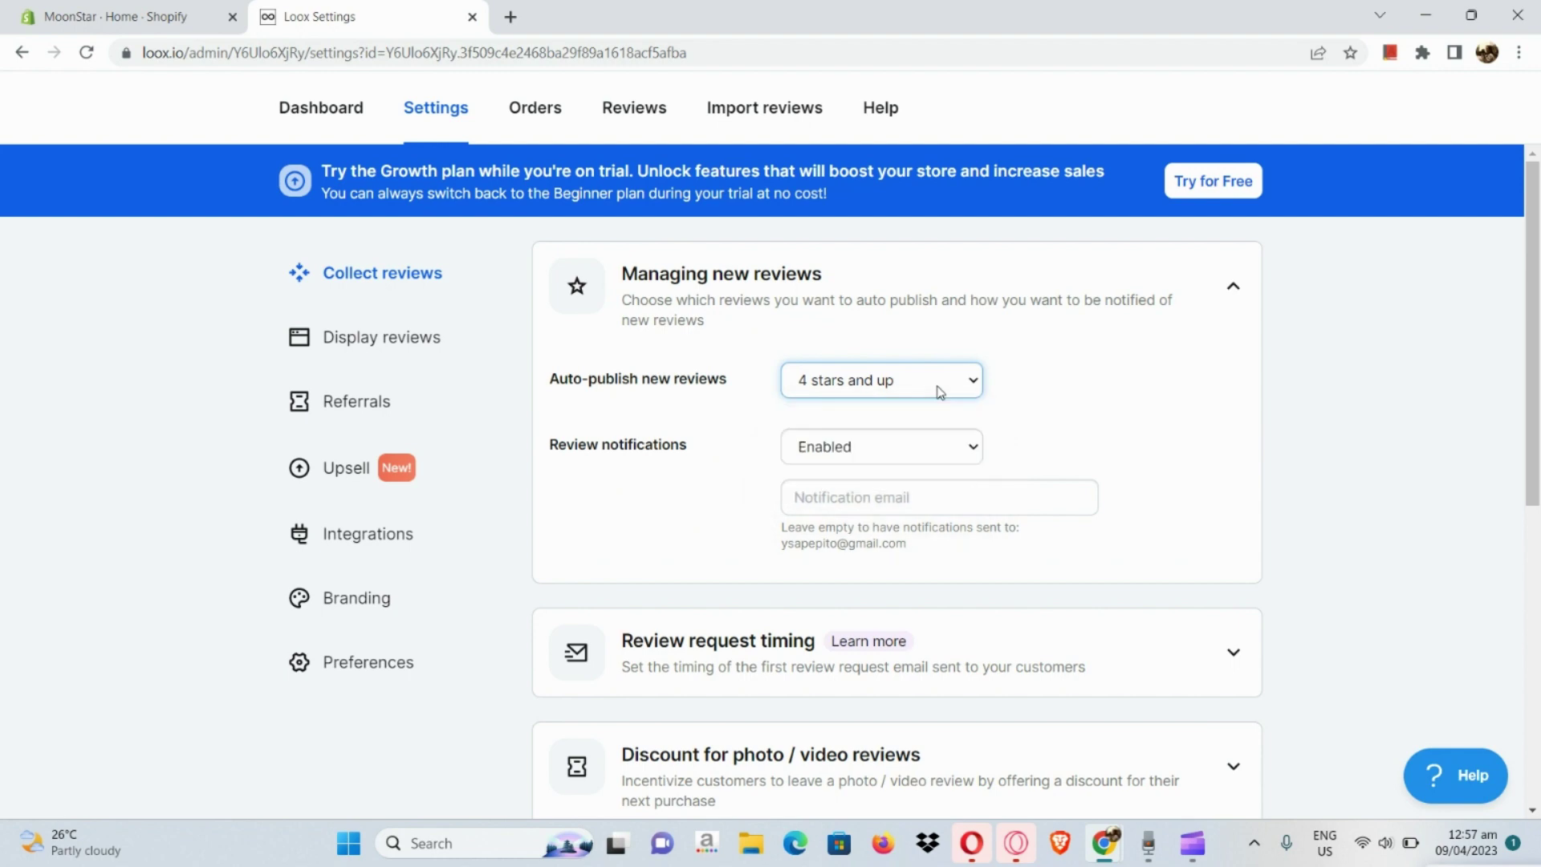
left_click(926, 454)
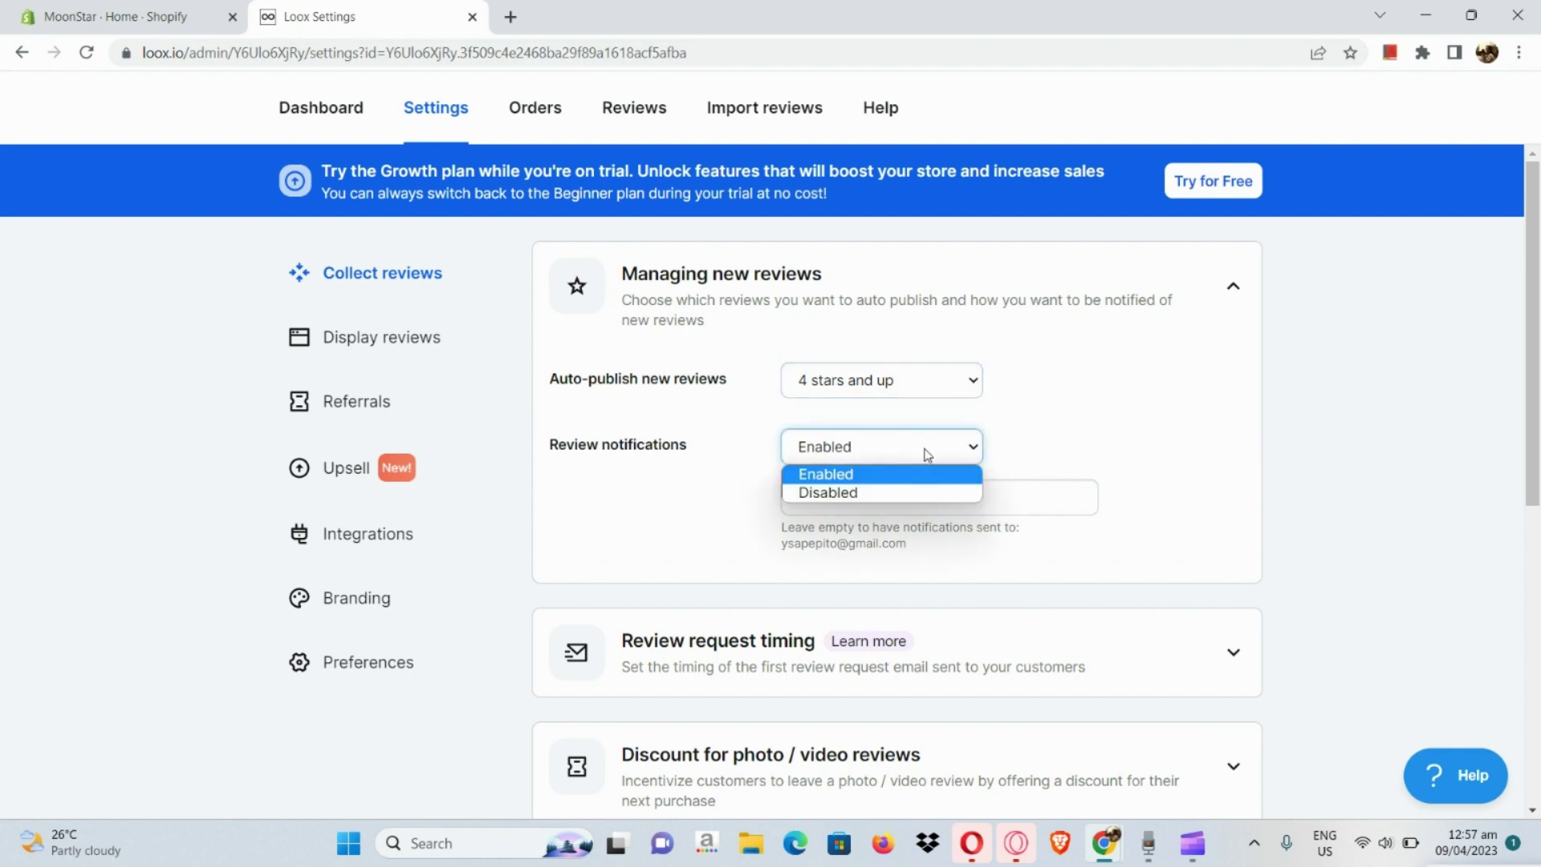
left_click(927, 455)
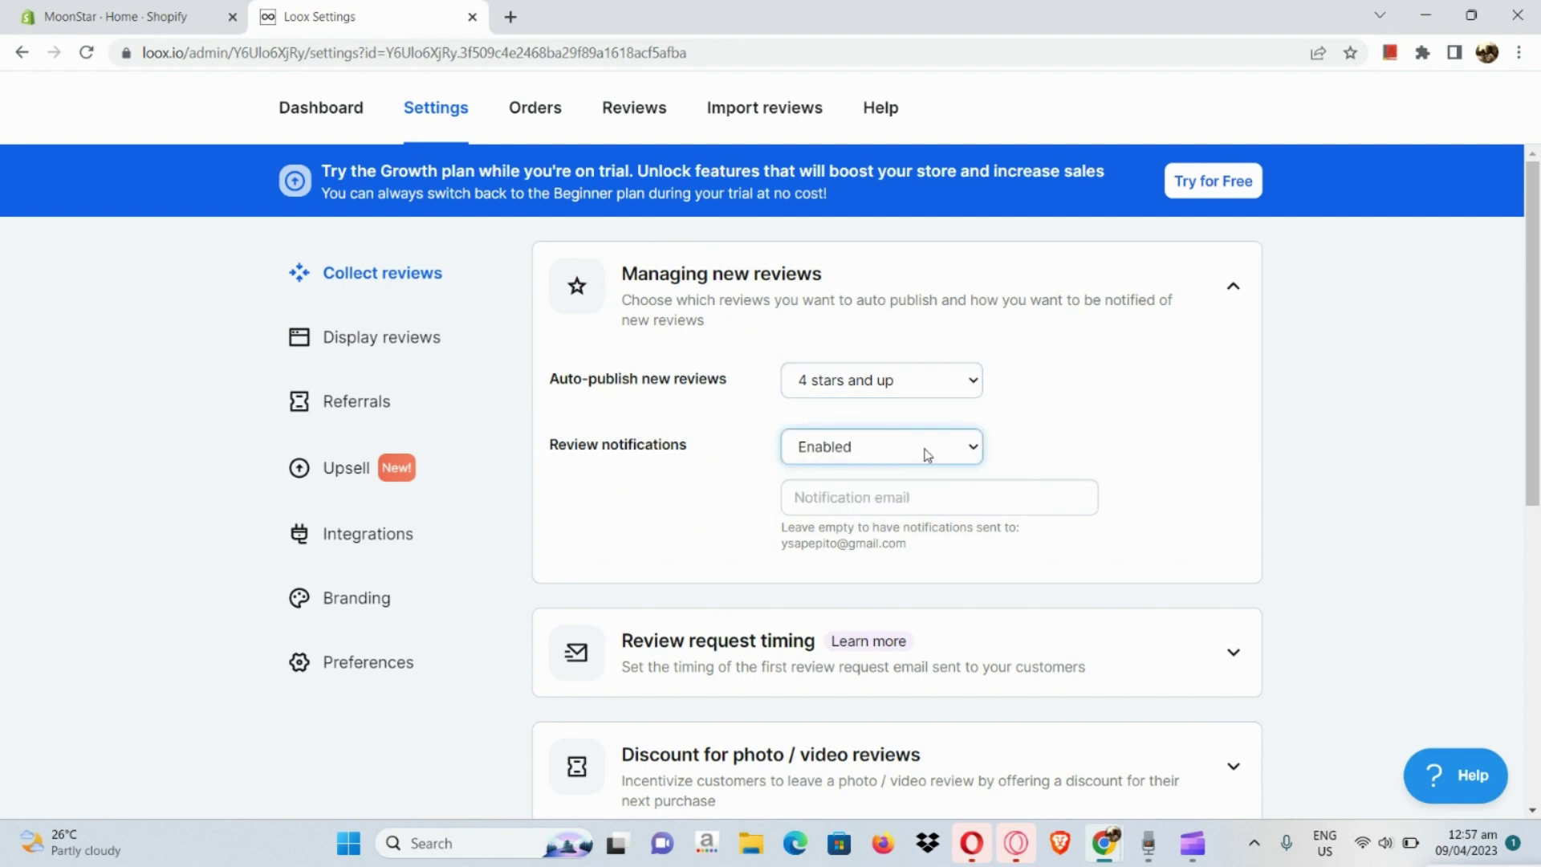
scroll(929, 449, "down", 1)
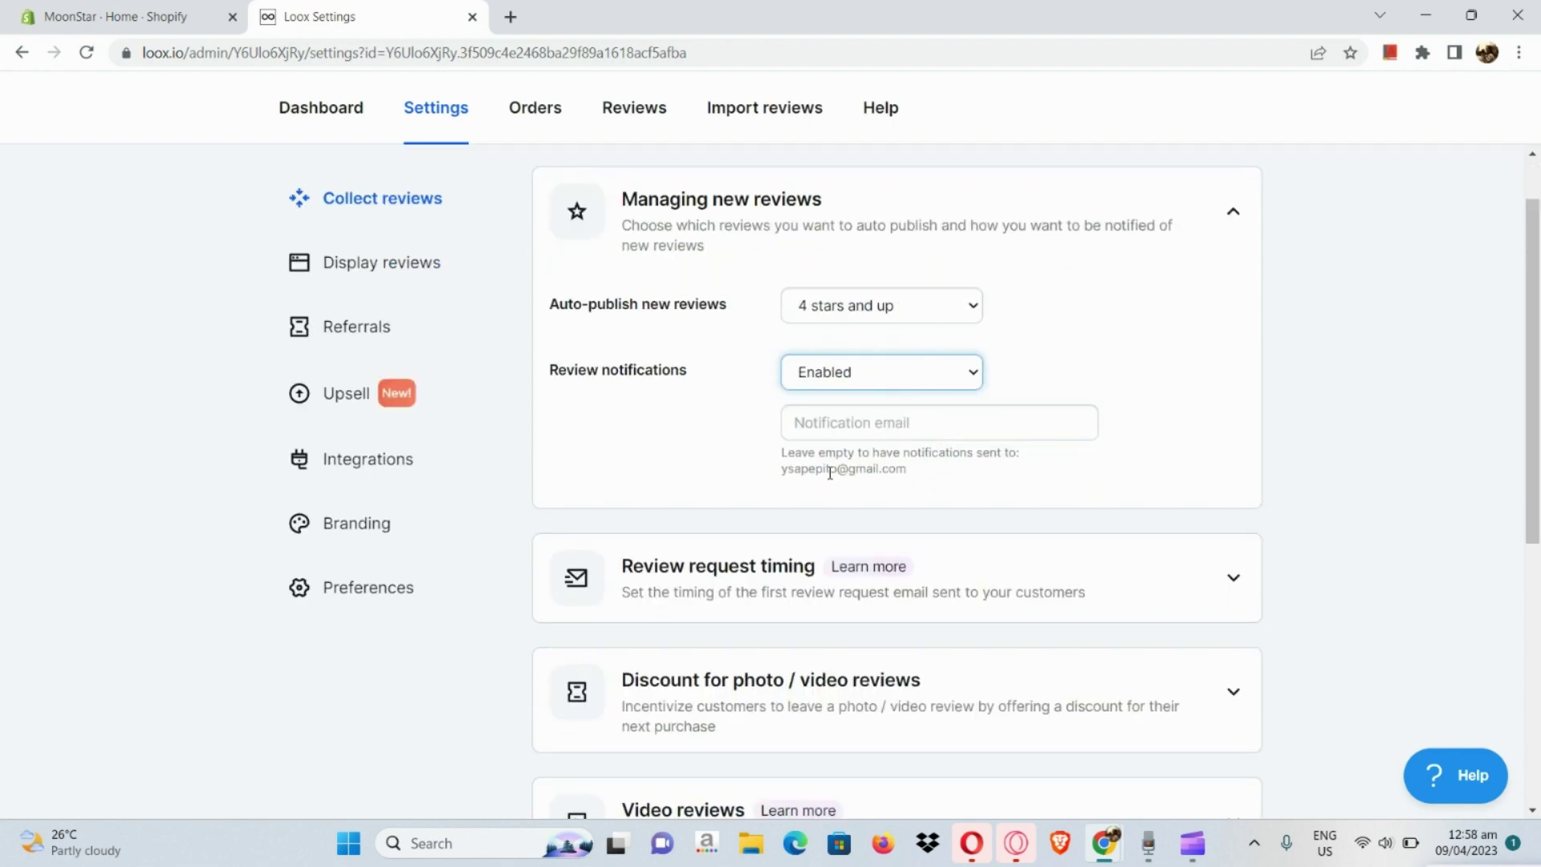
Expand Review request timing and check the email delay and the trigger event options.
scroll(929, 458, "down", 4)
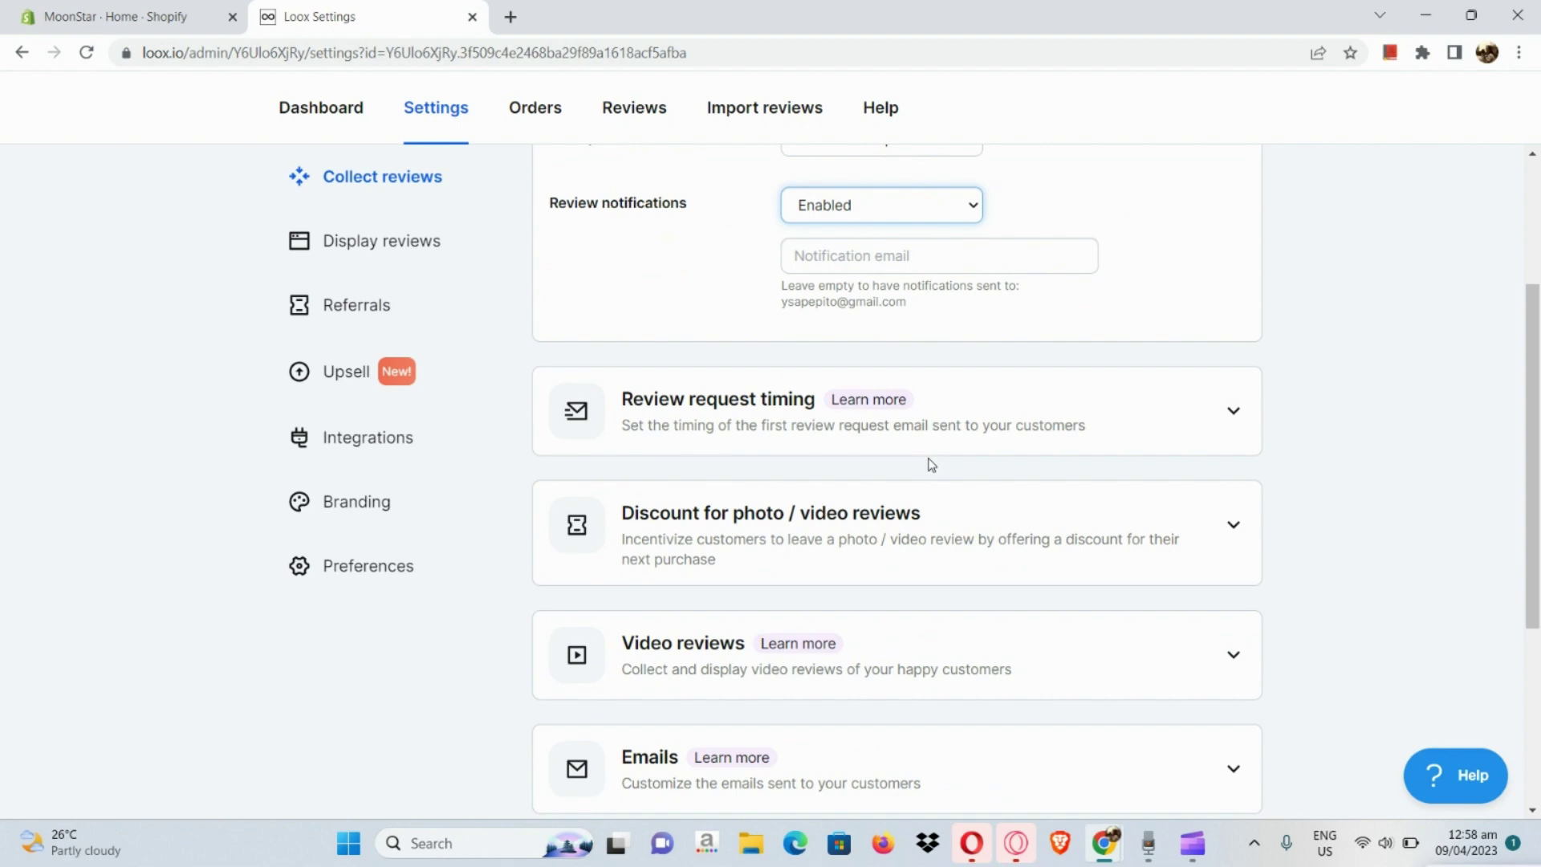
scroll(926, 462, "down", 1)
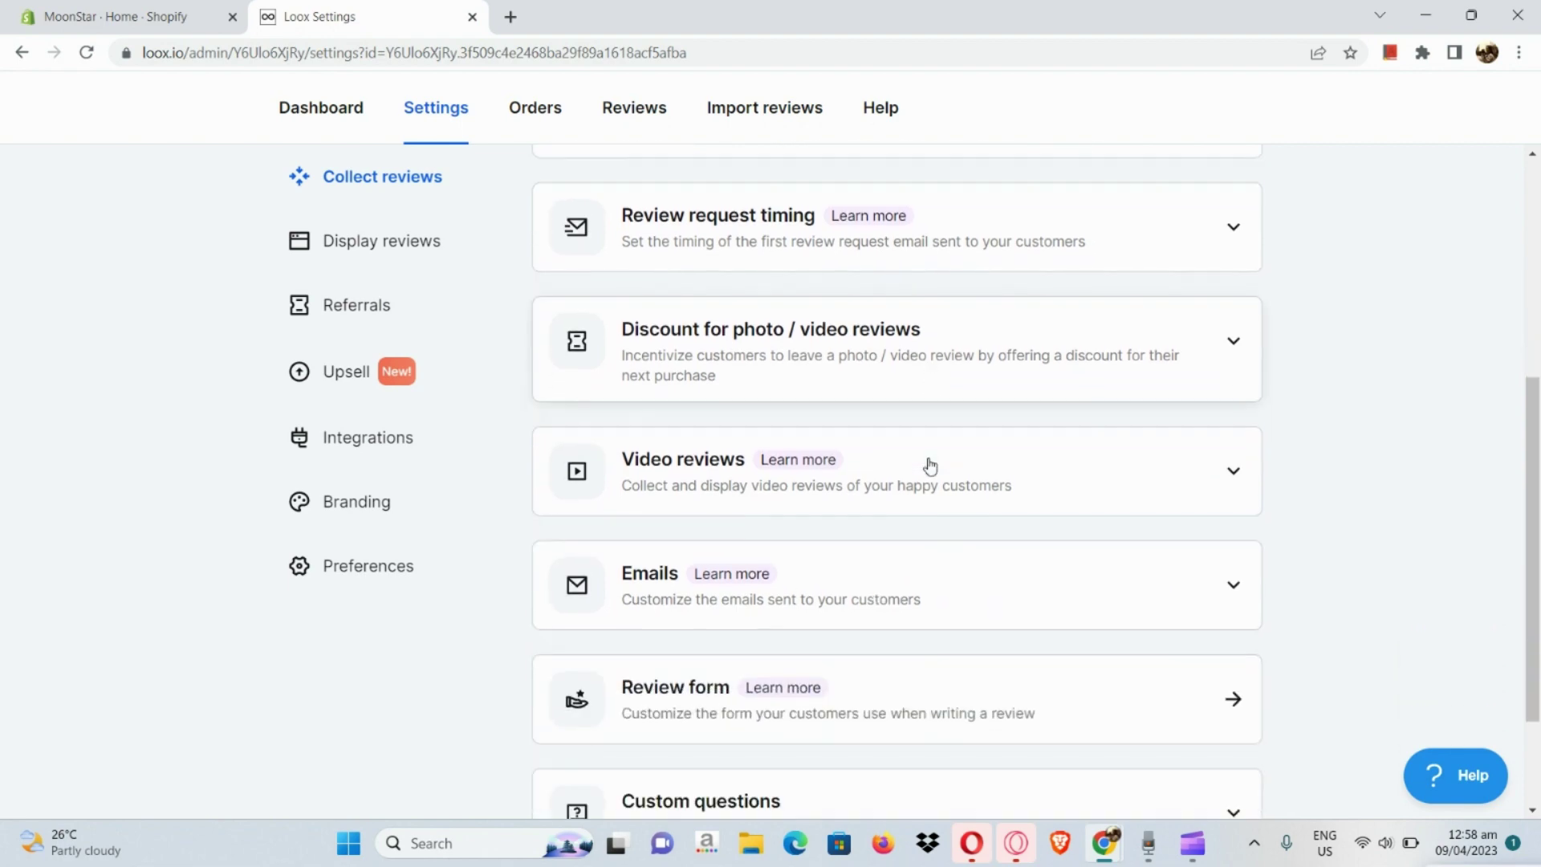
key("ctrl+plus")
key("ctrl+plus")
key("ctrl+plus")
key("ctrl+minus")
key("ctrl+minus")
key("ctrl+minus")
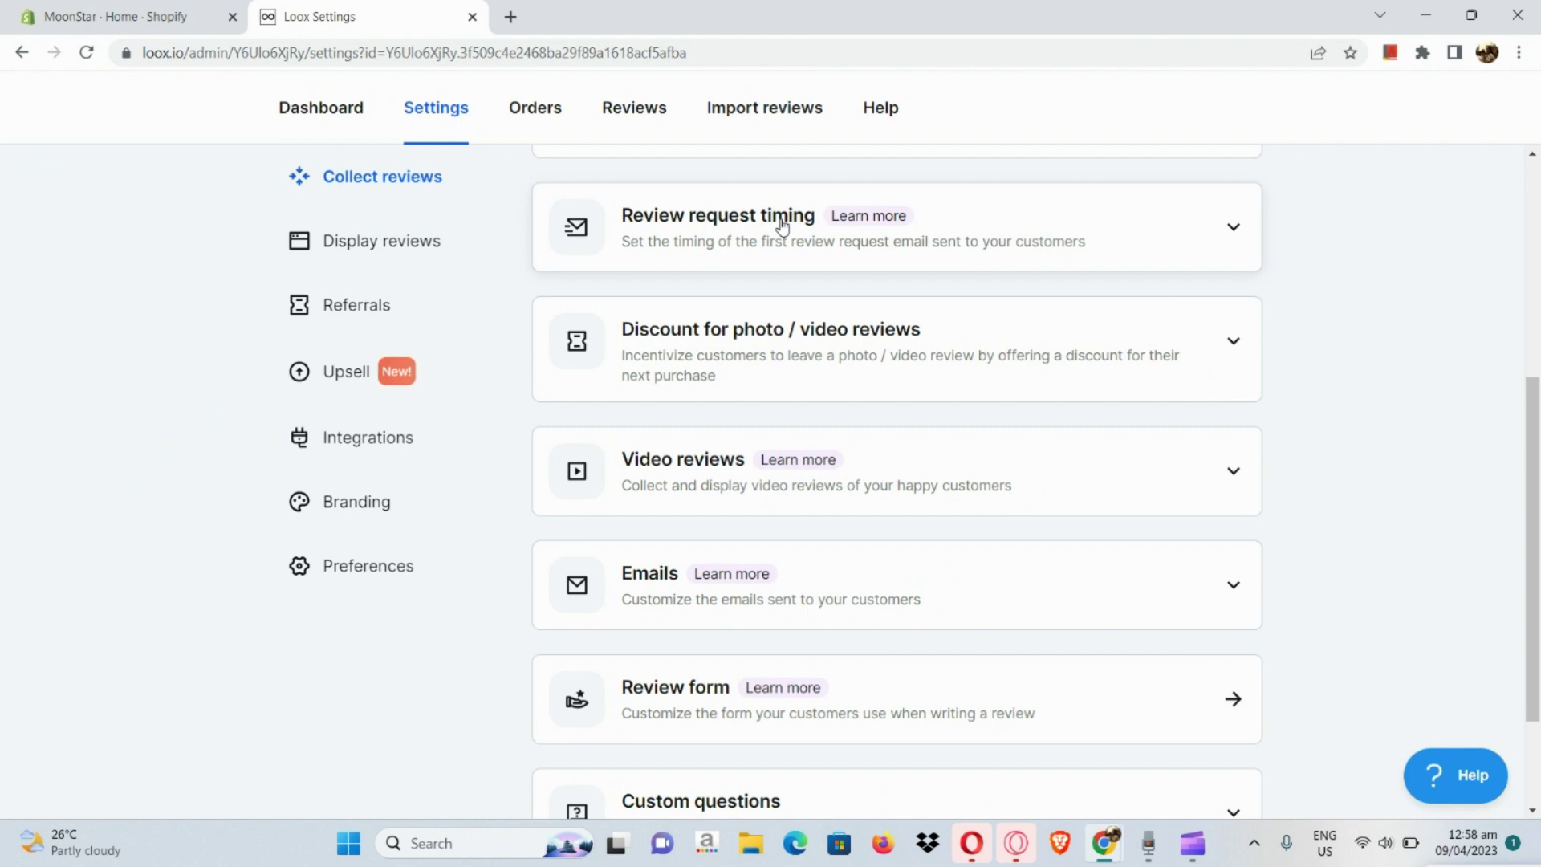
left_click(782, 225)
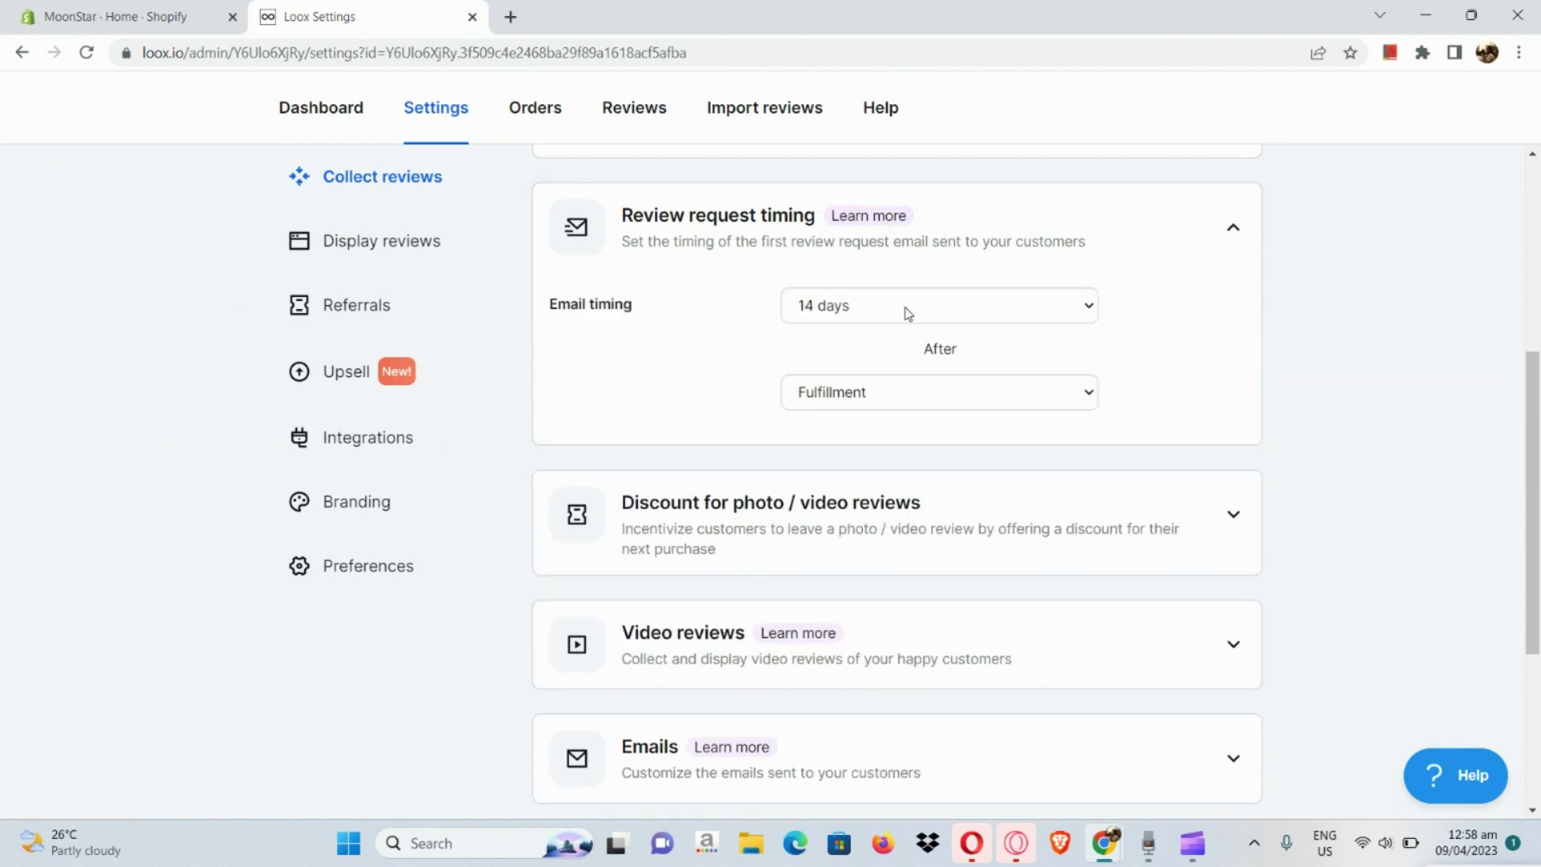
left_click(907, 314)
left_click(907, 314)
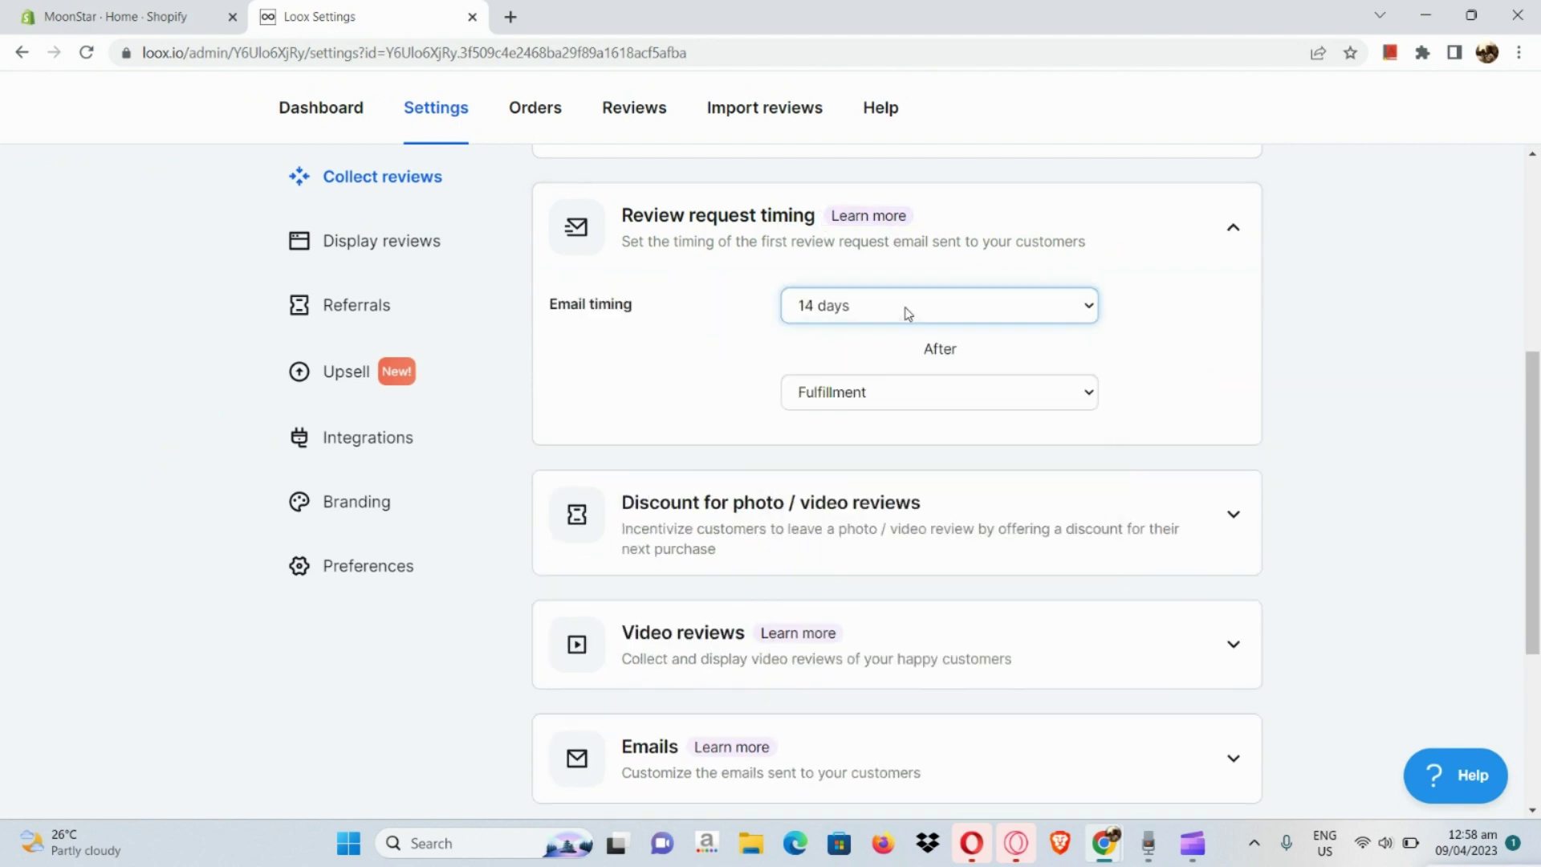
left_click(914, 404)
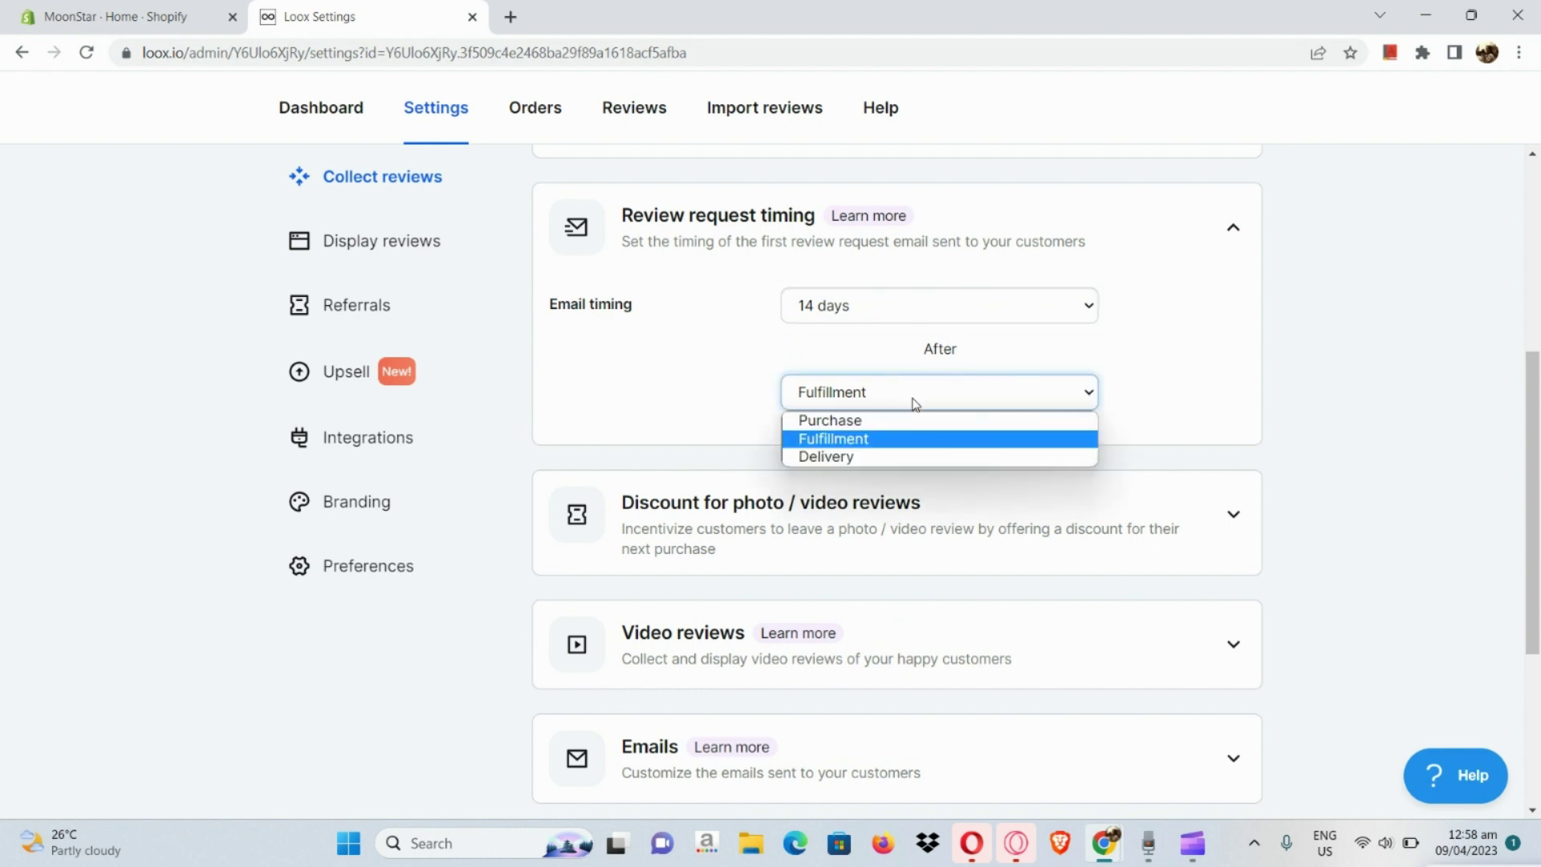
left_click(915, 404)
Expand Discount for photo / video reviews and check the available discount types.
scroll(915, 403, "down", 1)
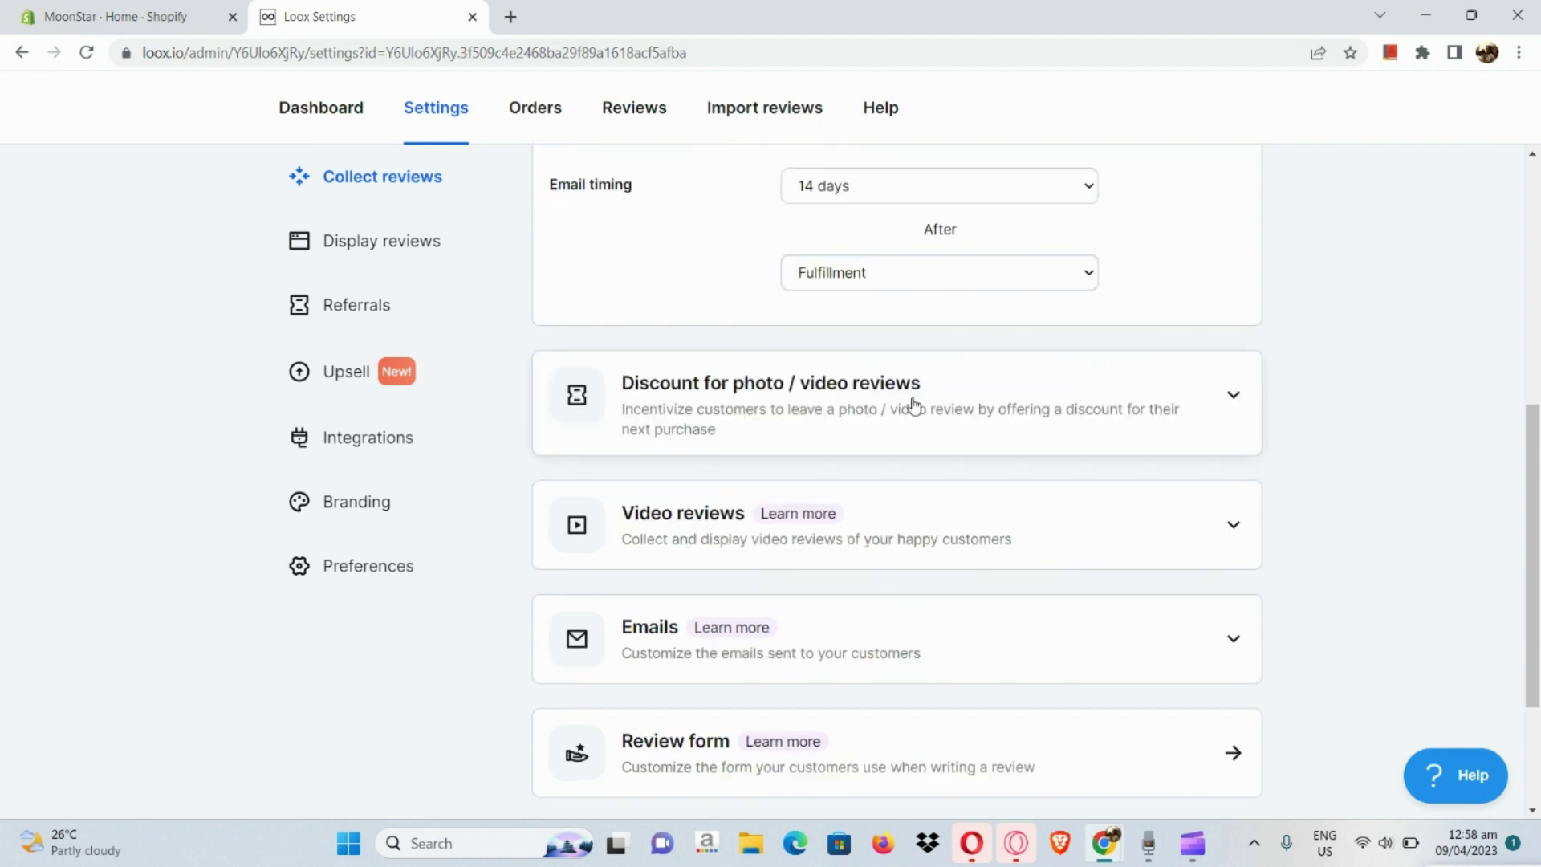
left_click(915, 404)
scroll(914, 404, "down", 1)
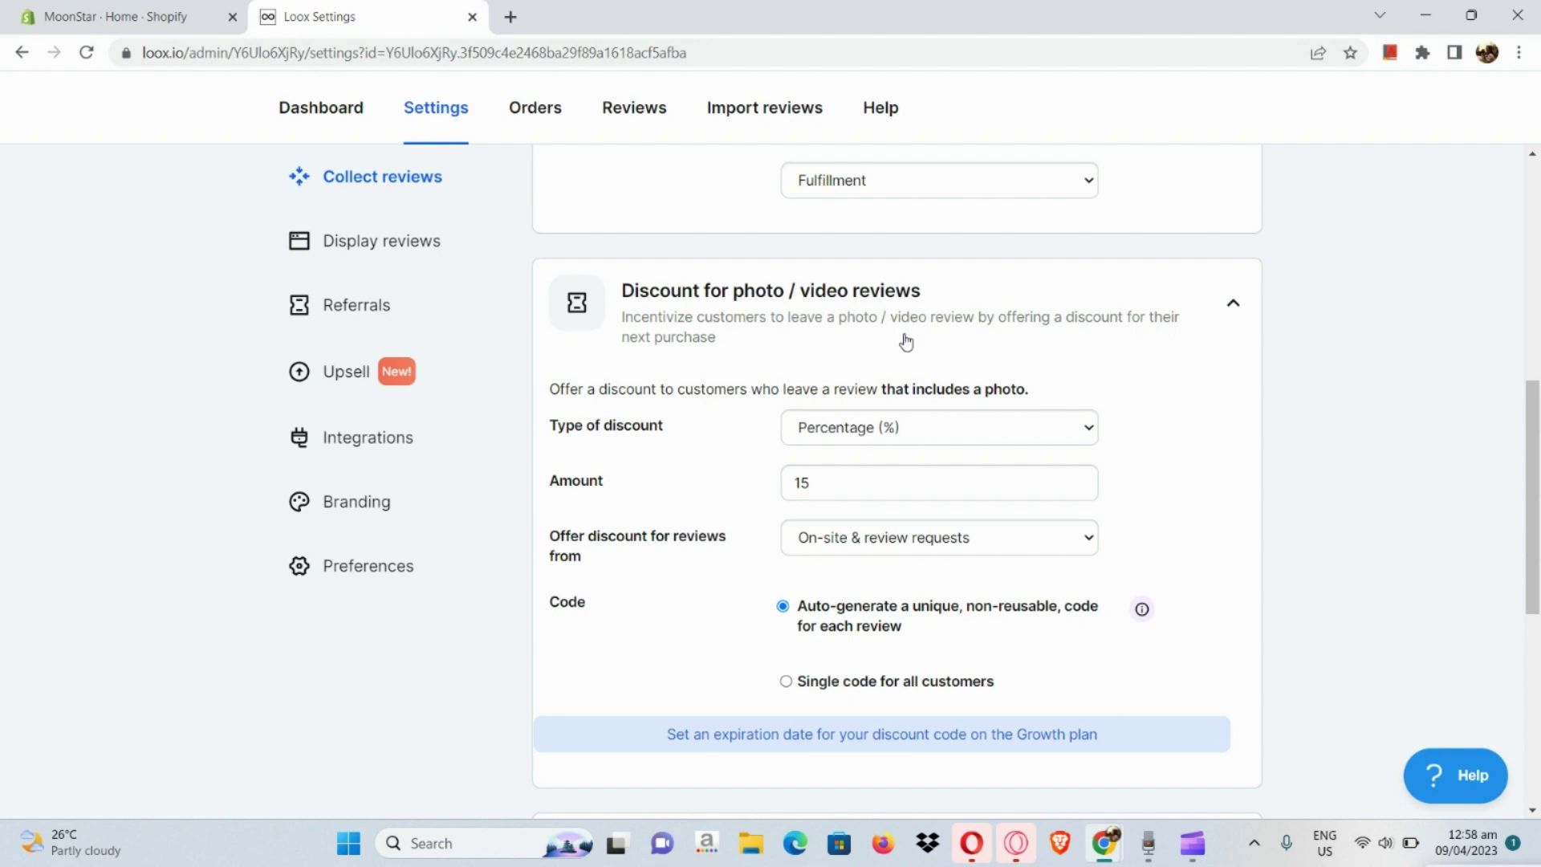
scroll(906, 342, "down", 1)
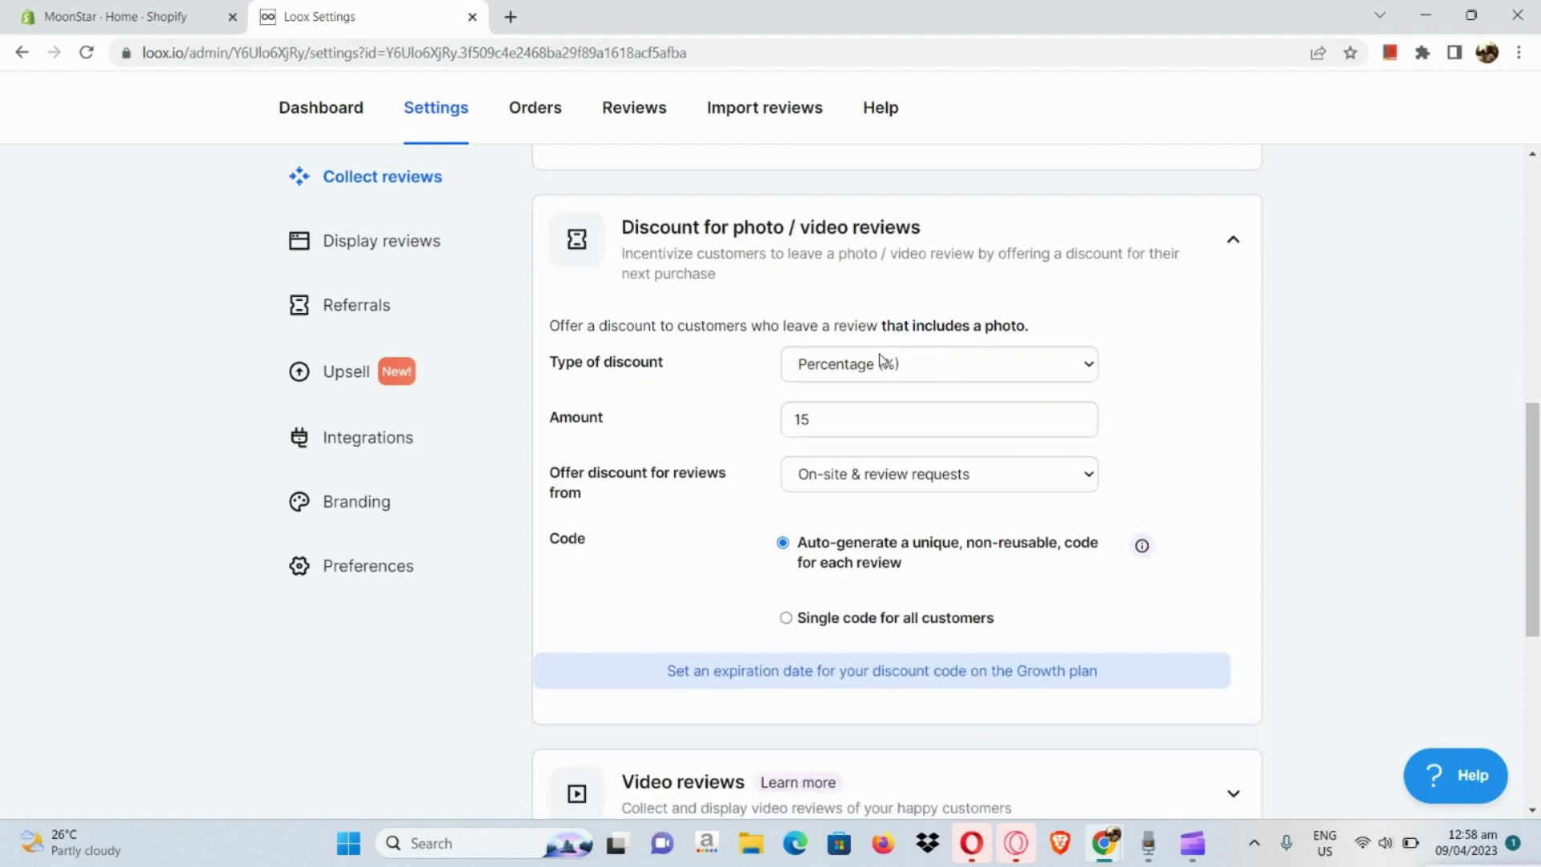
left_click(876, 370)
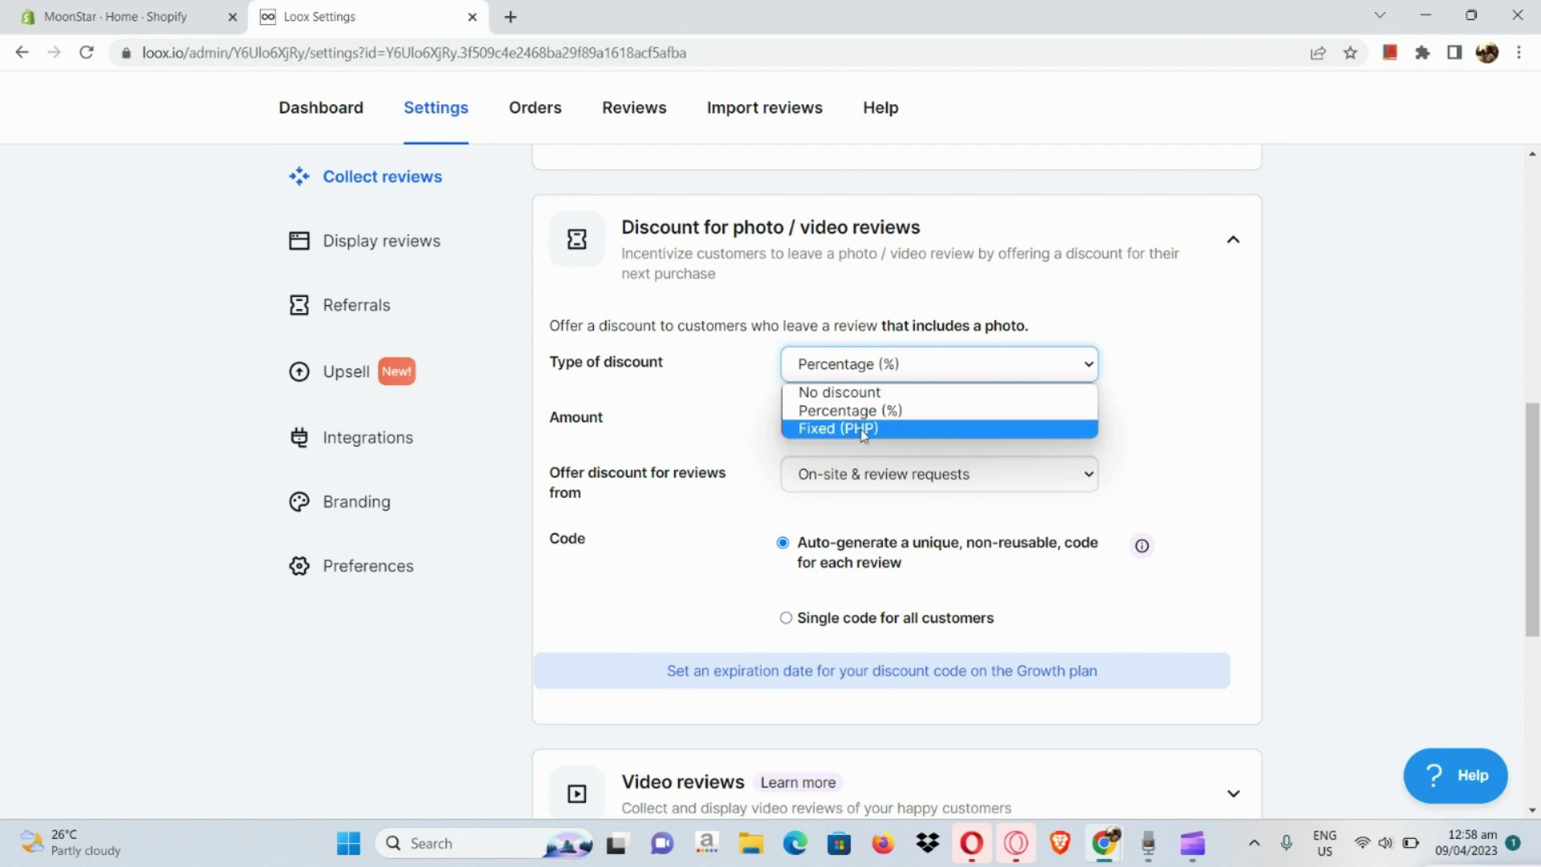
left_click(719, 457)
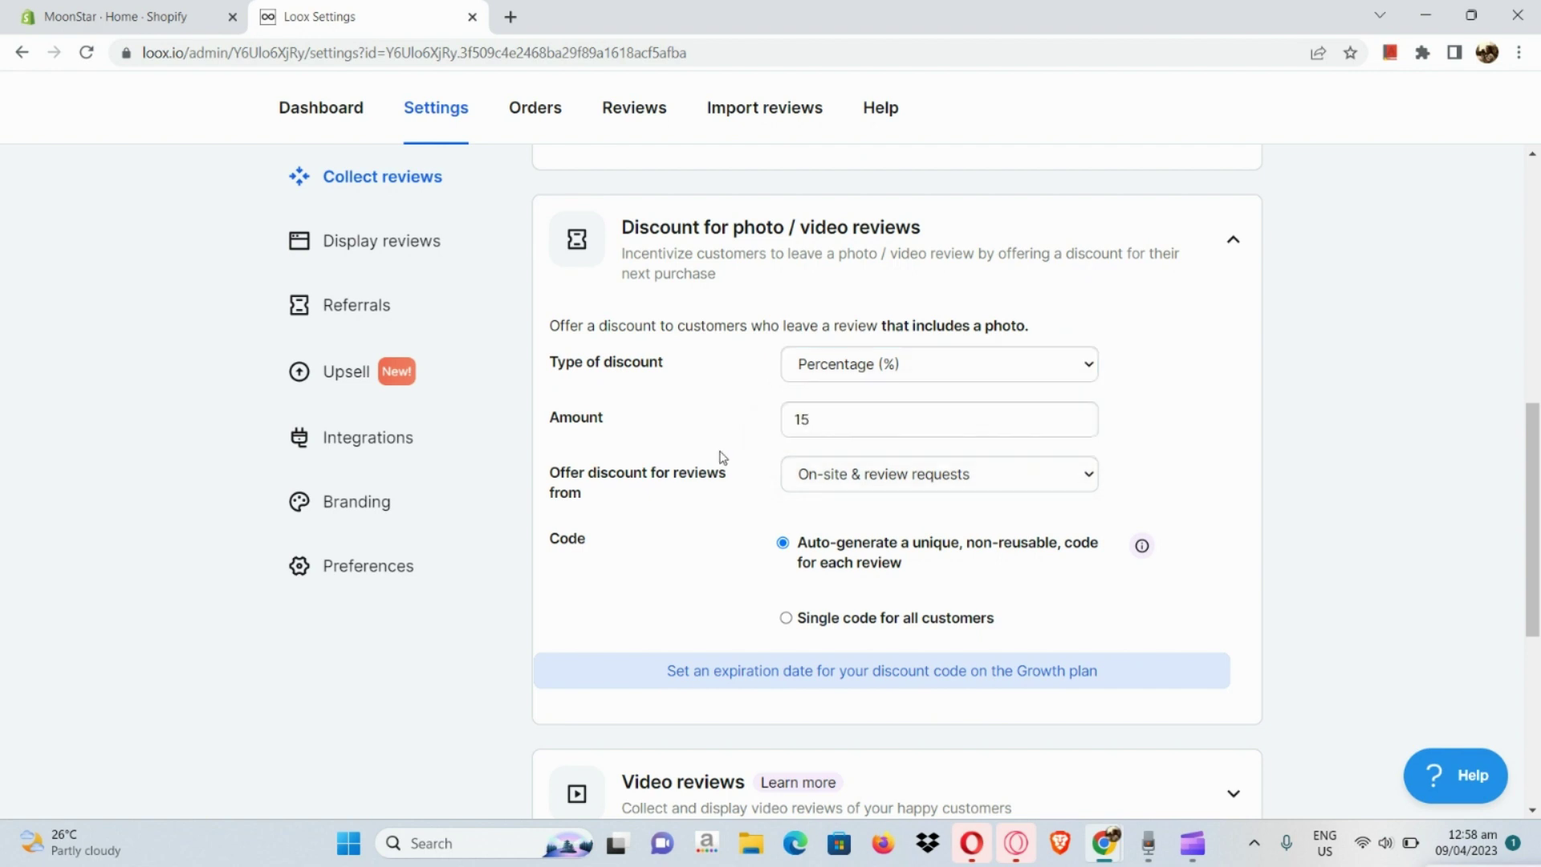
Set the photo / video review discount type to Fixed (PHP) with an amount of 20.
left_click(894, 421)
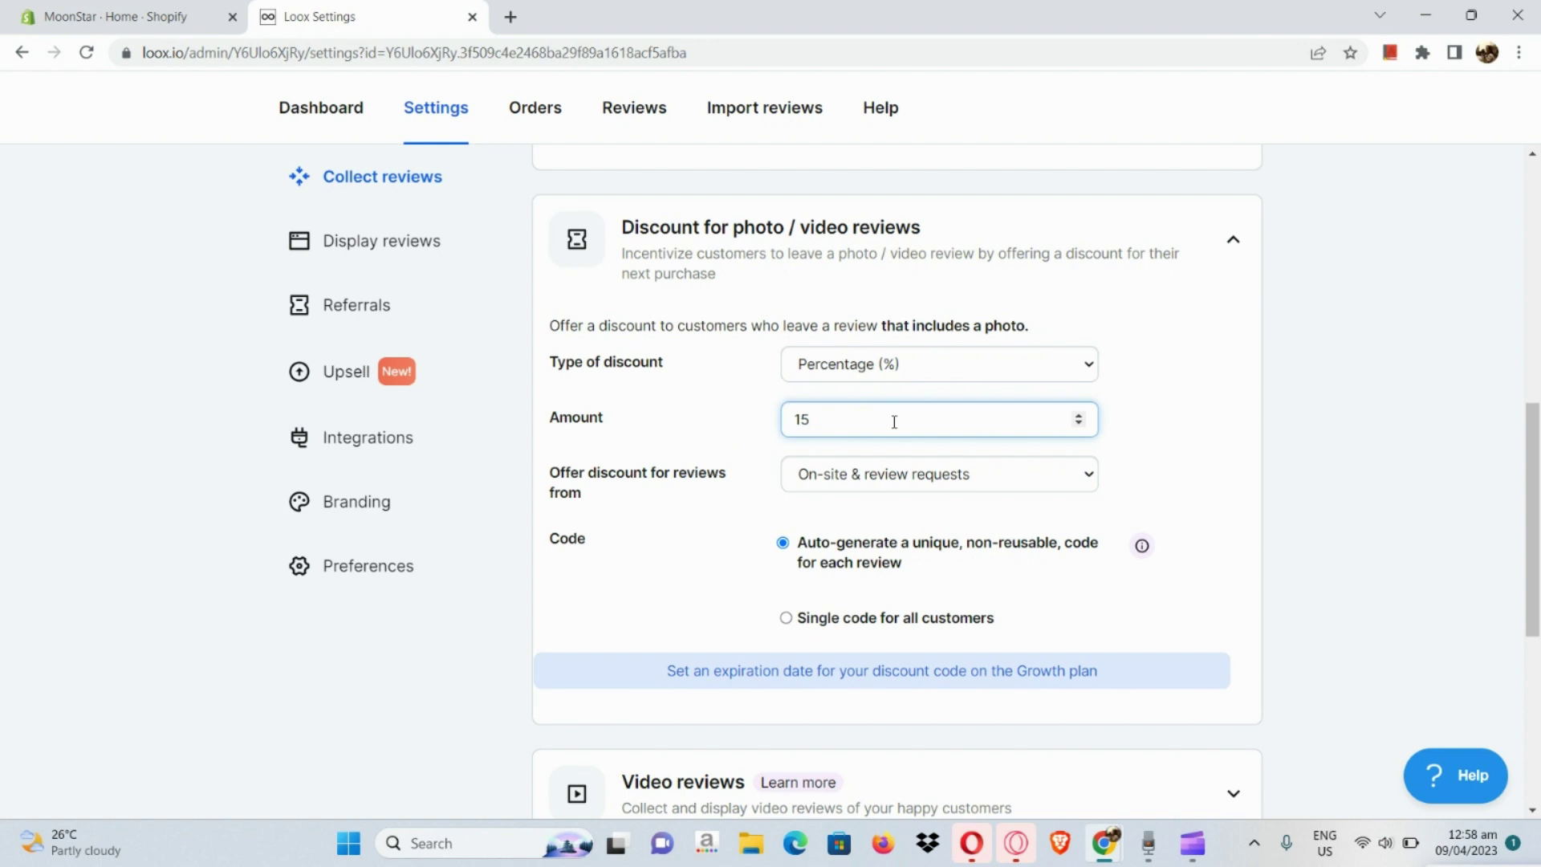
left_click(914, 384)
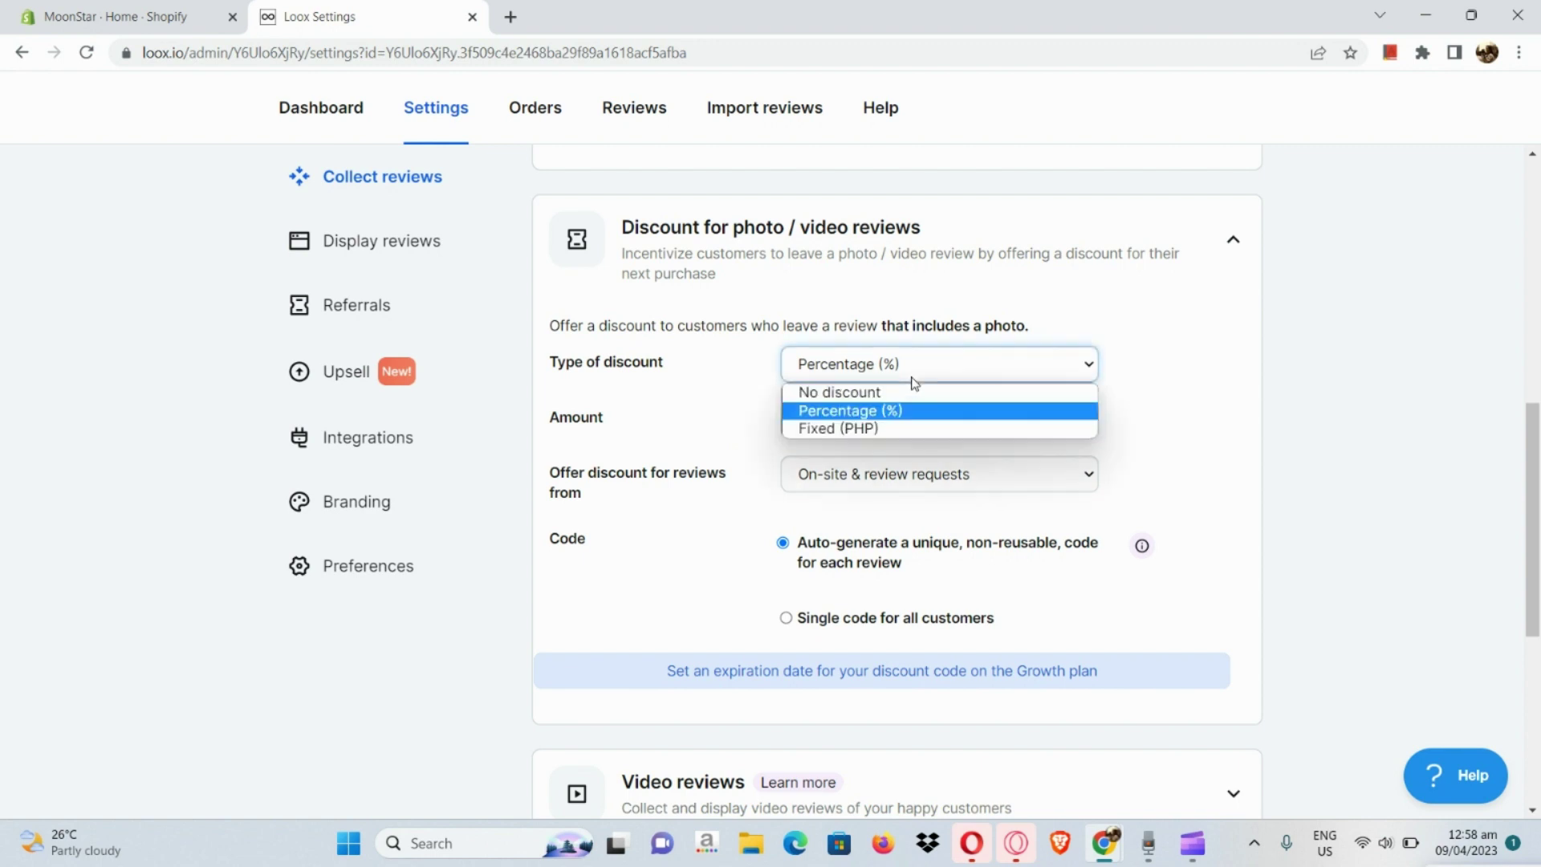
left_click(894, 428)
double_click(895, 426)
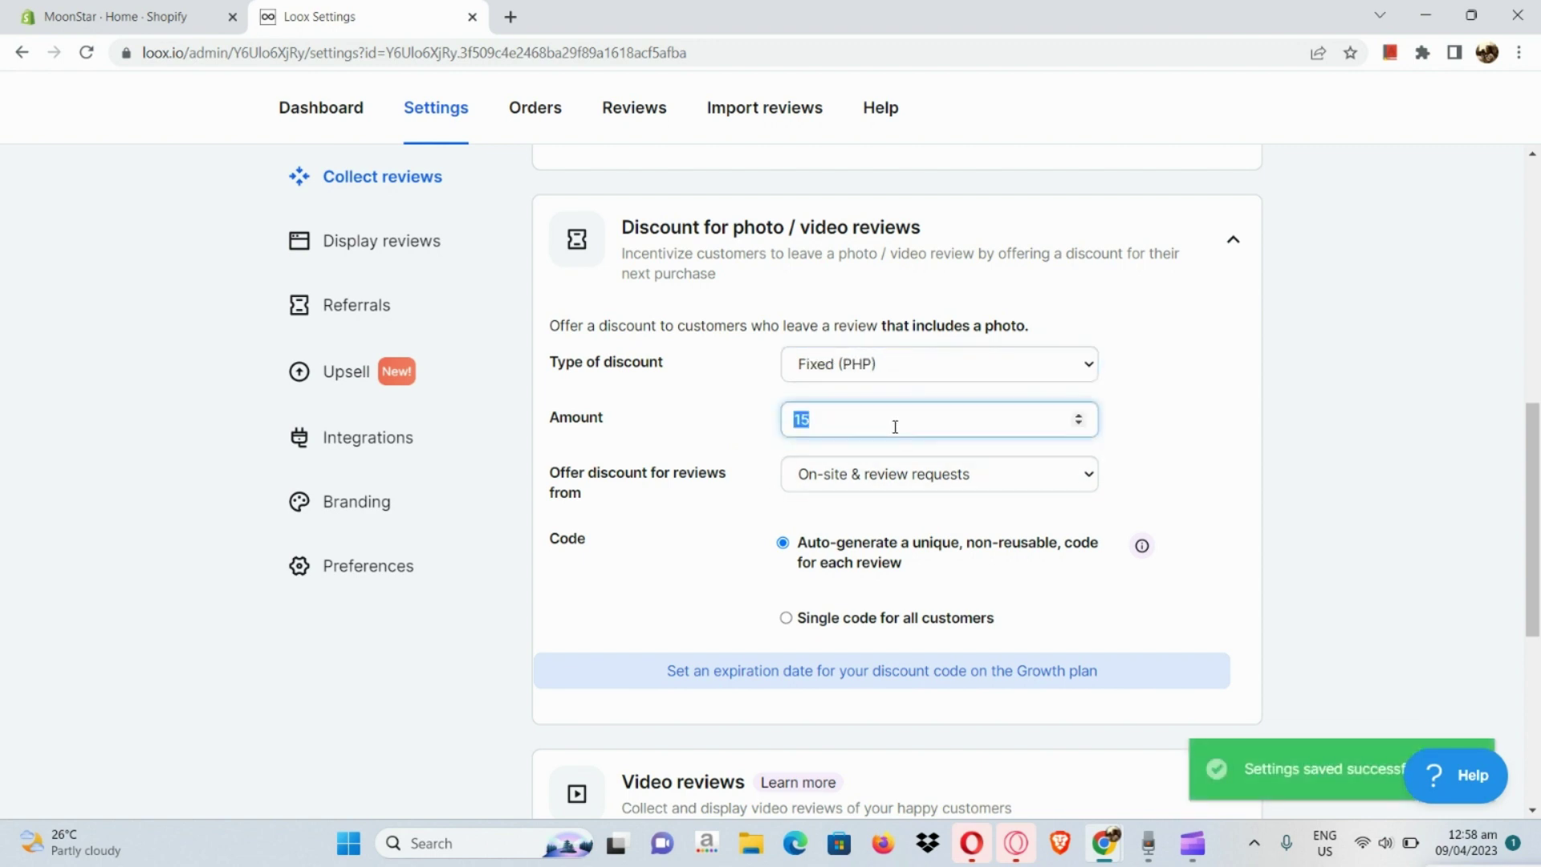
type("20")
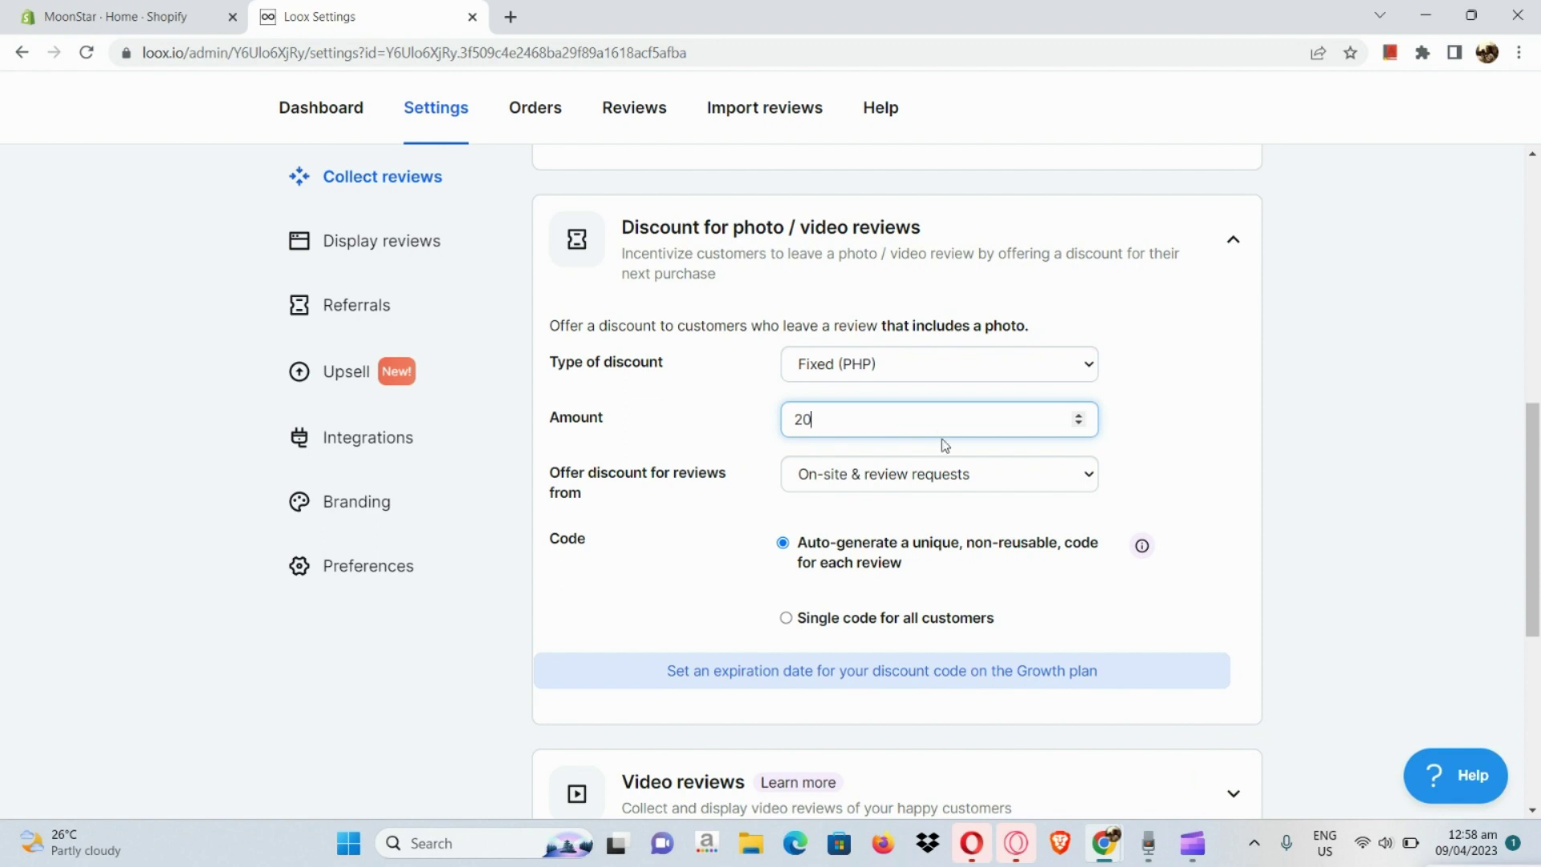
Check the source options under Offer discount for reviews from and the discount code options.
left_click(963, 473)
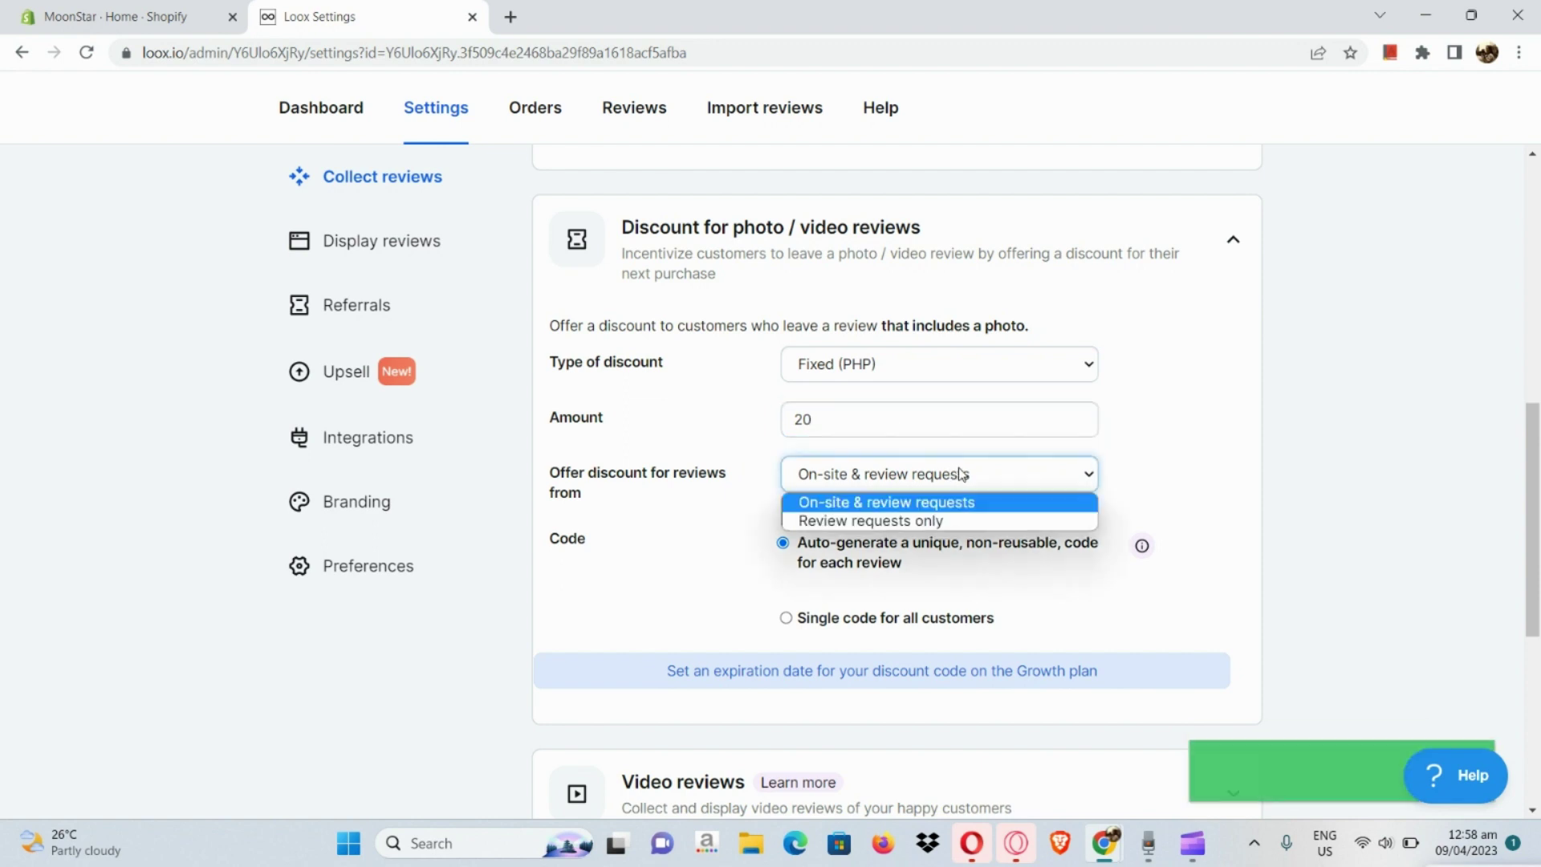
left_click(962, 473)
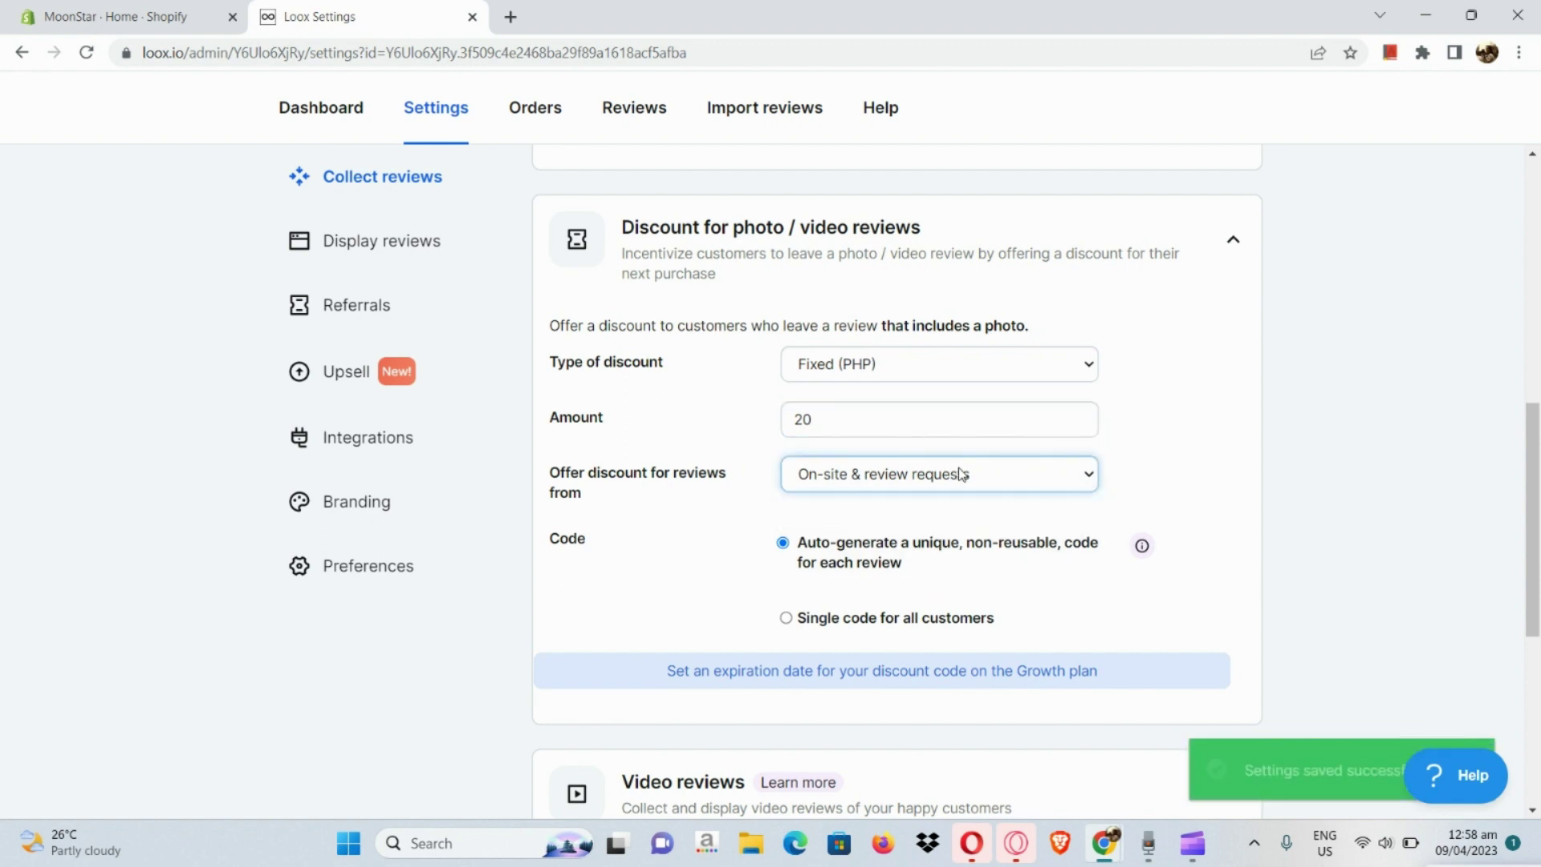
scroll(961, 474, "down", 1)
scroll(960, 473, "down", 1)
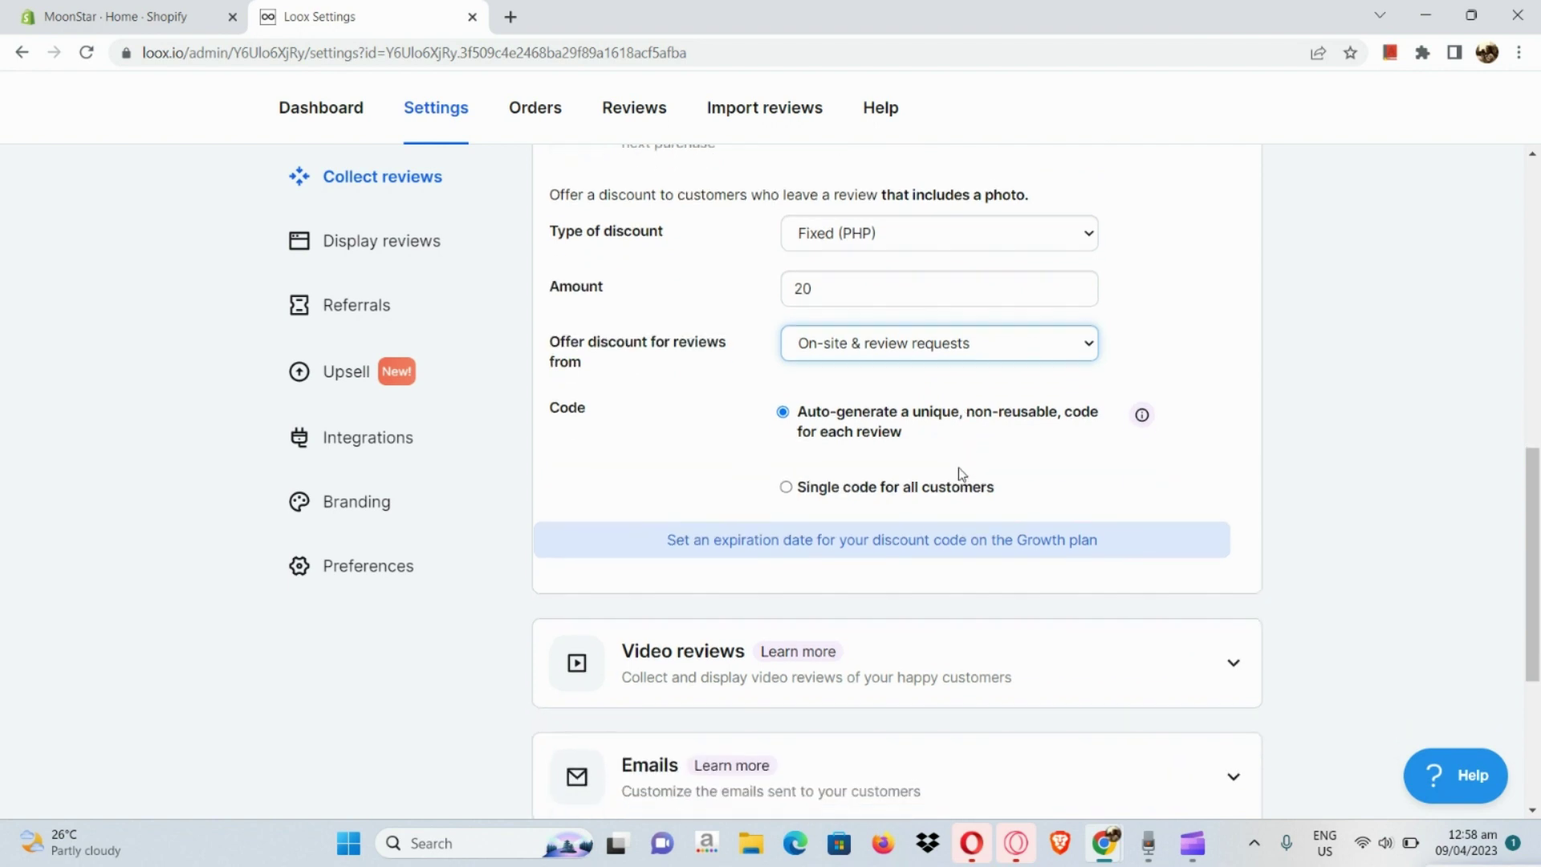
Expand Video reviews and check what is needed to collect them.
scroll(959, 473, "down", 2)
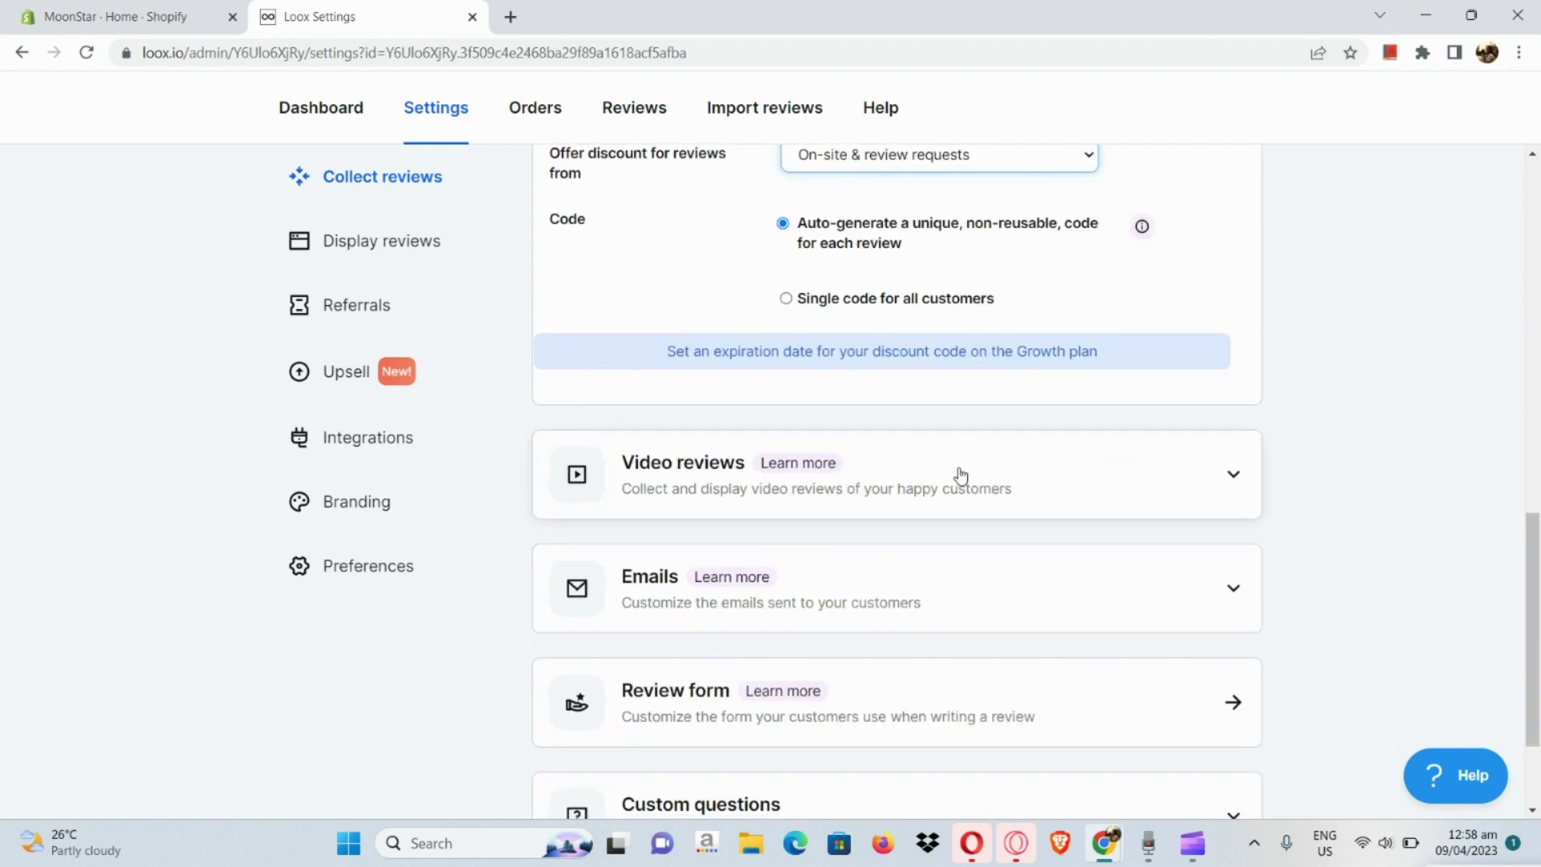
left_click(960, 474)
scroll(961, 474, "down", 1)
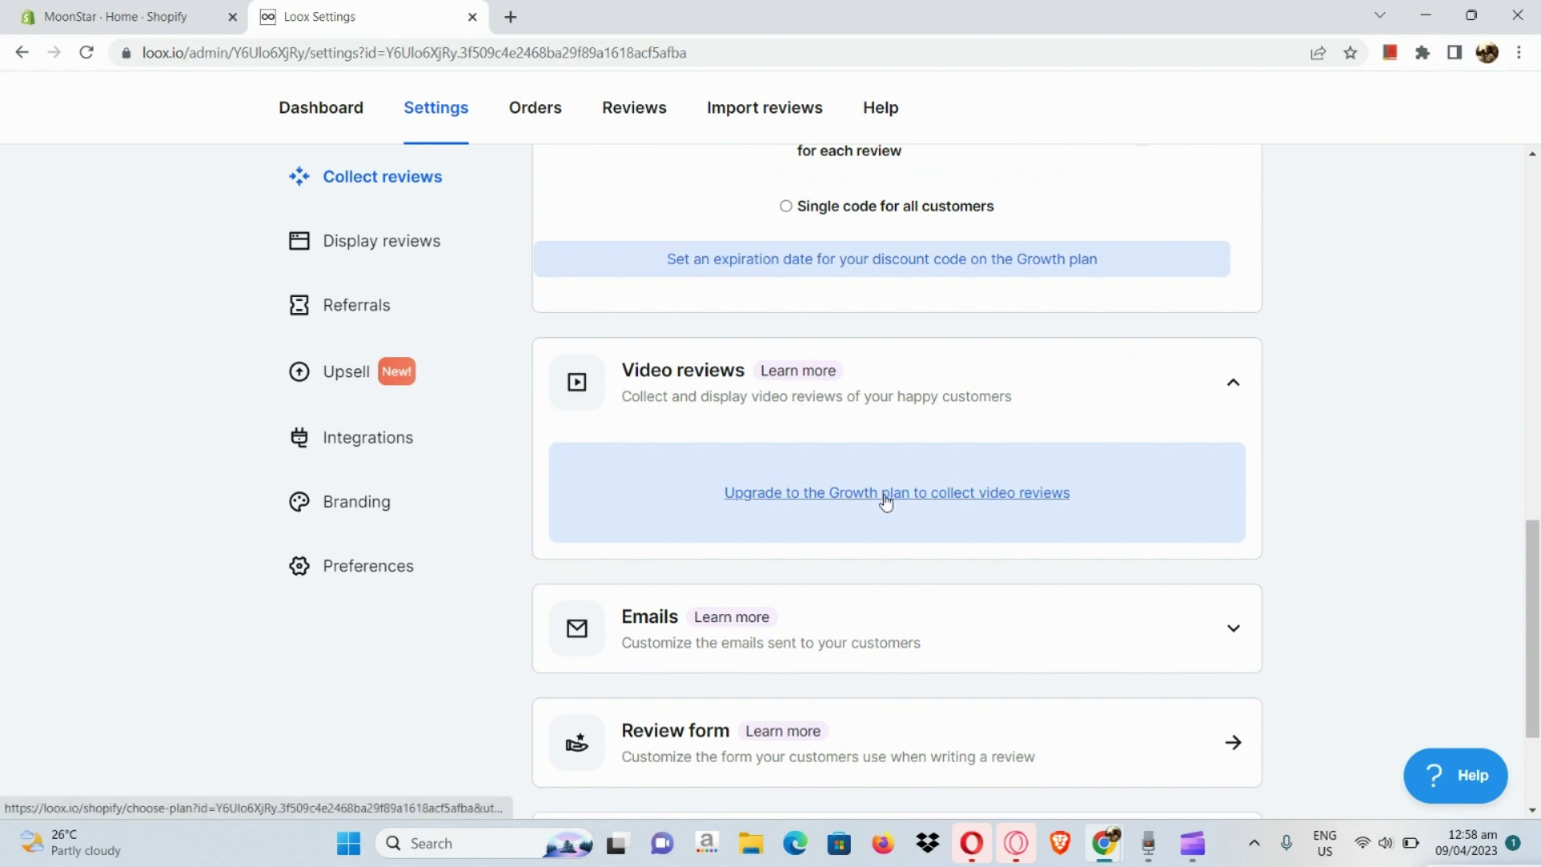
Expand Emails and look through the customer email types, from Review request to Reply to review.
scroll(883, 502, "down", 2)
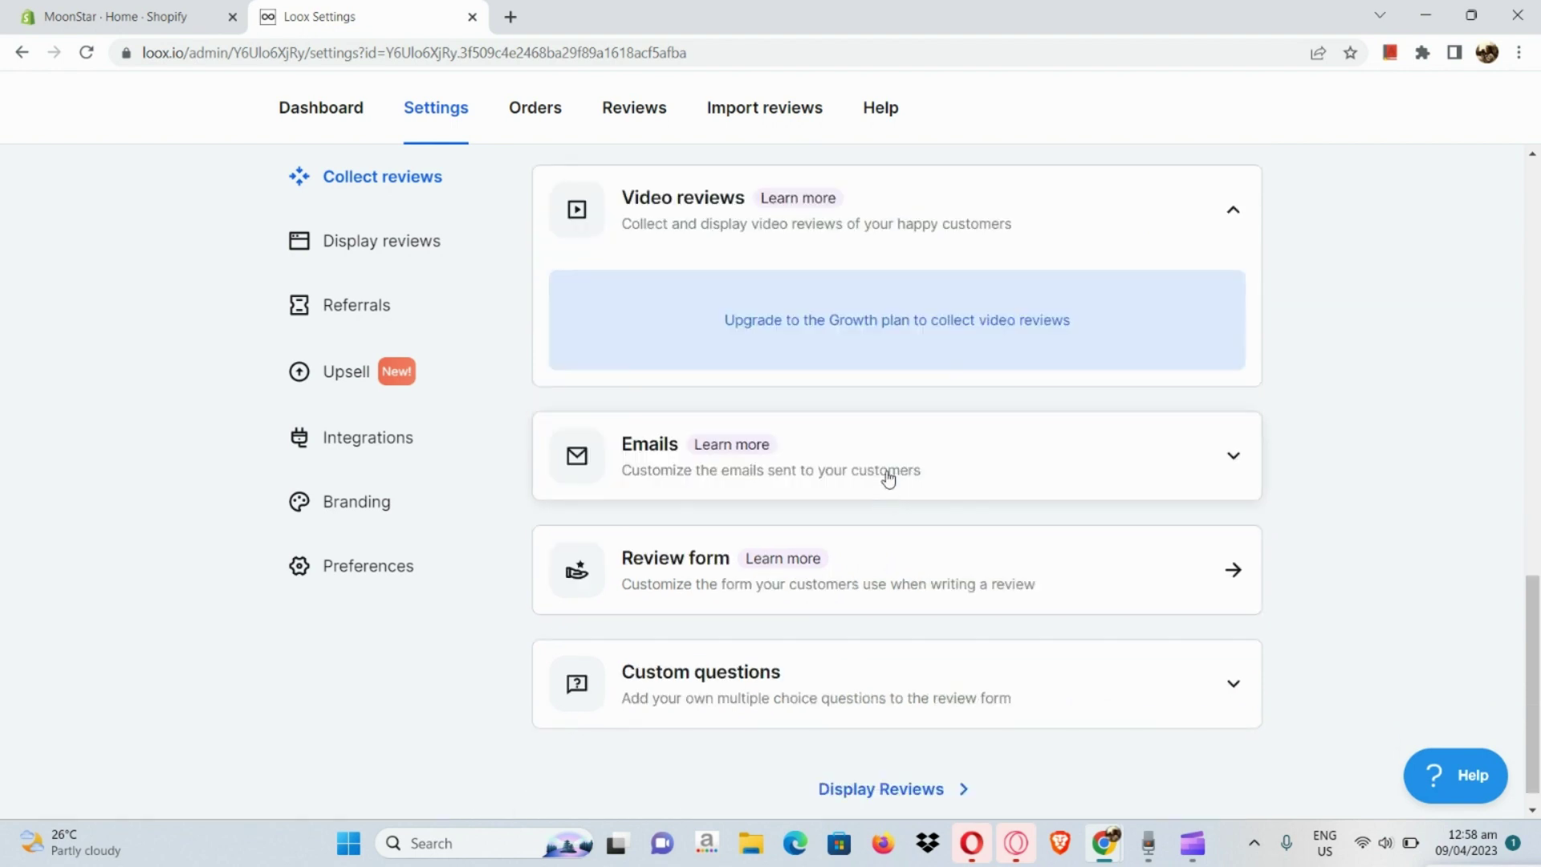
left_click(887, 479)
scroll(888, 479, "down", 2)
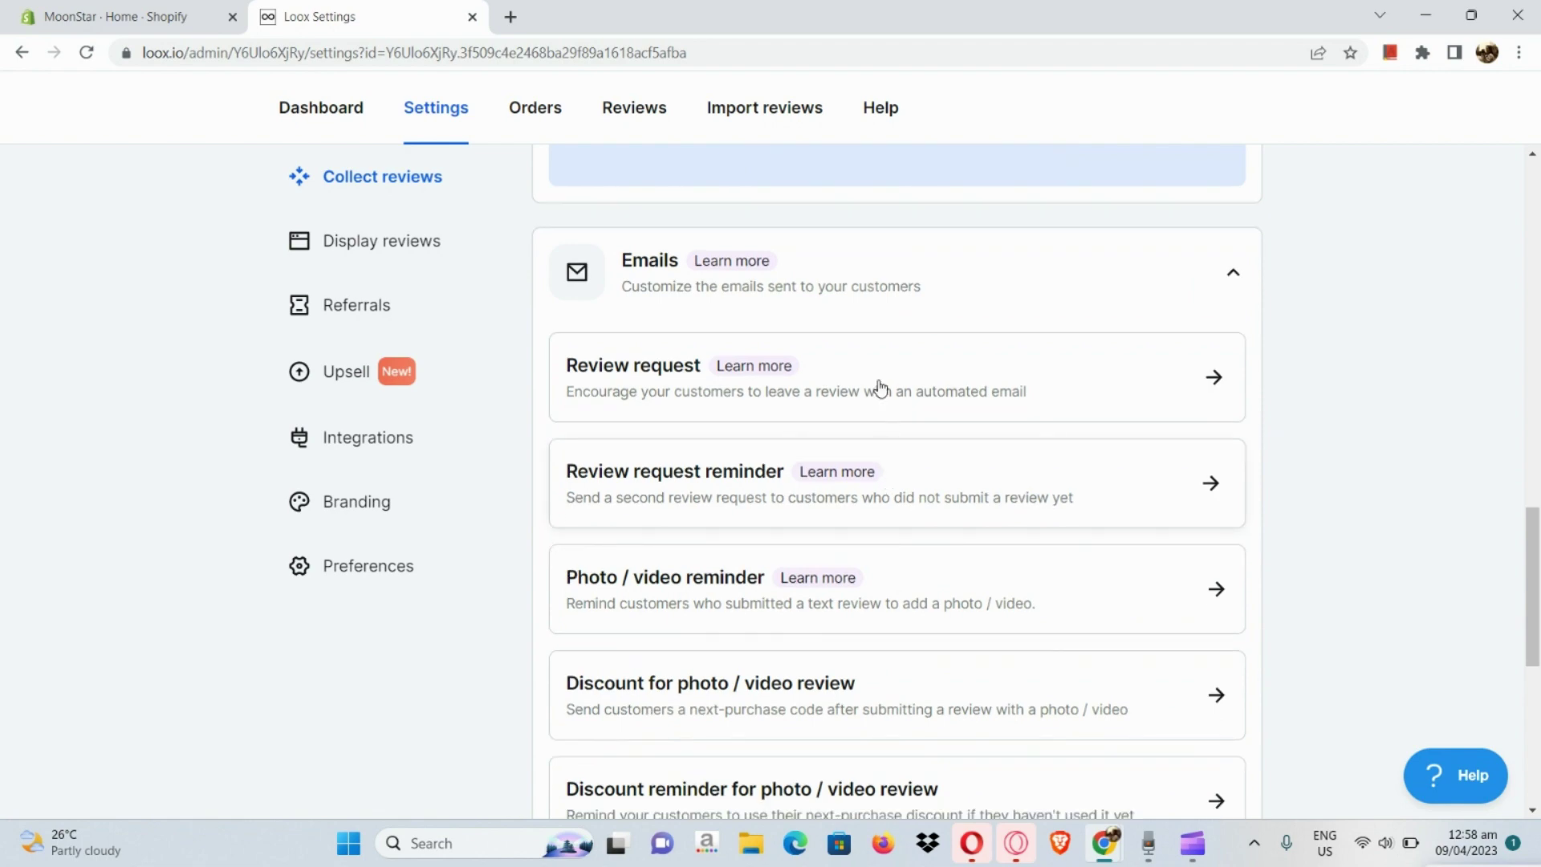
scroll(931, 381, "down", 2)
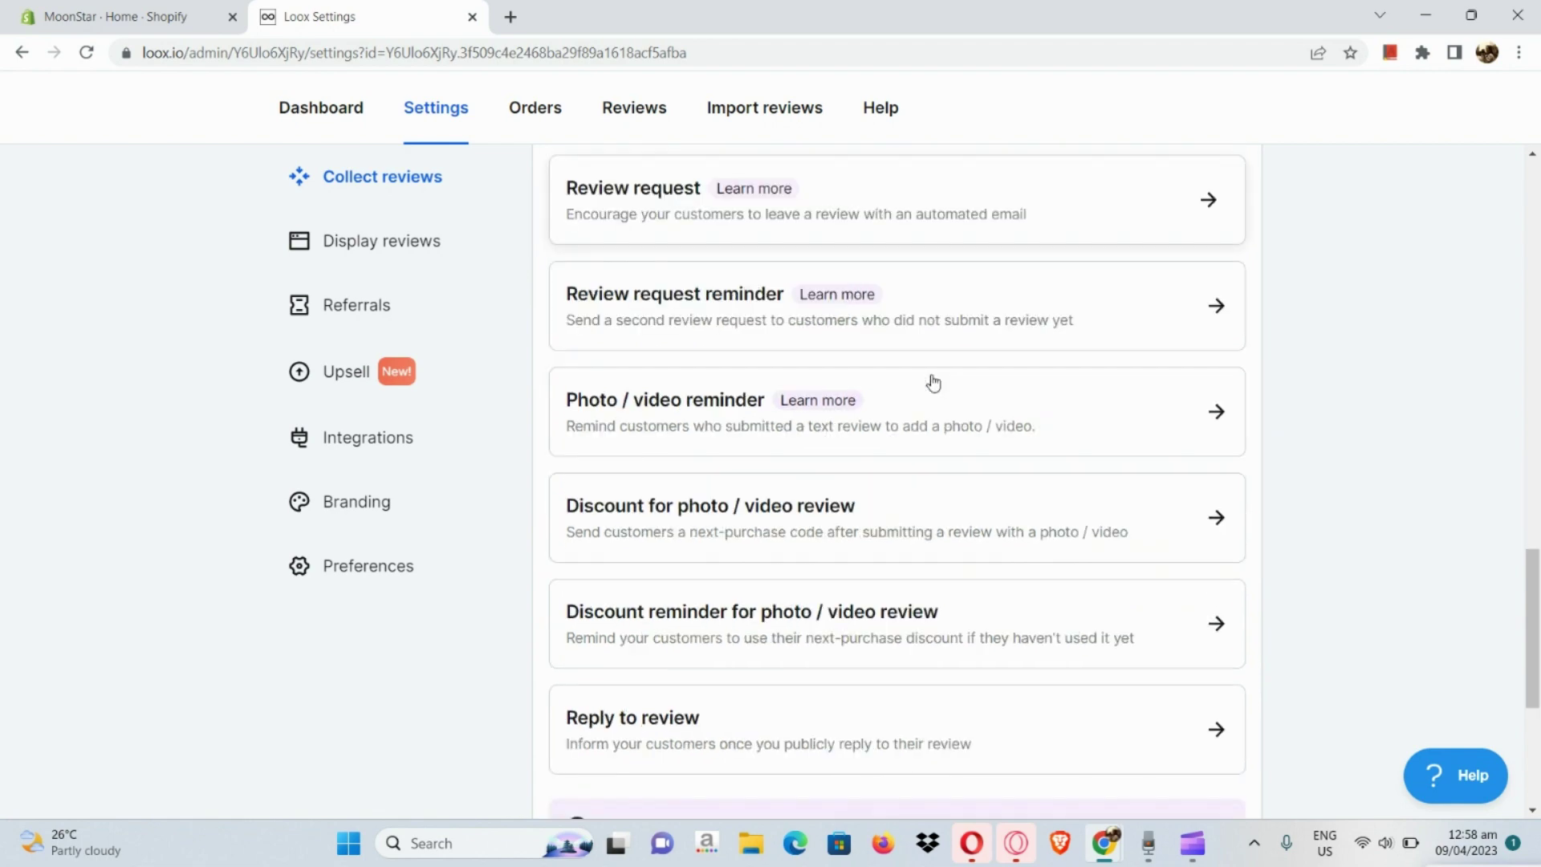
scroll(860, 459, "down", 2)
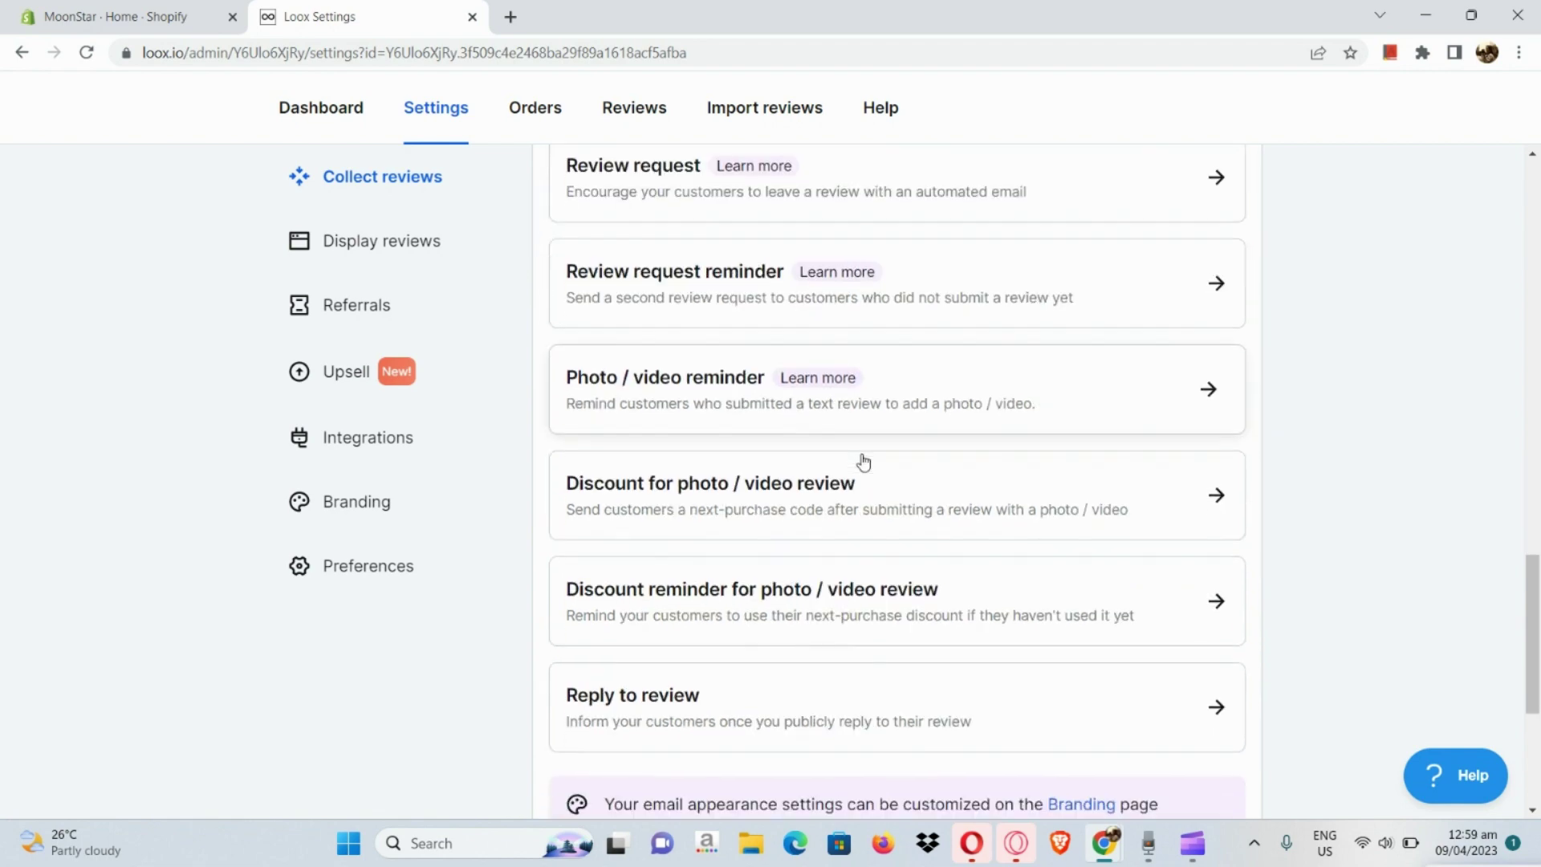
scroll(864, 461, "down", 2)
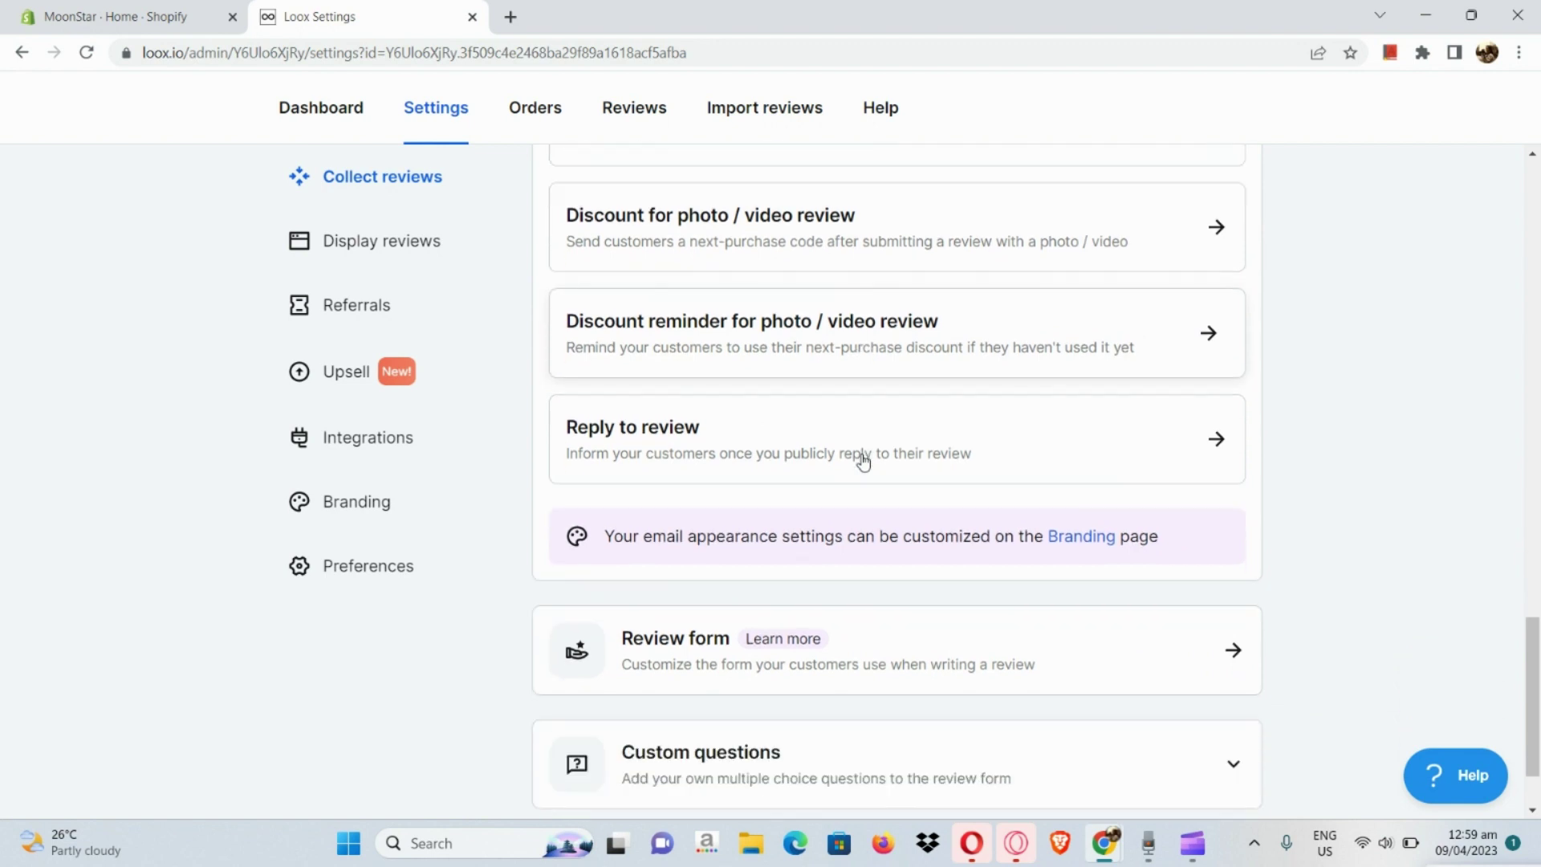
scroll(863, 460, "down", 1)
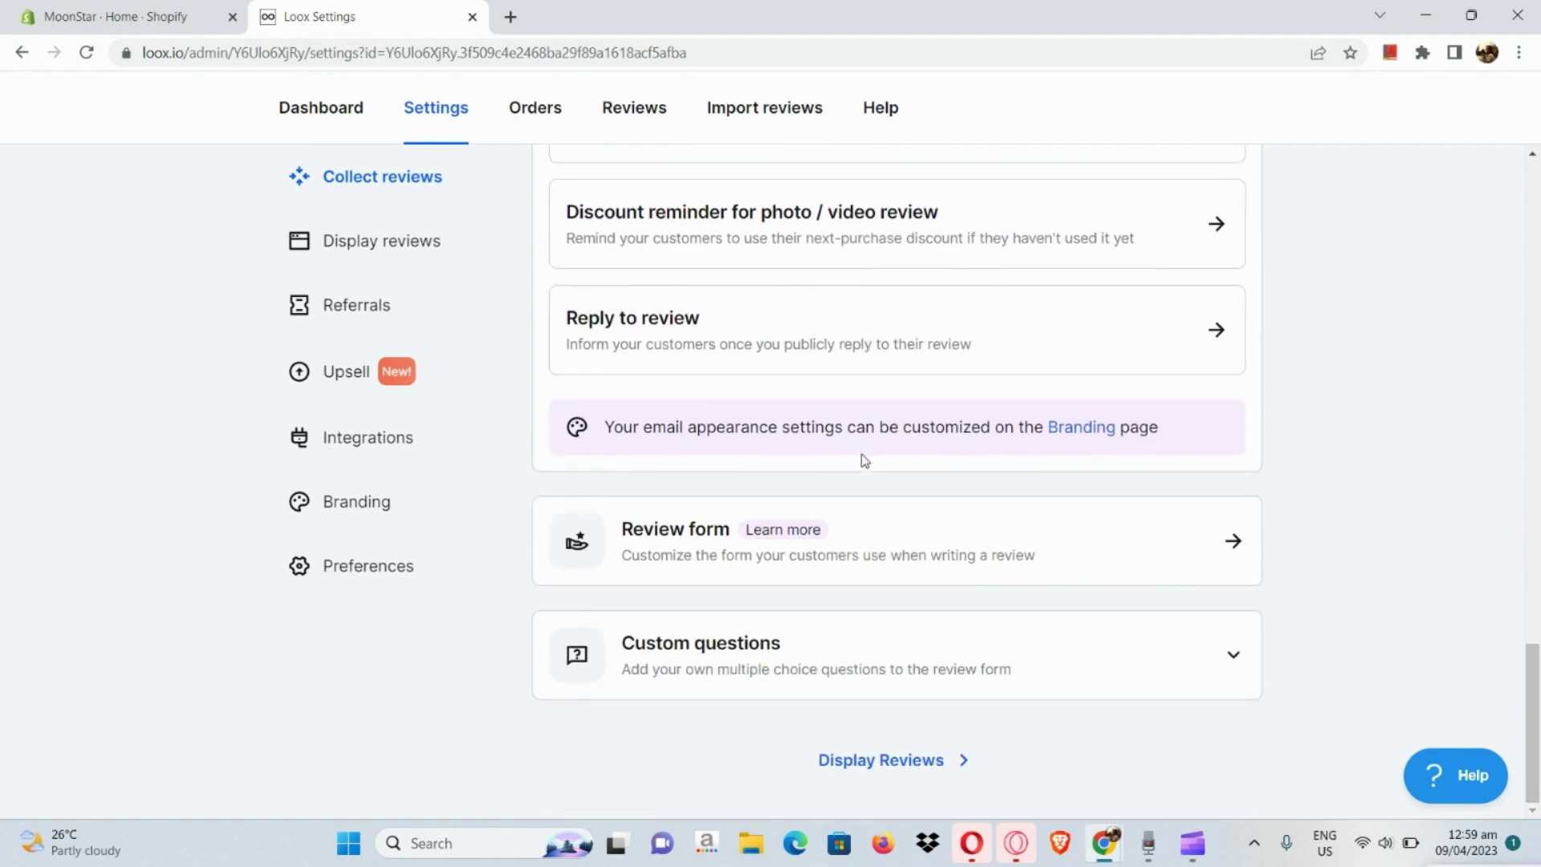
Open the Review form settings and check the theme color and the corner radius options.
left_click(943, 533)
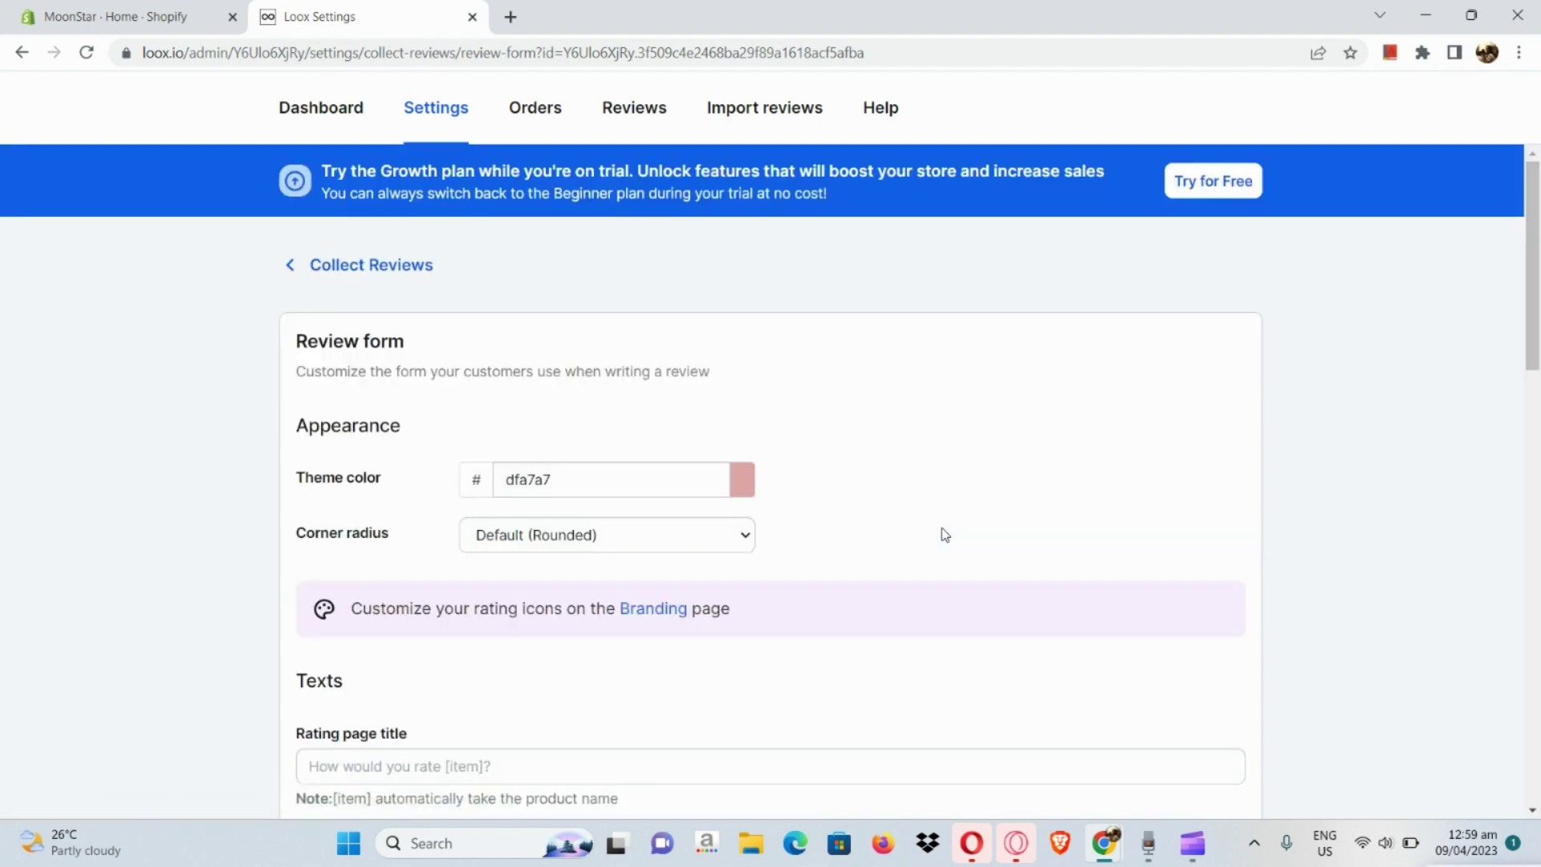
scroll(945, 535, "down", 1)
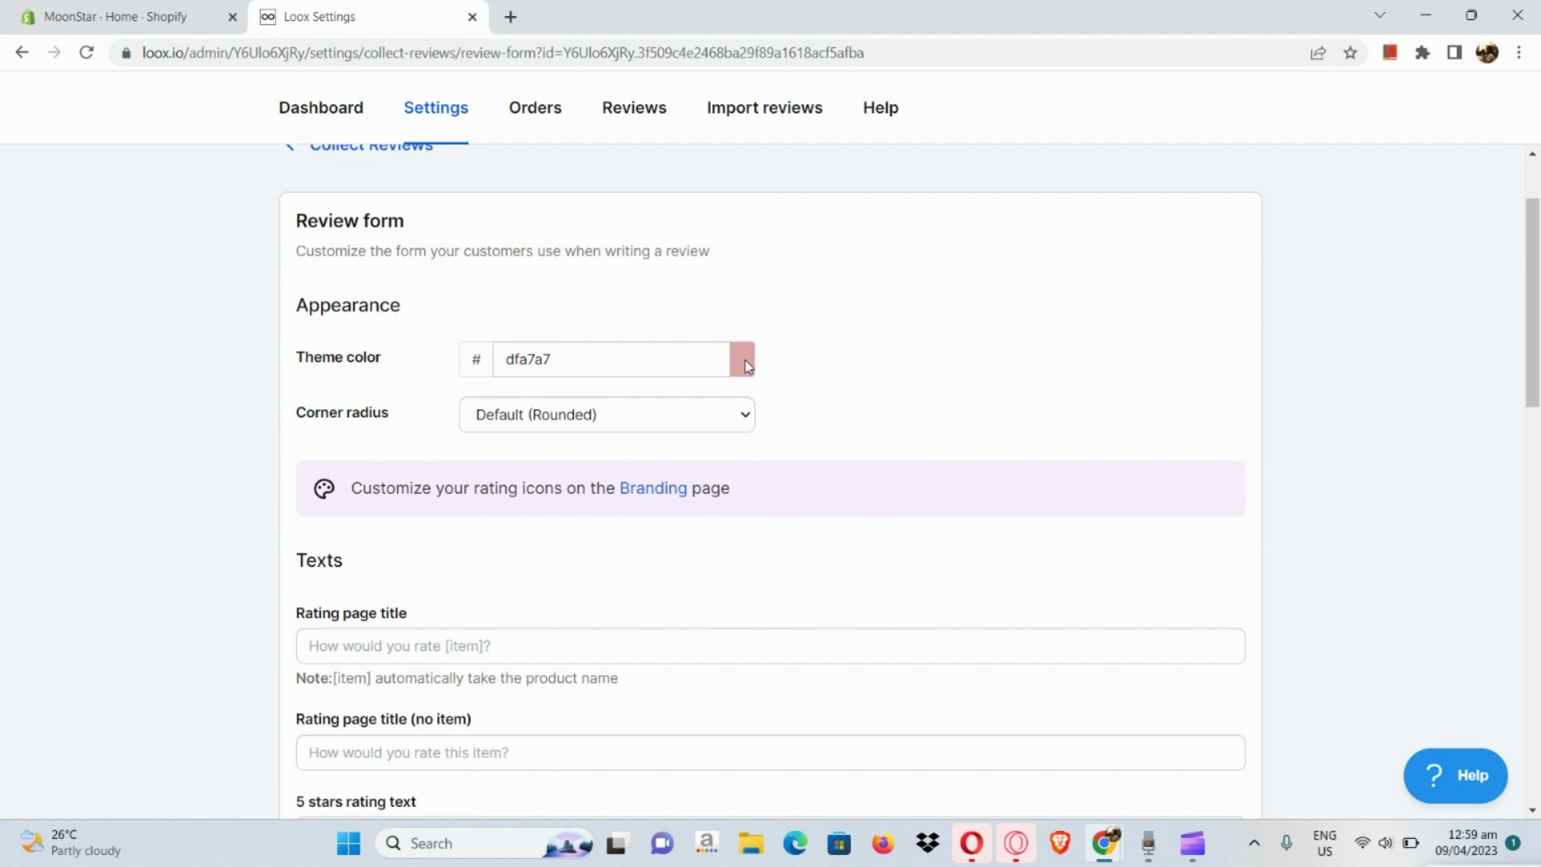
scroll(744, 360, "down", 1)
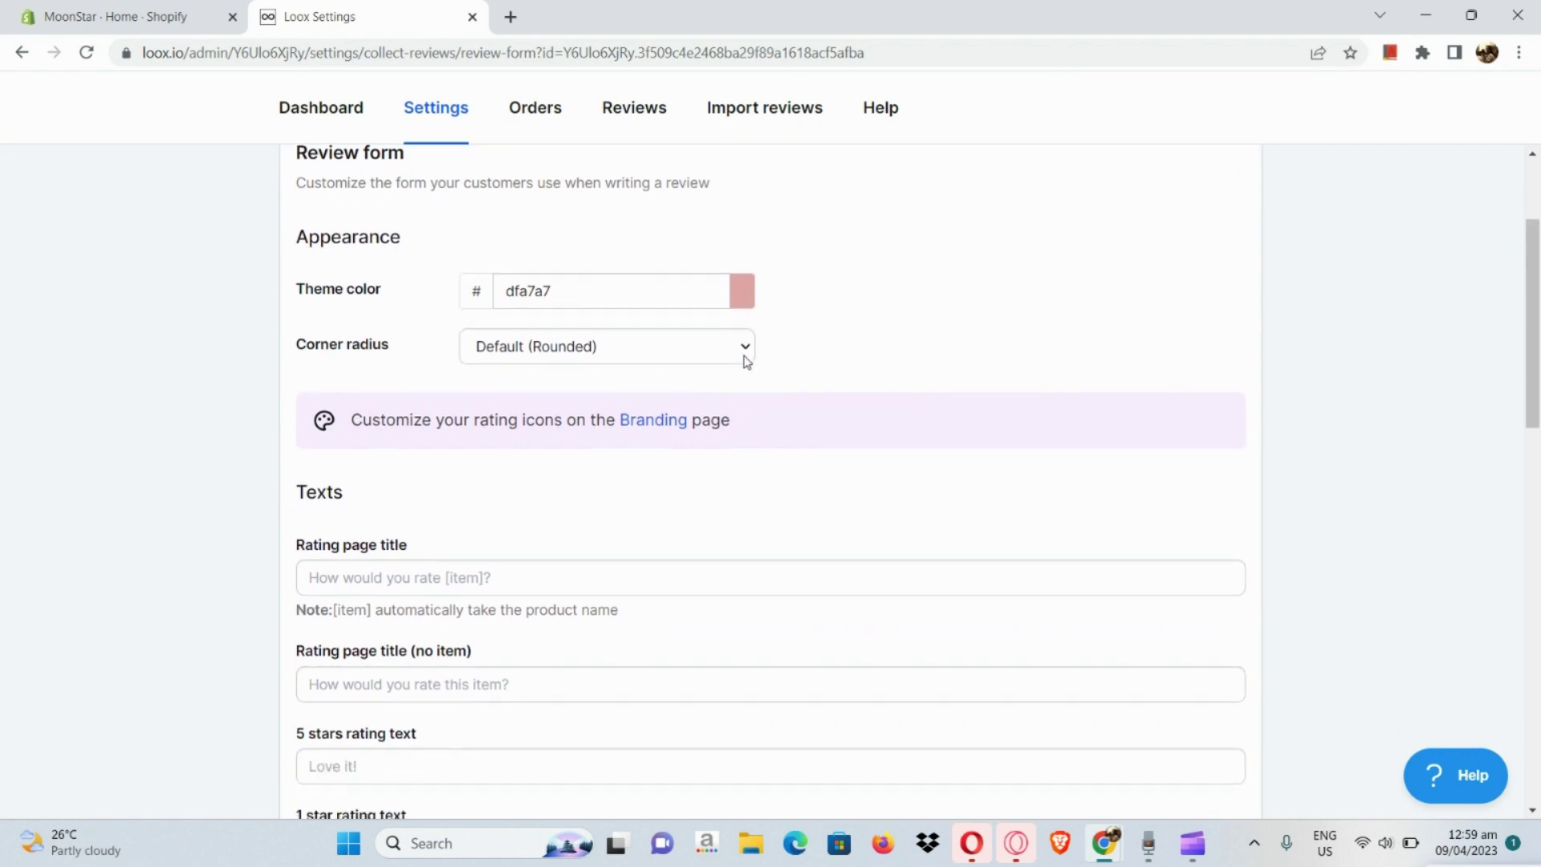
left_click(715, 359)
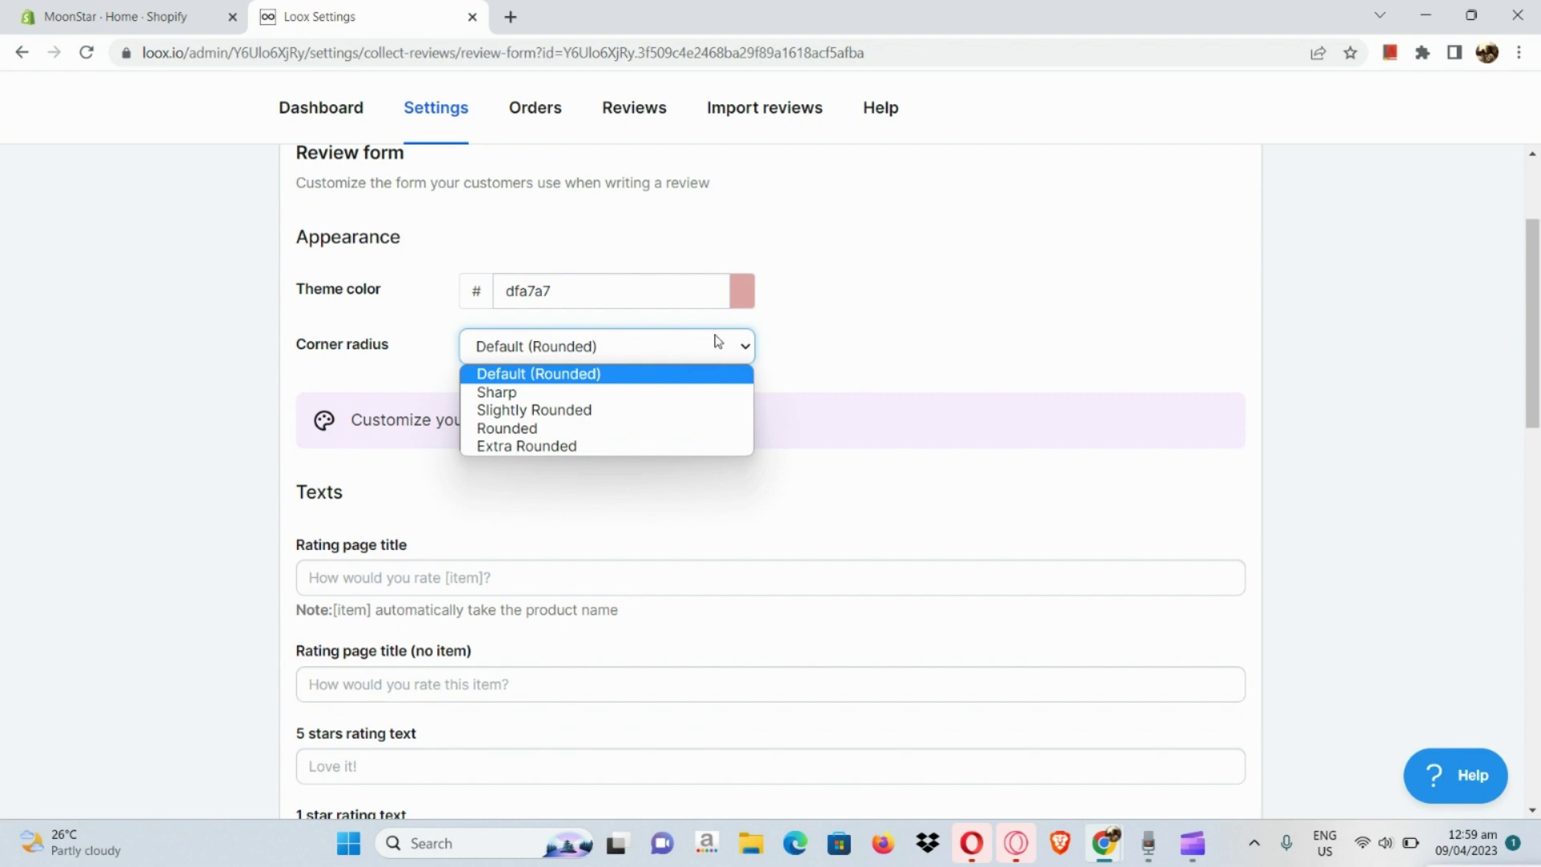
left_click(716, 345)
Look through the review form's customizable texts, from the rating page title to the Write a review button title.
scroll(716, 341, "down", 5)
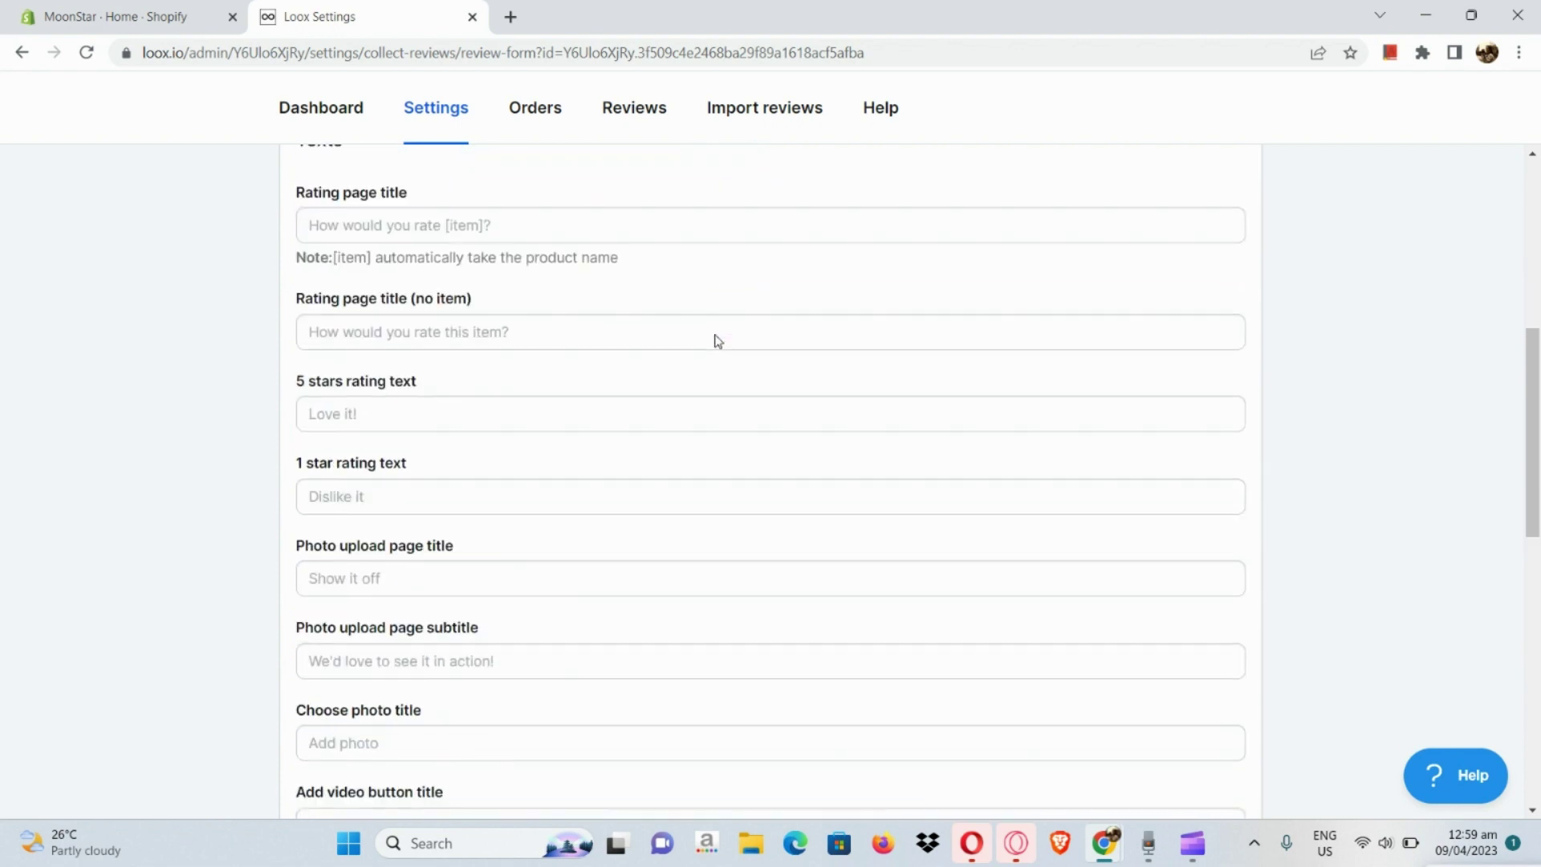
scroll(716, 341, "down", 1)
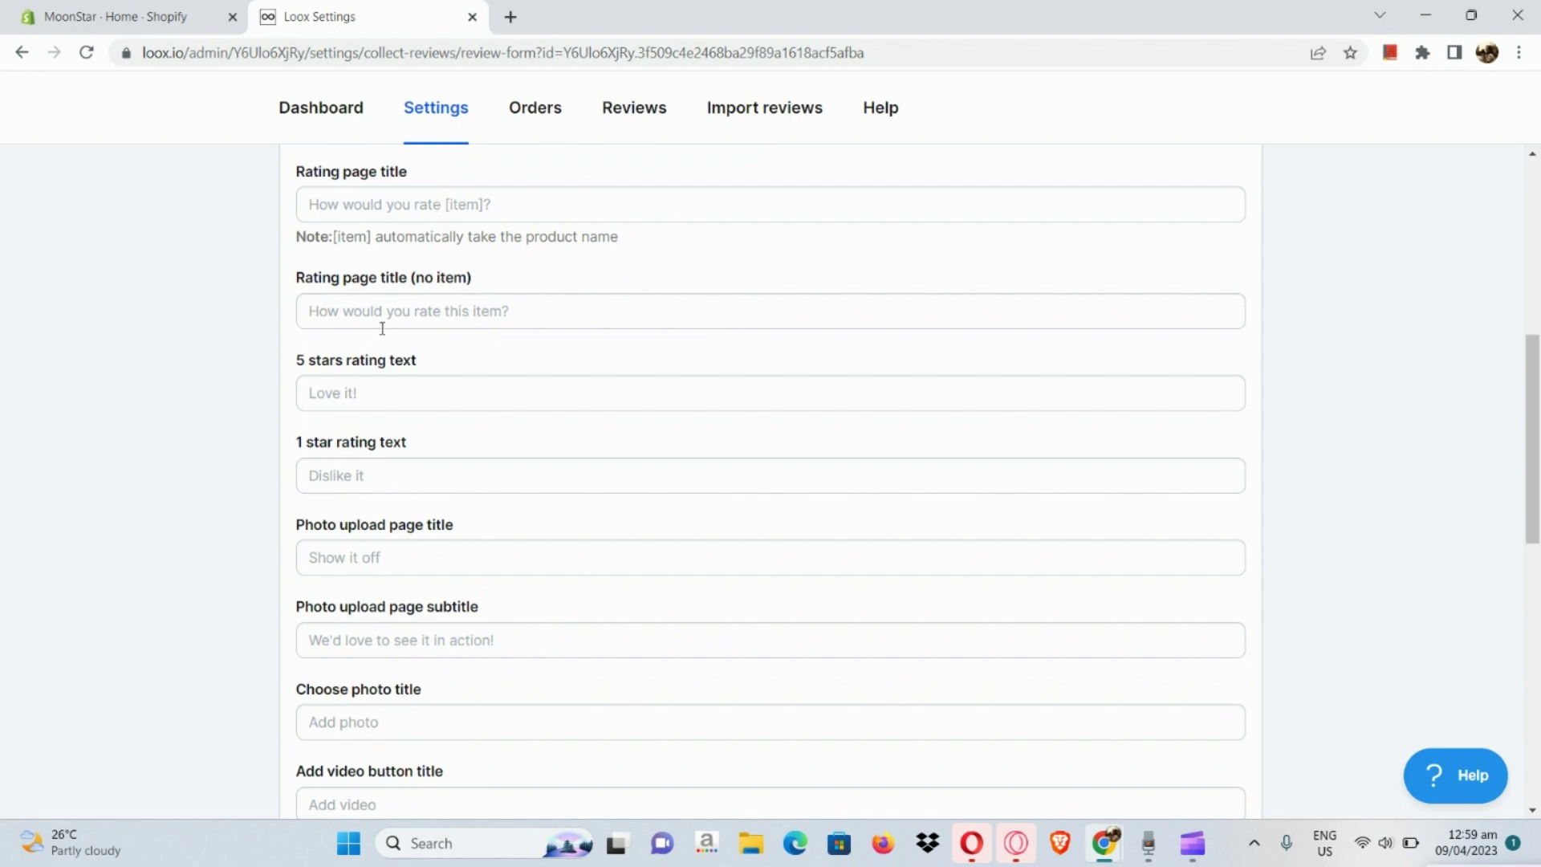
scroll(436, 325, "down", 6)
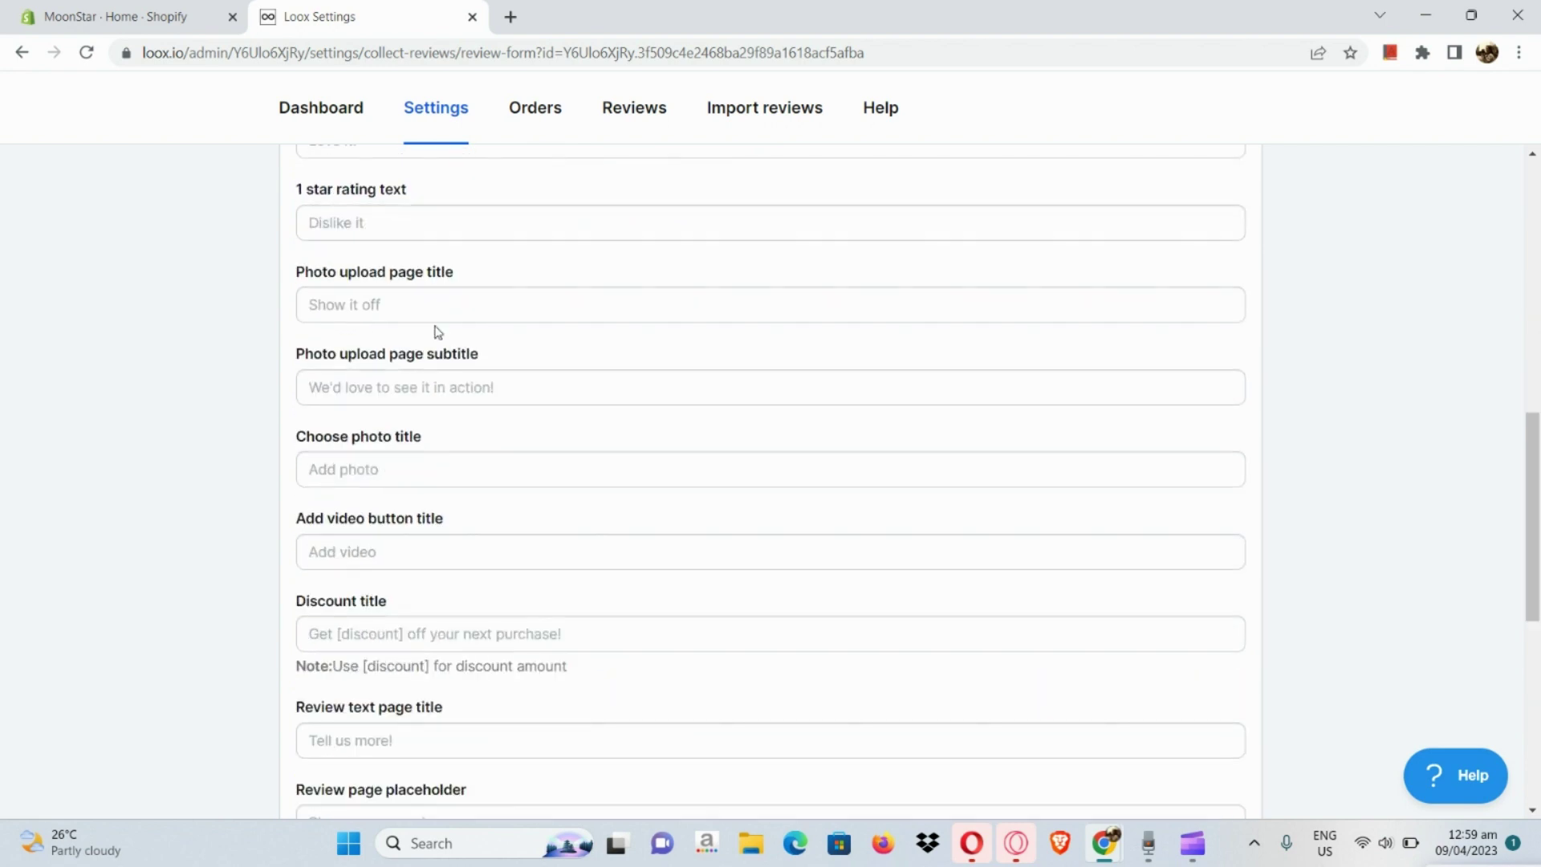
scroll(436, 329, "down", 5)
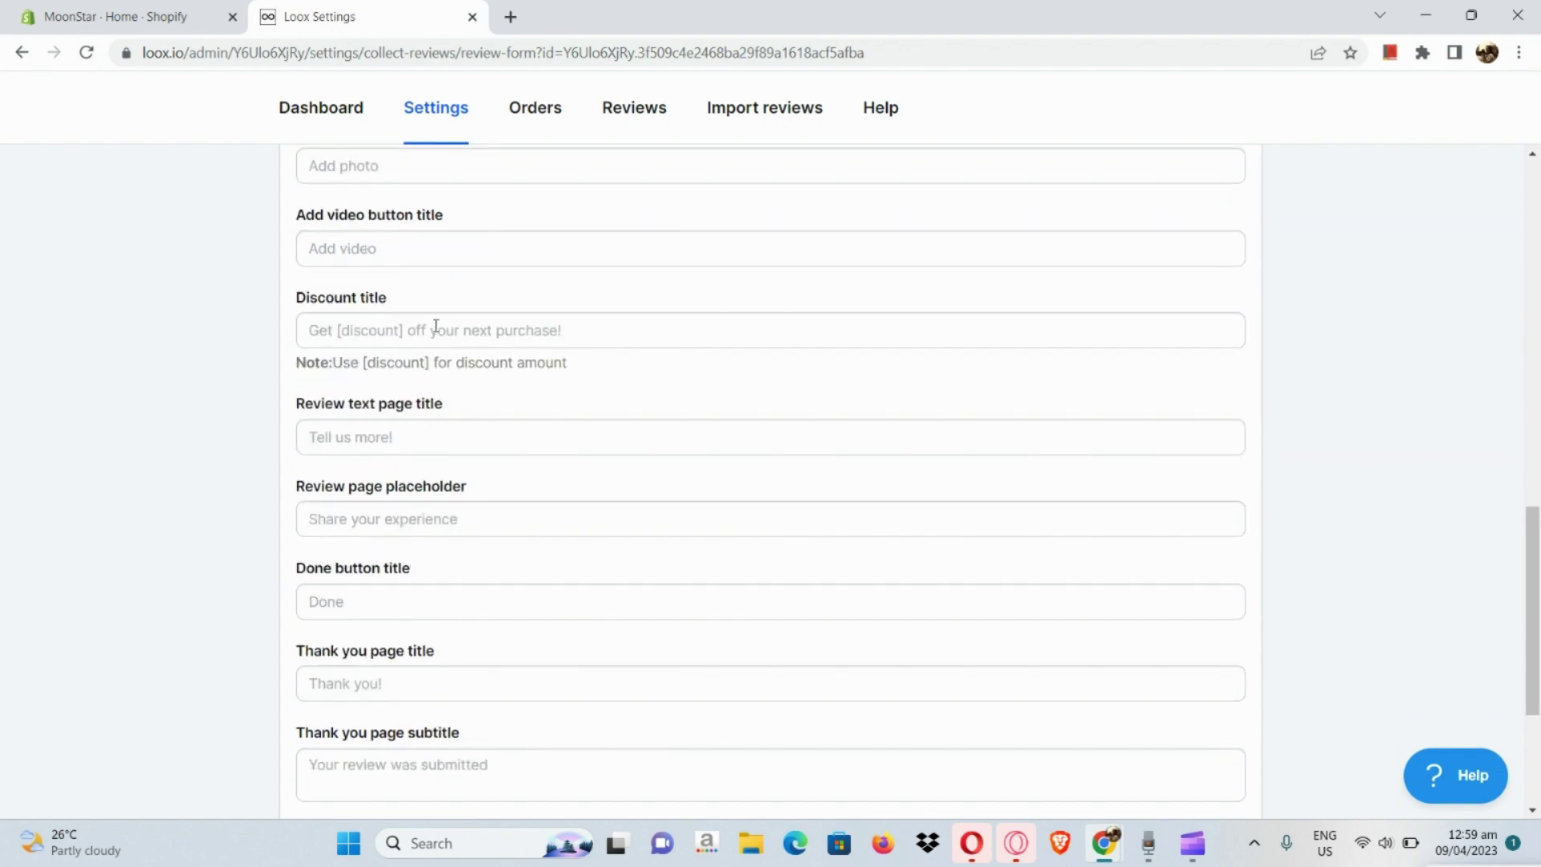
scroll(435, 325, "up", 15)
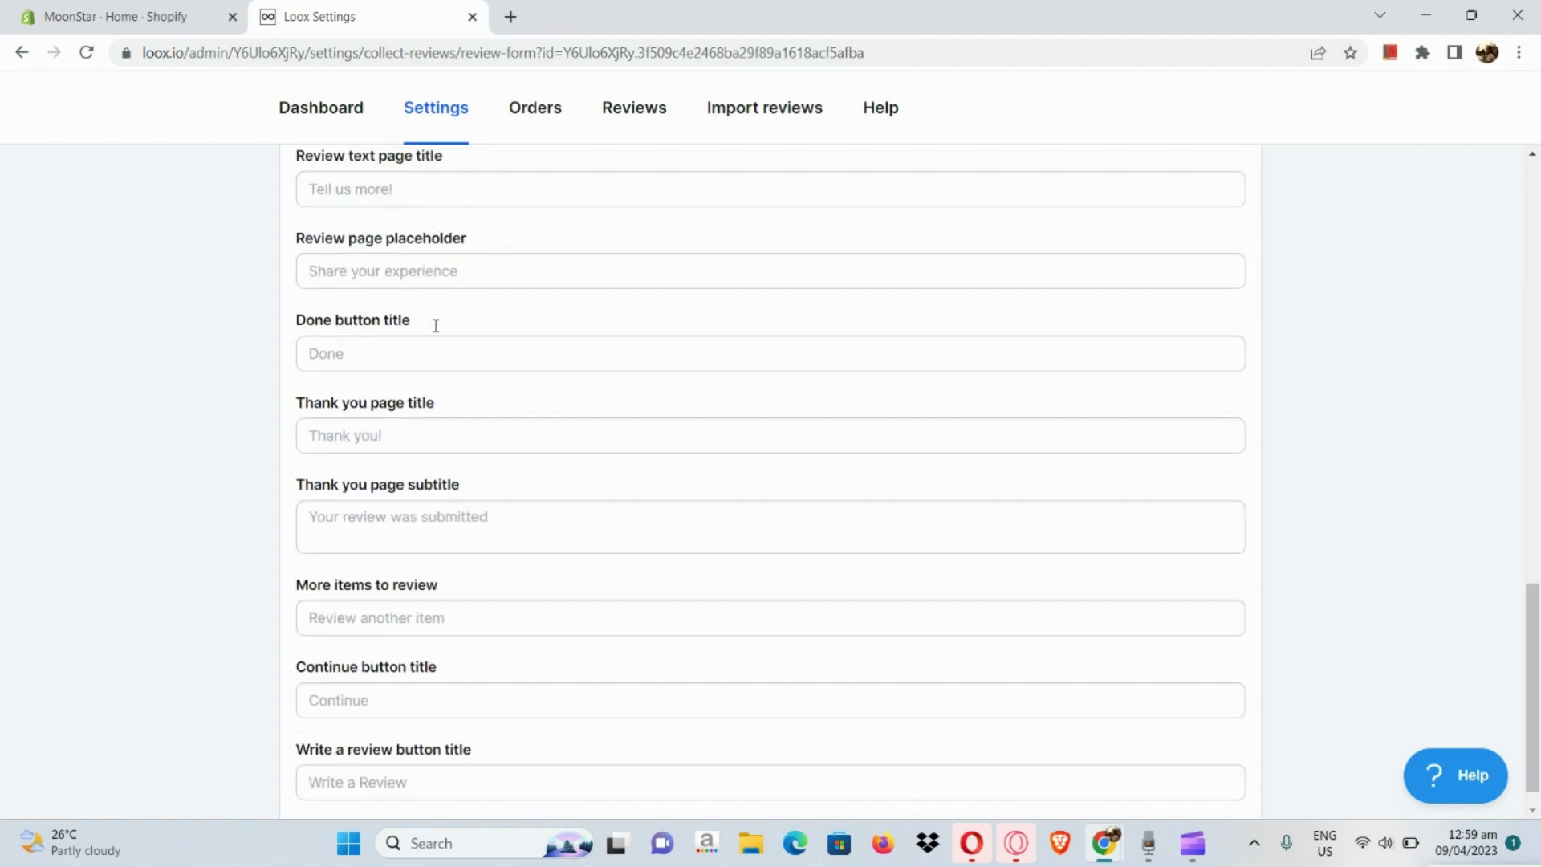
scroll(436, 325, "up", 2)
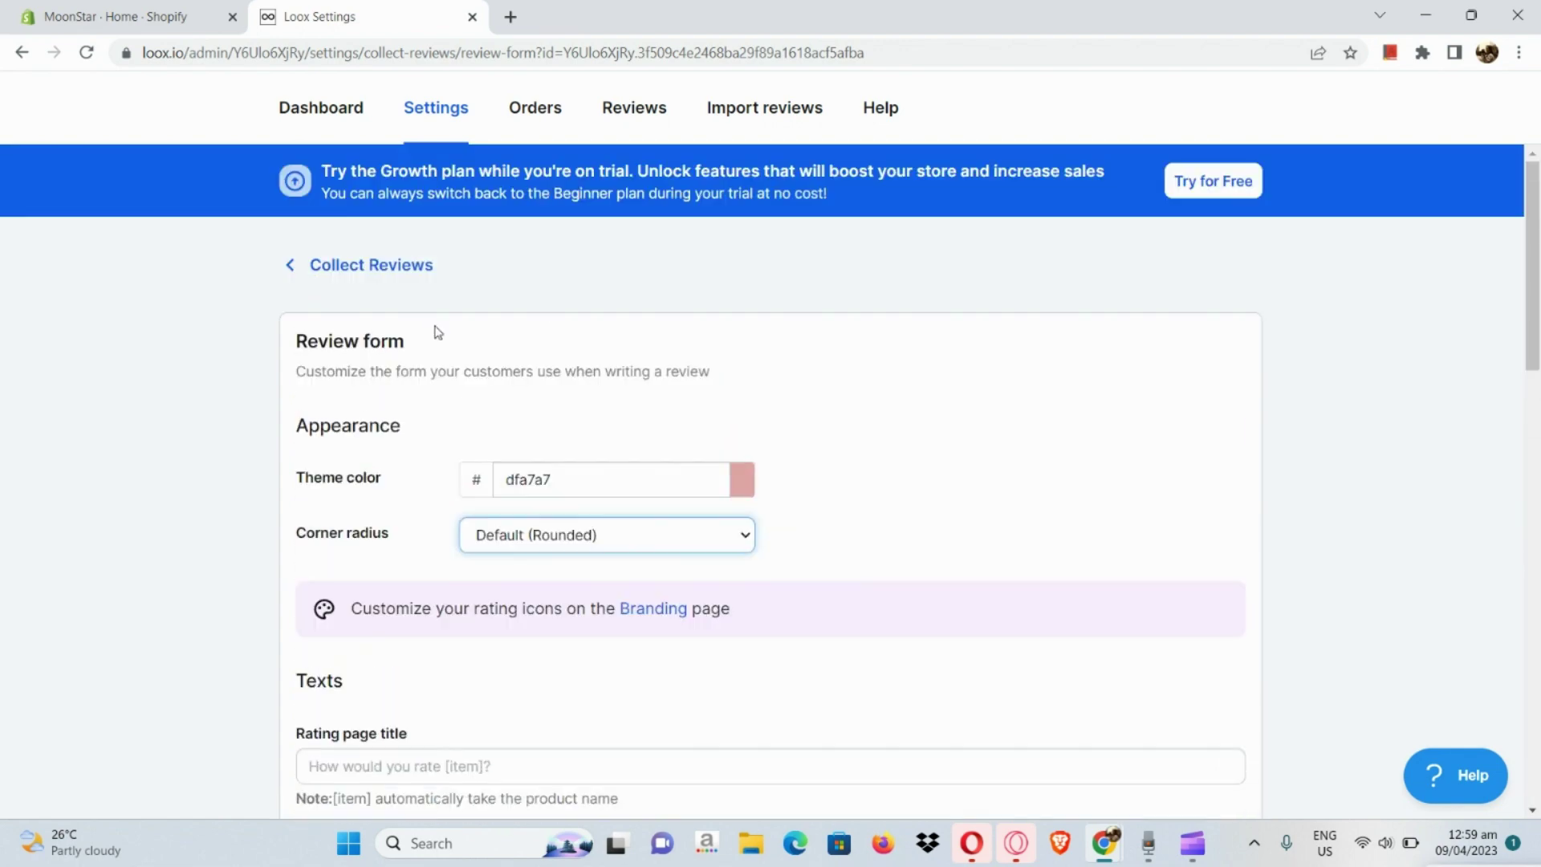
Return to Collect Reviews and expand Custom questions to read how multiple-choice questions are added.
left_click(359, 266)
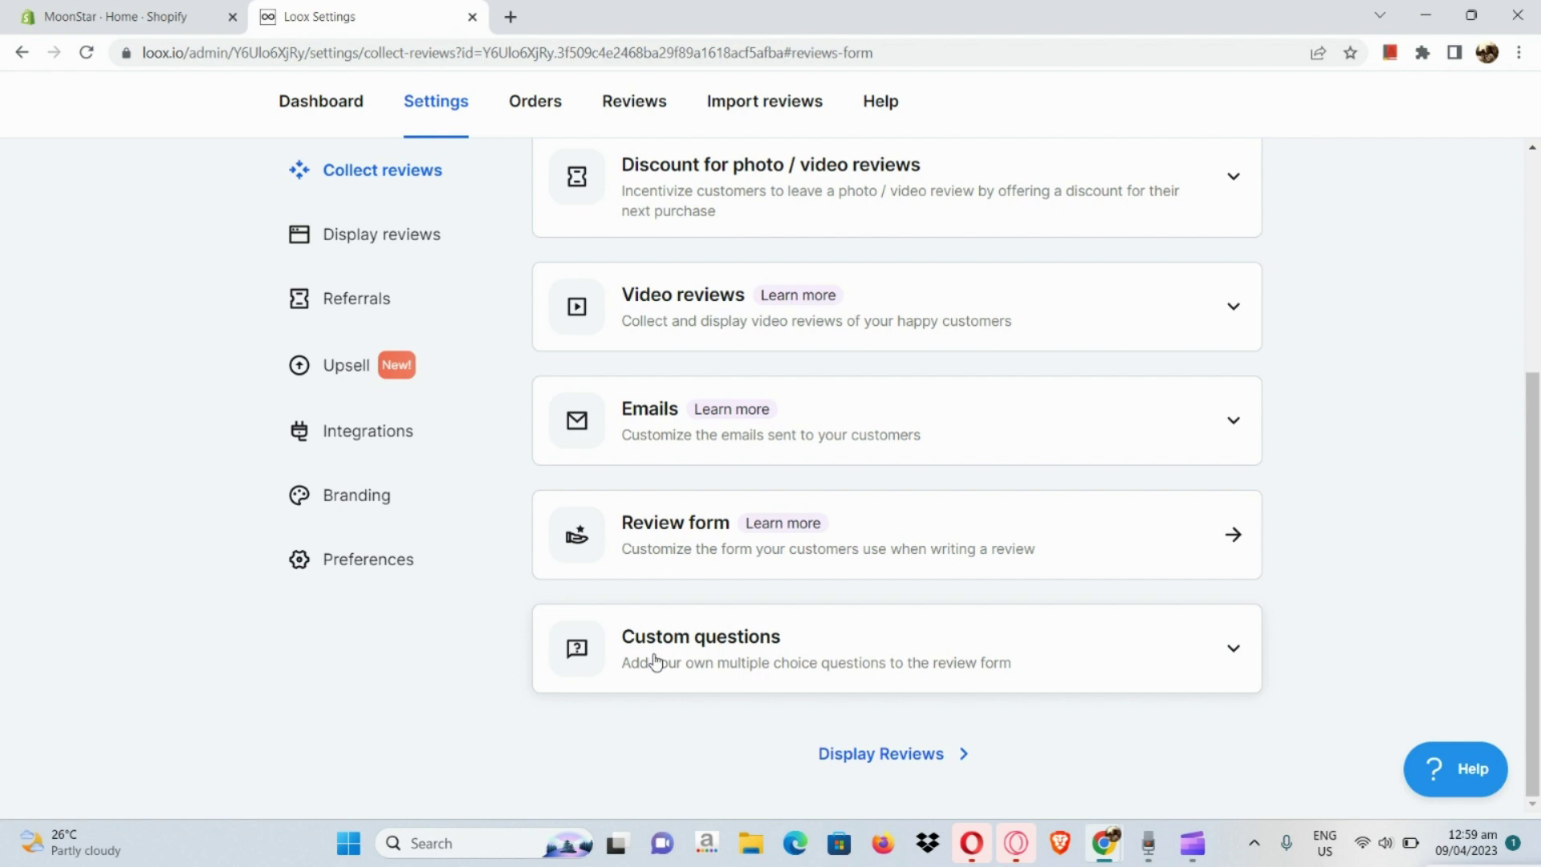
left_click(654, 660)
scroll(654, 660, "down", 3)
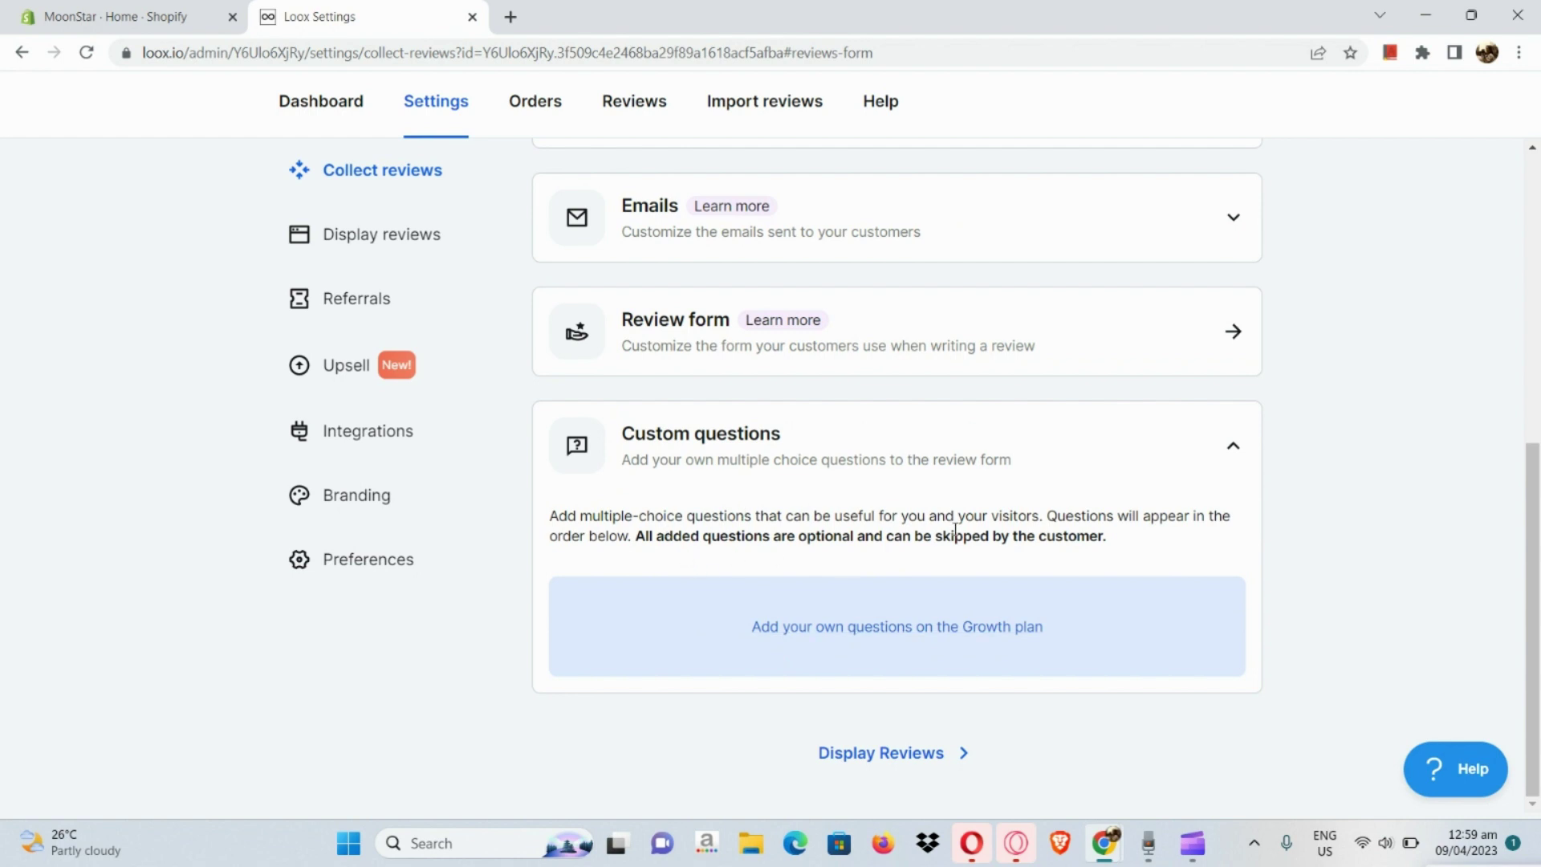
Open the Referrals offer settings and compare the Two-sided incentive and One-sided incentive options.
left_click(345, 313)
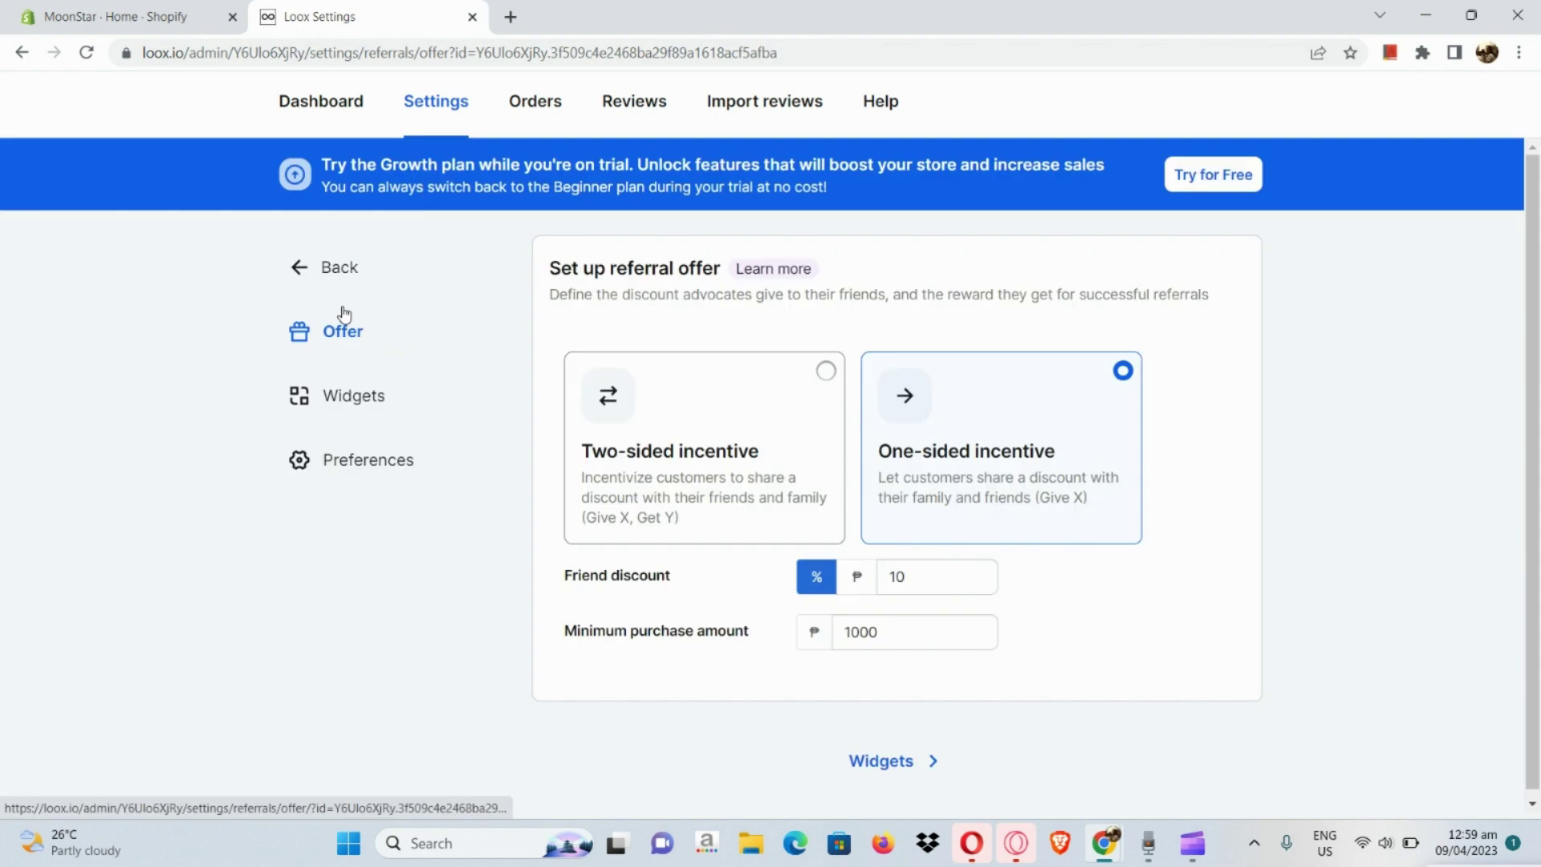
scroll(609, 340, "down", 1)
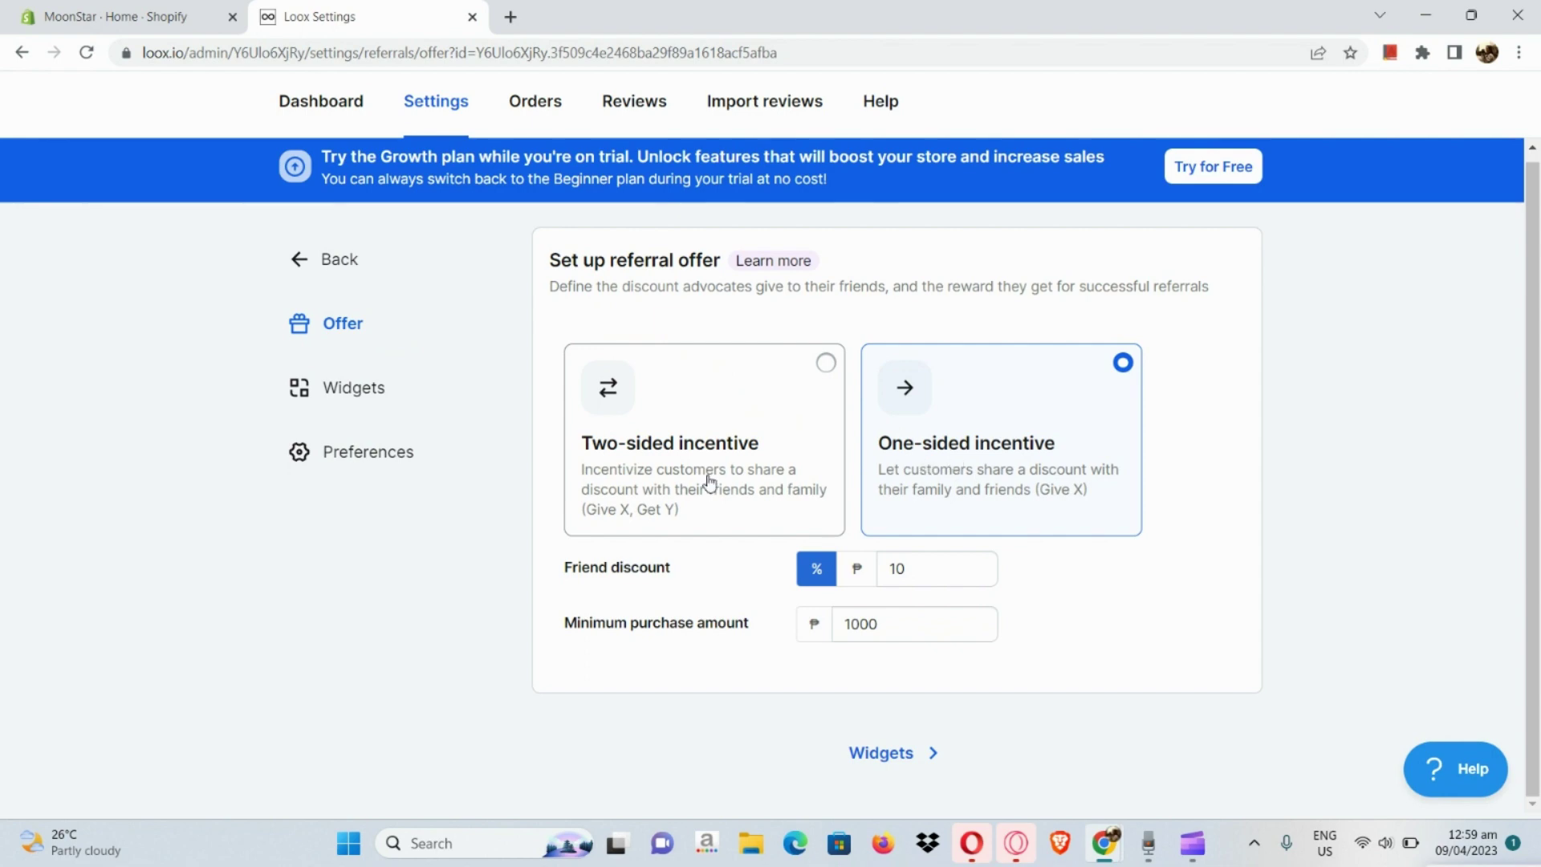
scroll(710, 480, "up", 5)
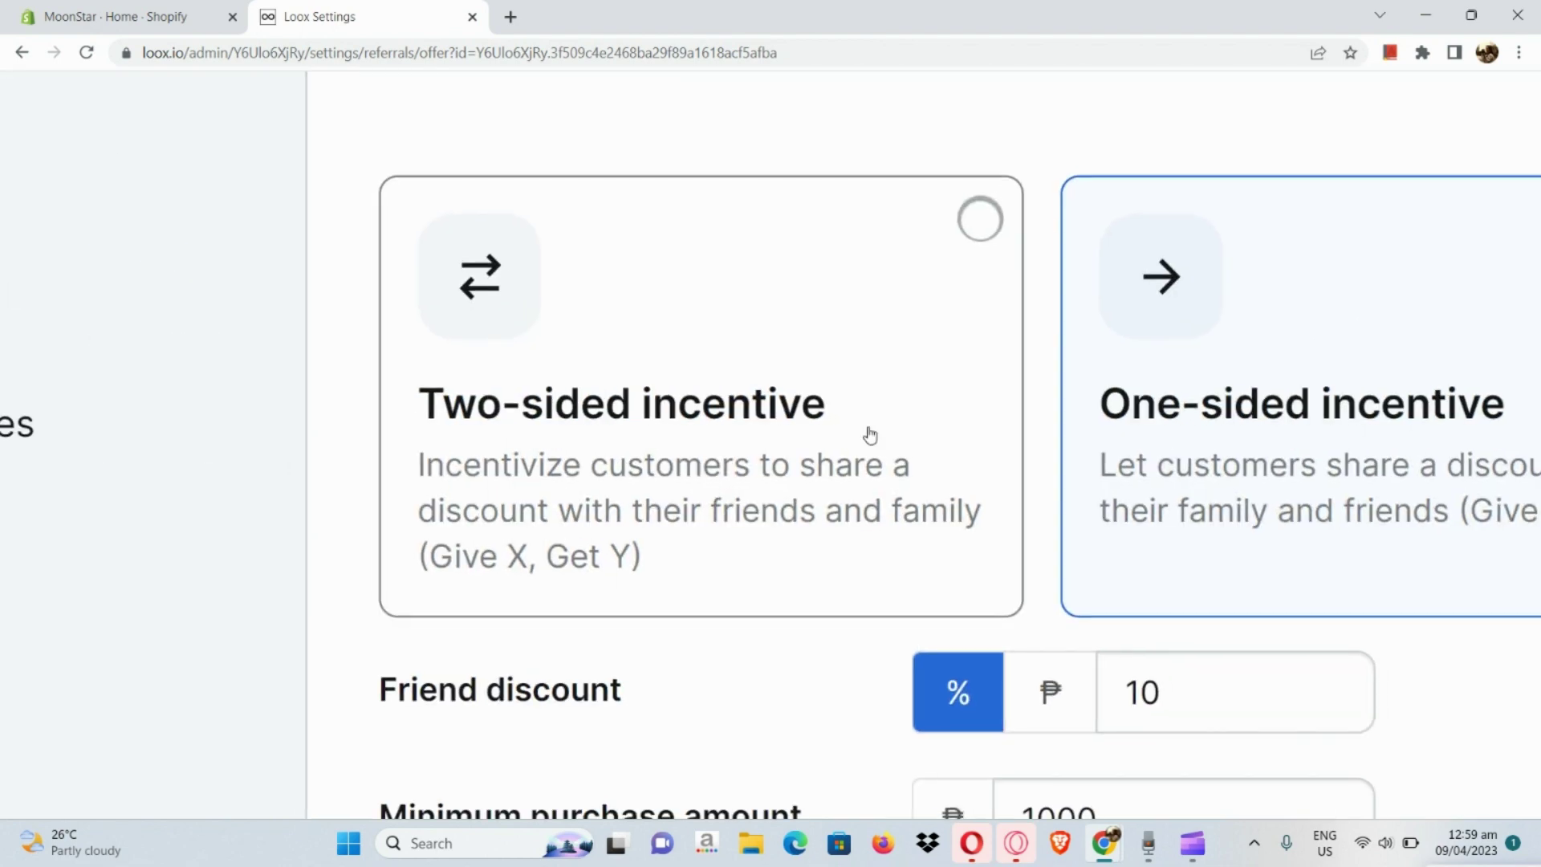
scroll(1067, 436, "right", 3)
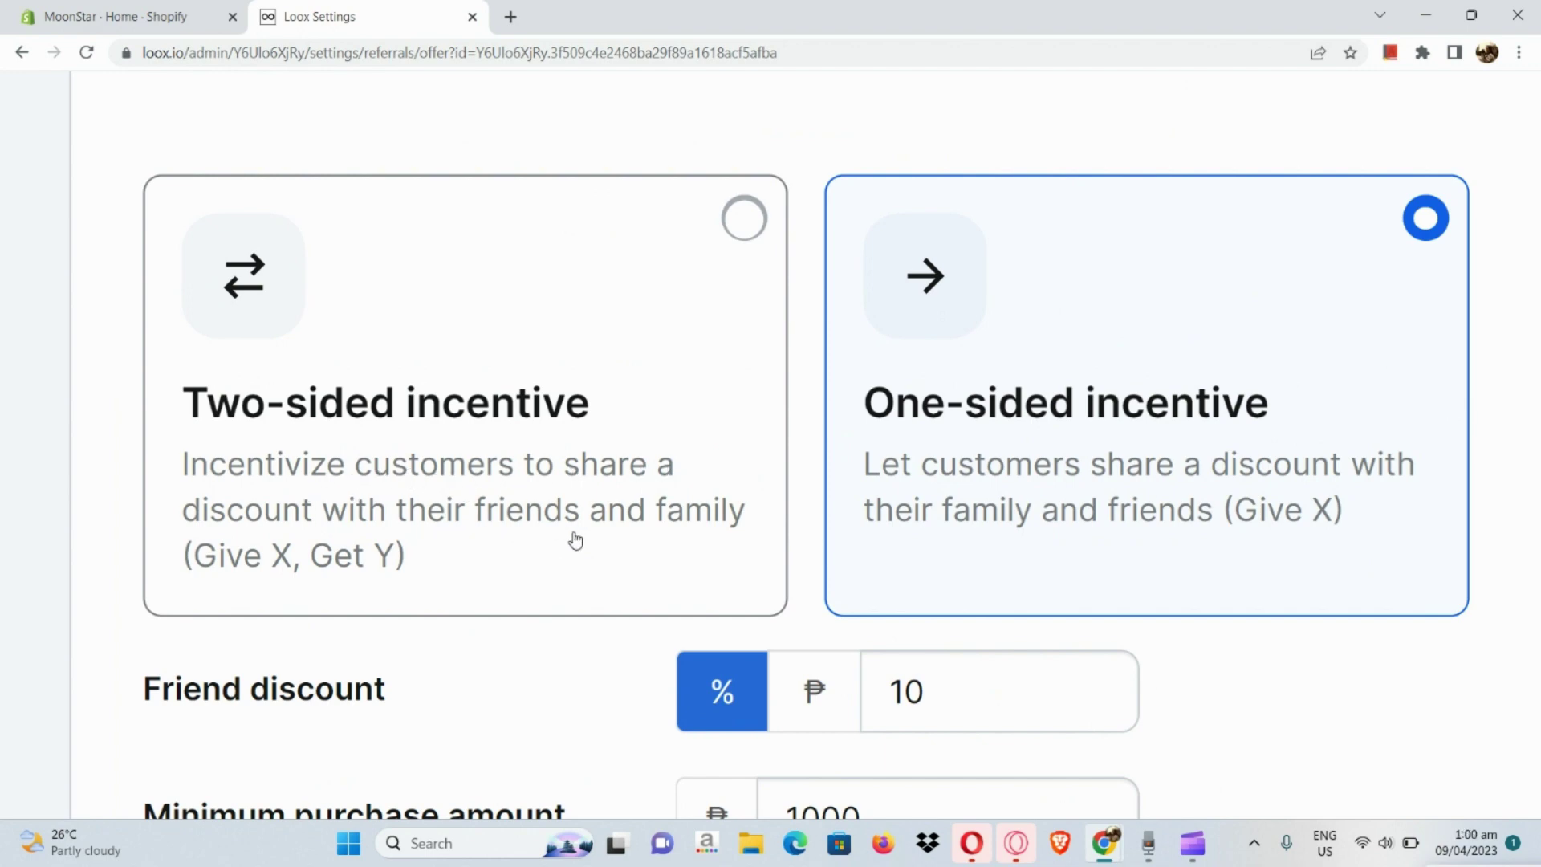
scroll(1048, 458, "right", 2)
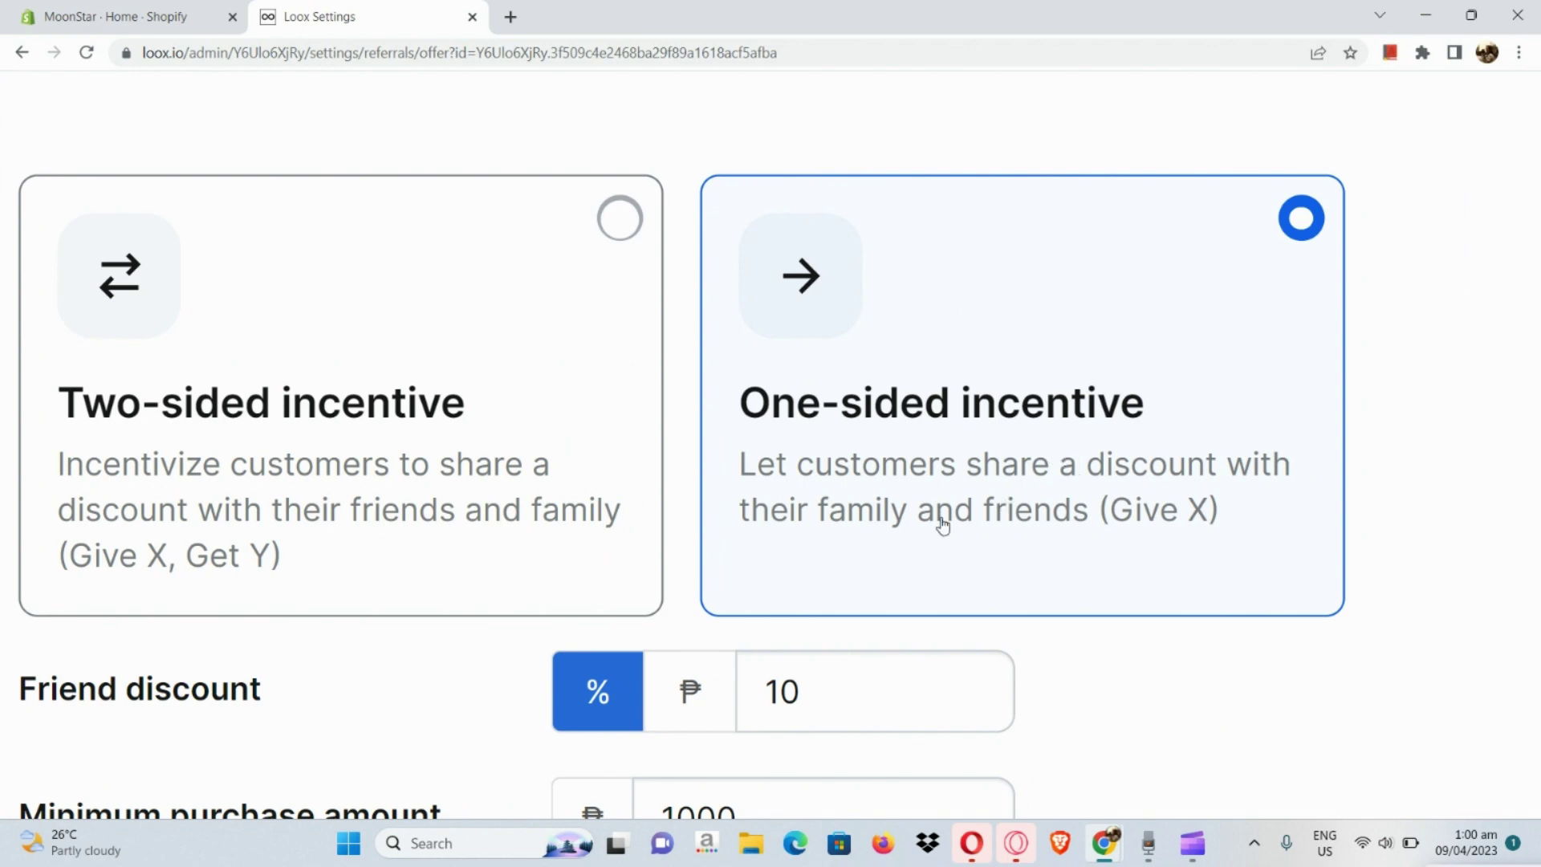
scroll(1093, 512, "down", 3)
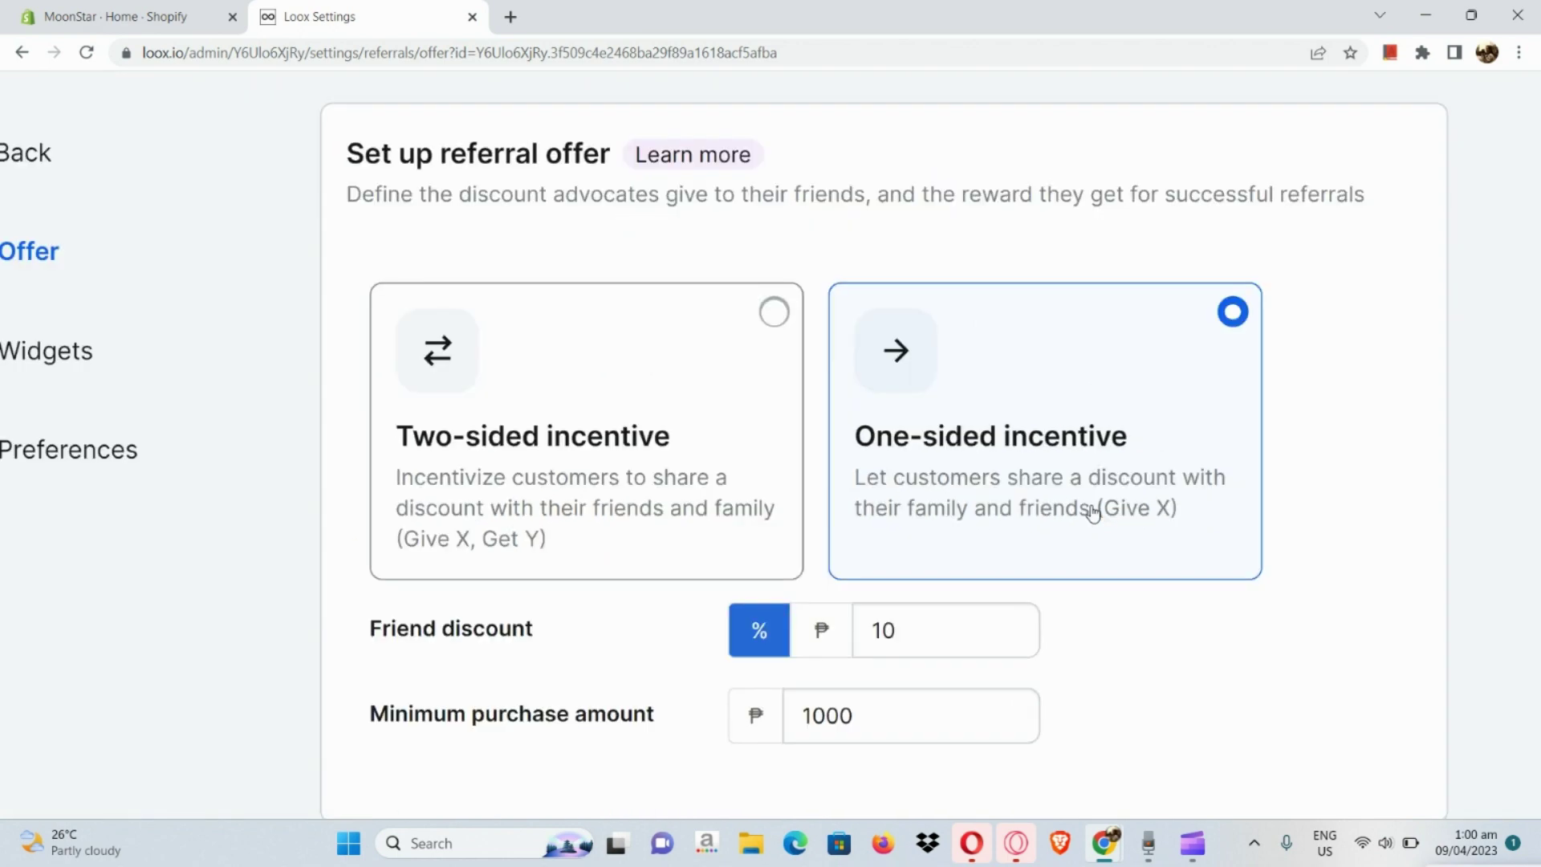
scroll(1093, 512, "down", 2)
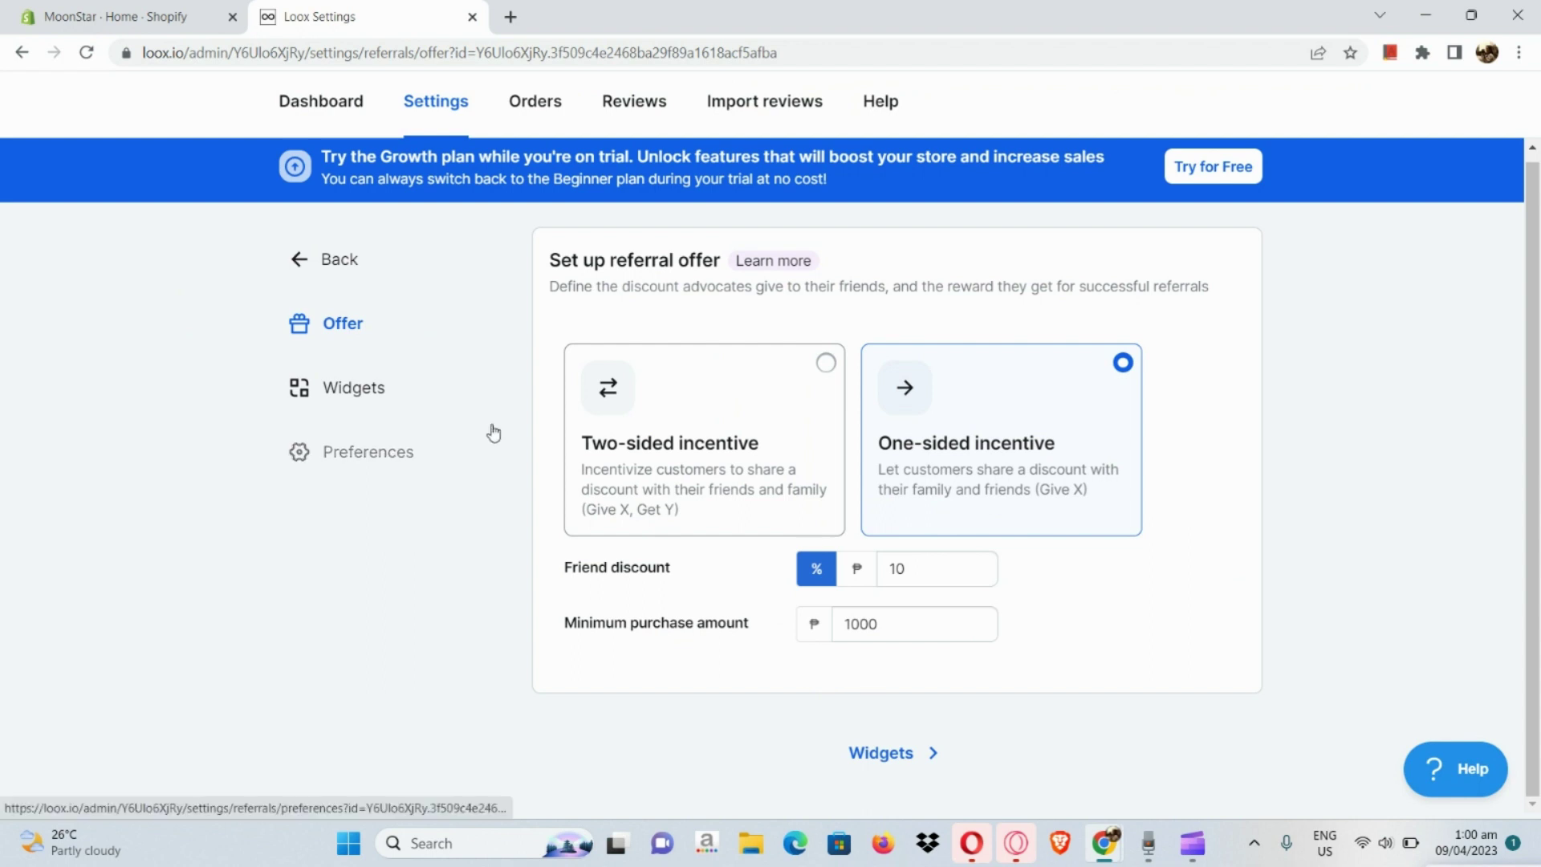
Open the On-site referrals widget and examine its widget, sidebar, referrals page and Sync advocates to Shopify settings.
left_click(361, 419)
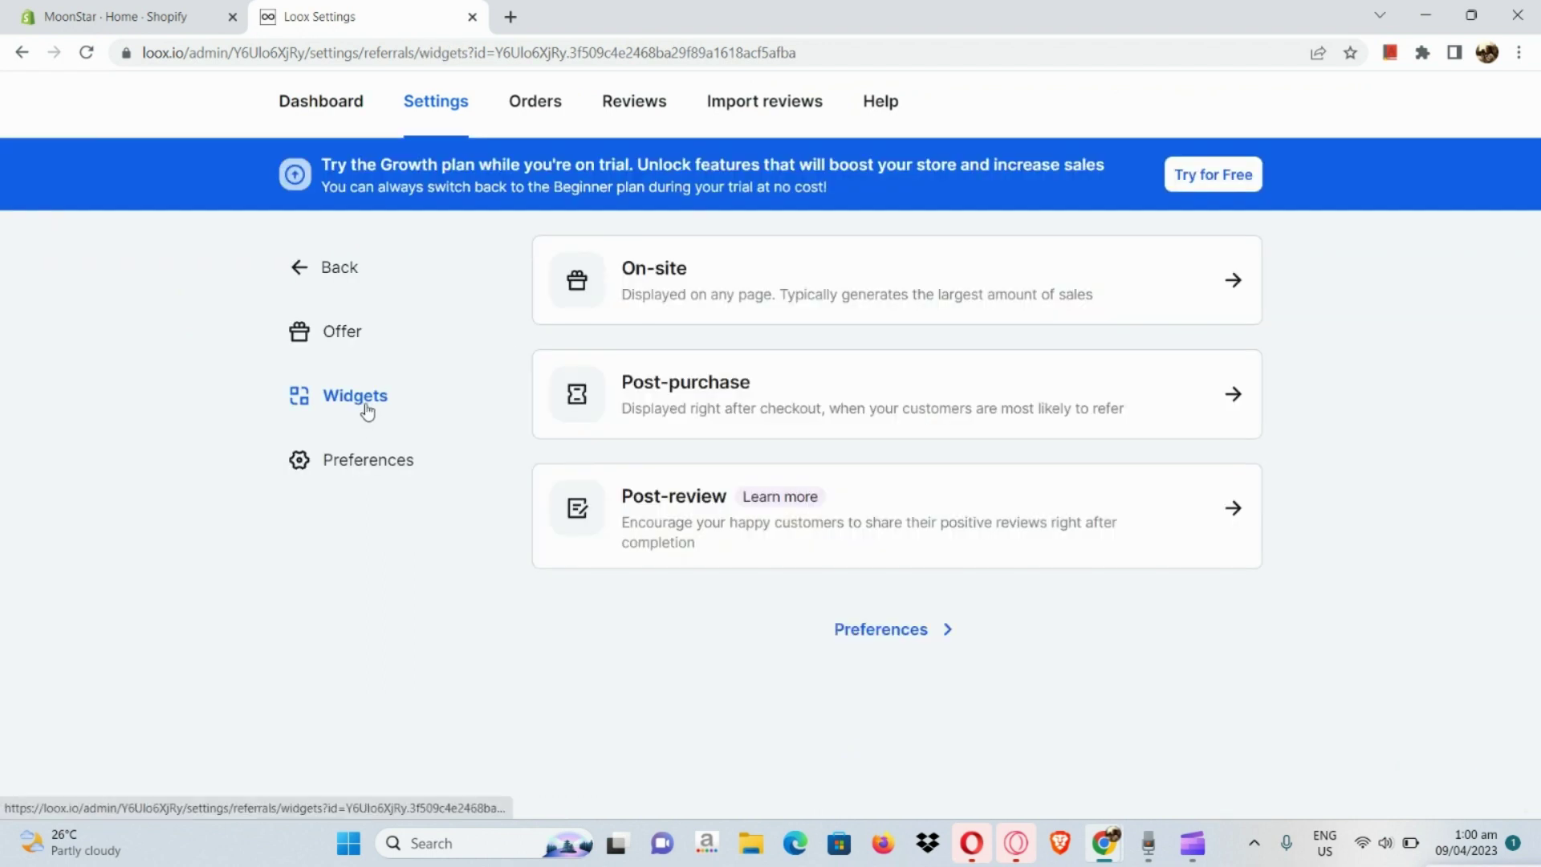
left_click(659, 301)
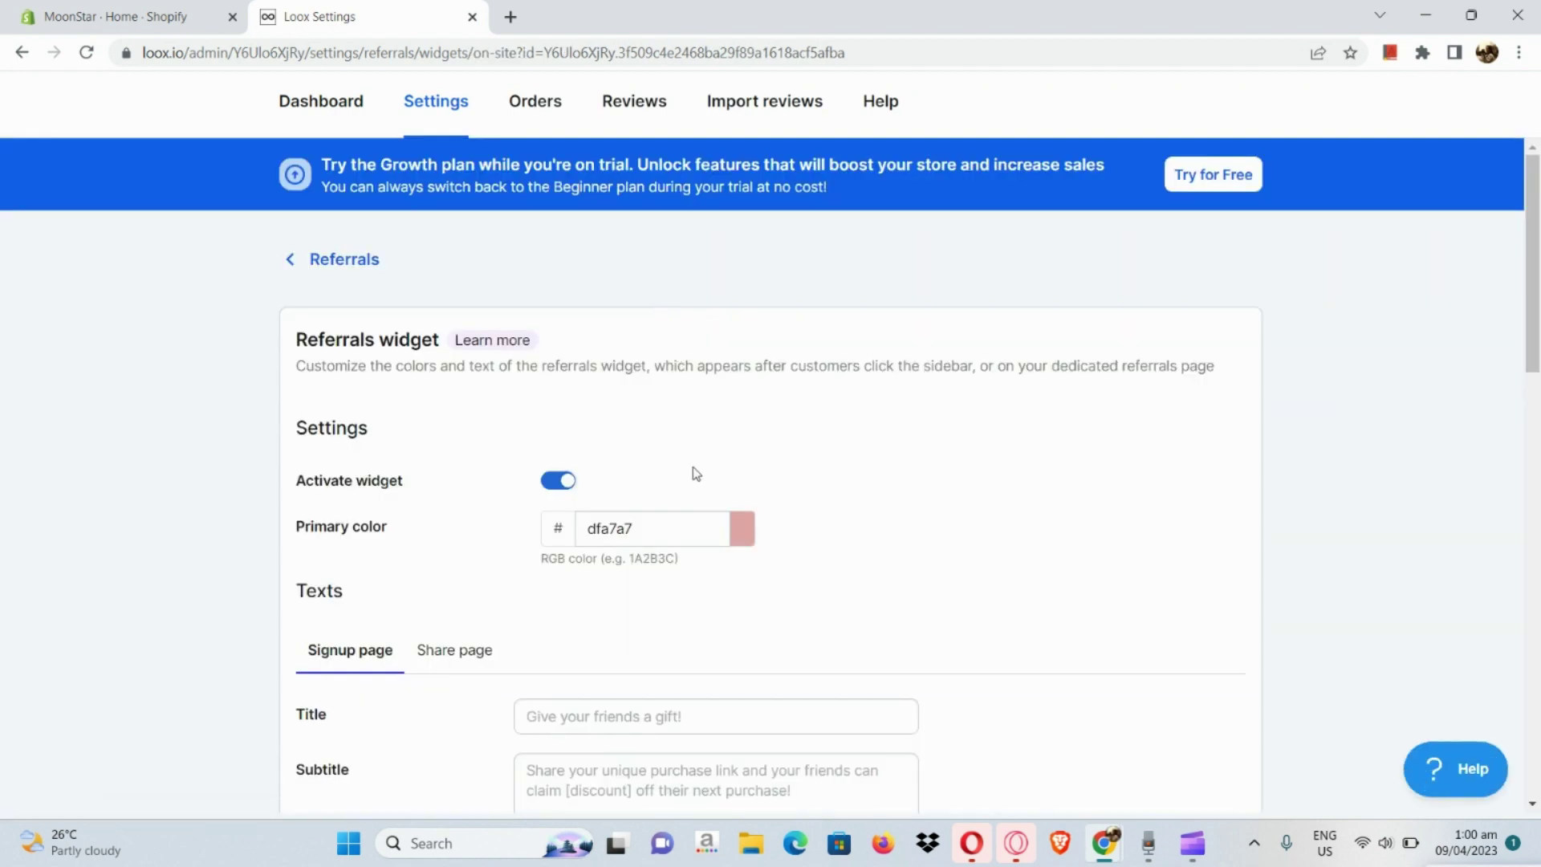
scroll(694, 470, "down", 5)
scroll(694, 469, "down", 4)
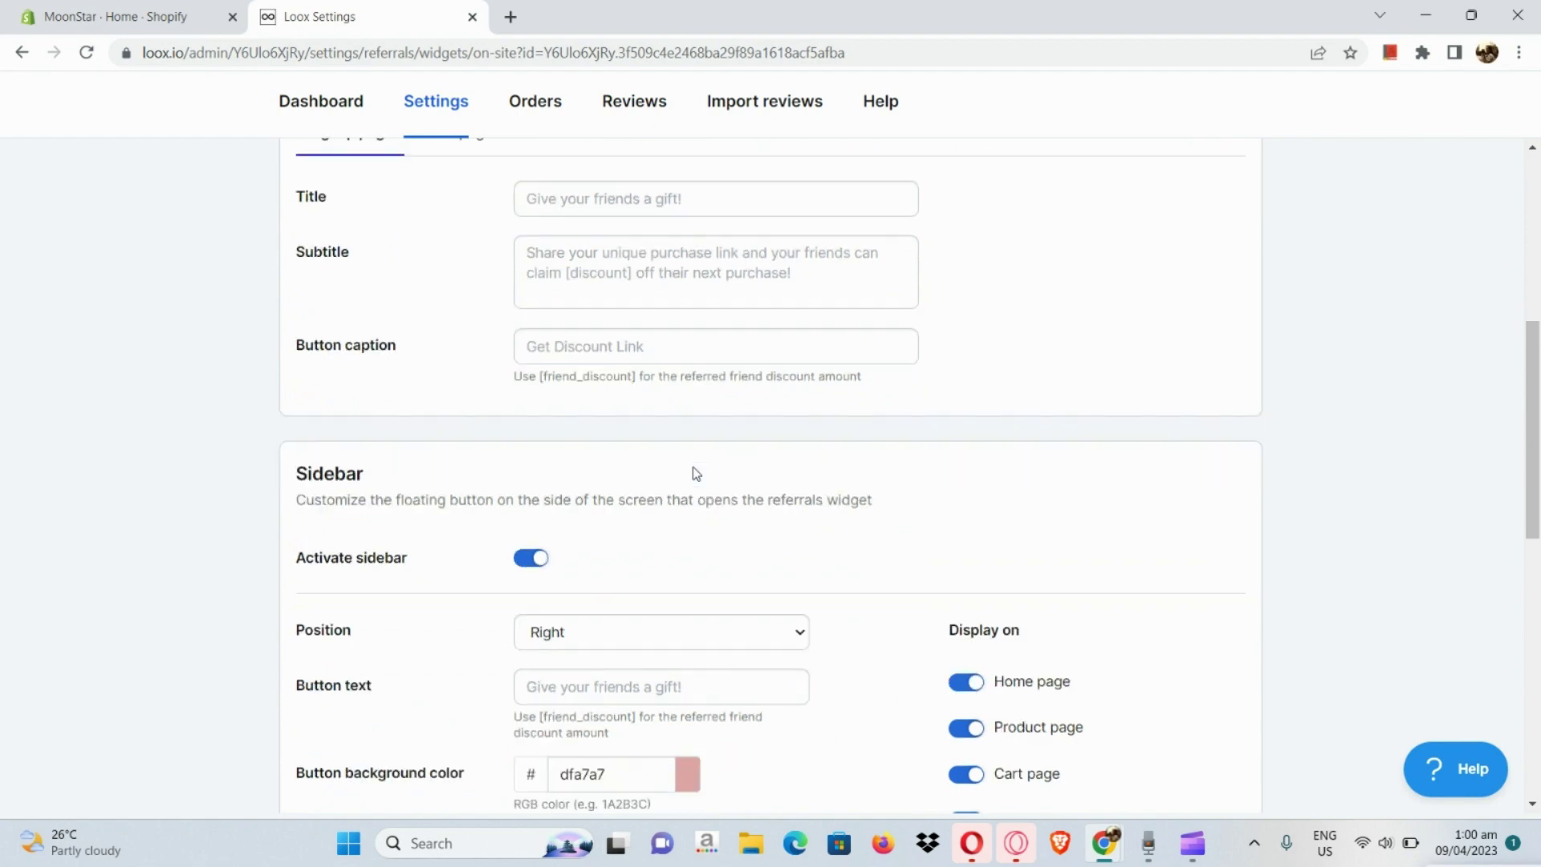
scroll(696, 474, "down", 5)
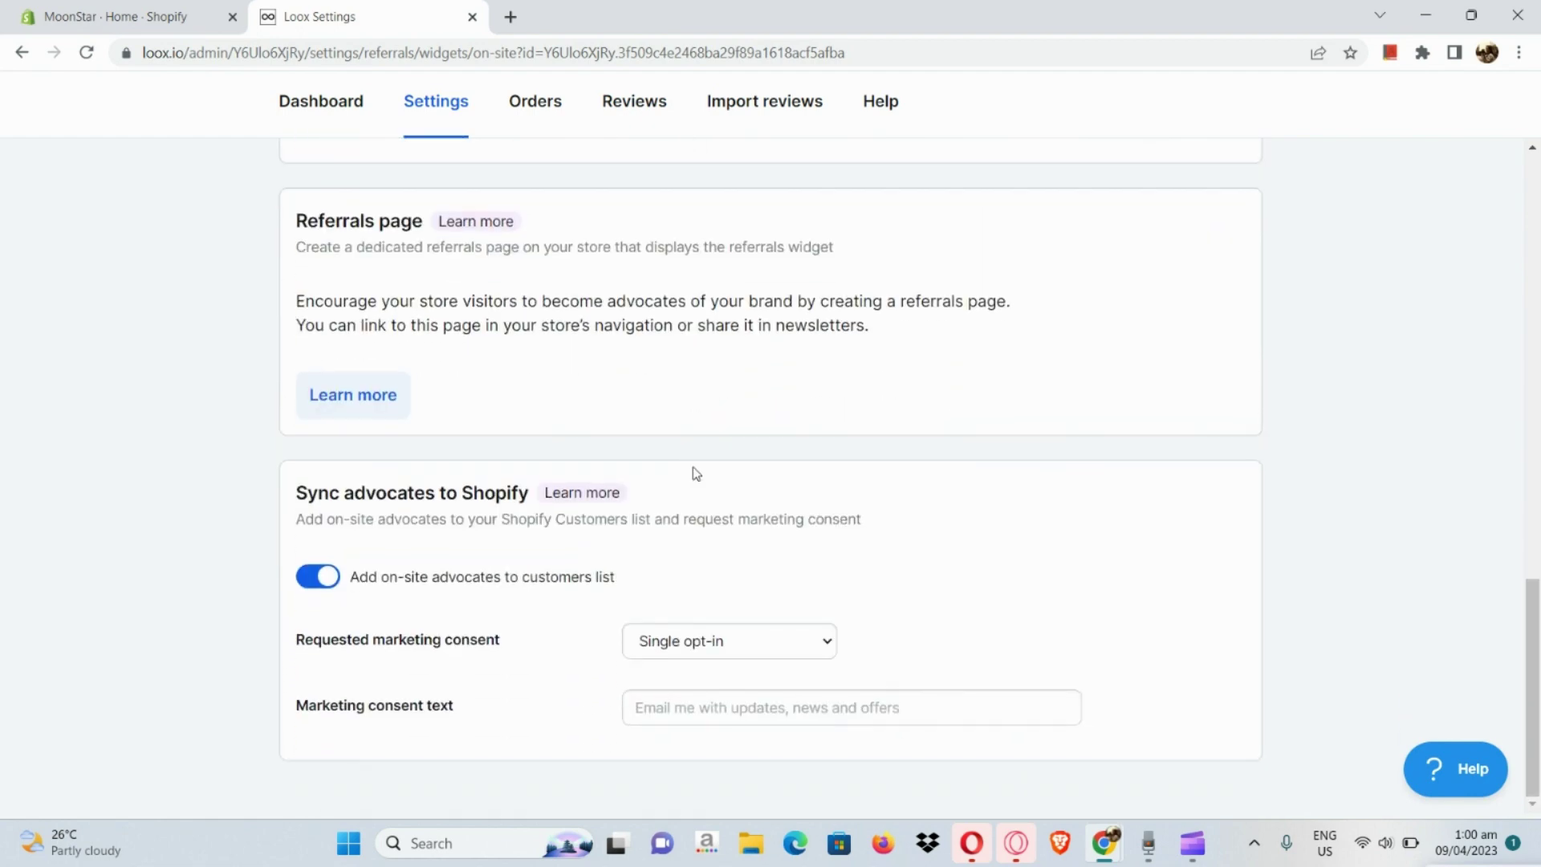
scroll(694, 469, "up", 15)
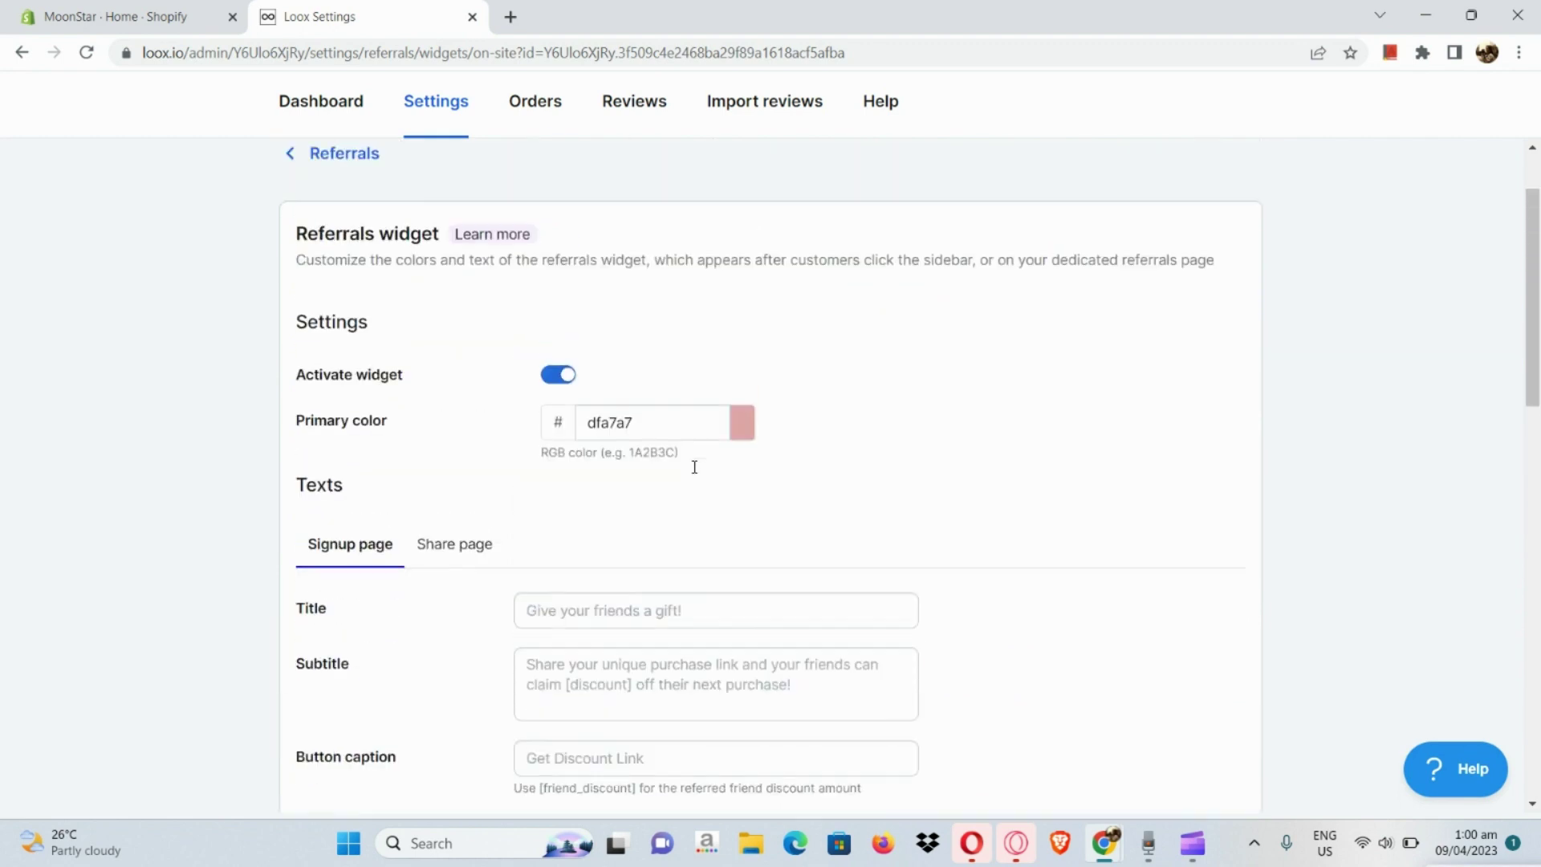
Open the referral program's Preferences and read the Fraud protection, Social media image and Emails entries.
left_click(361, 169)
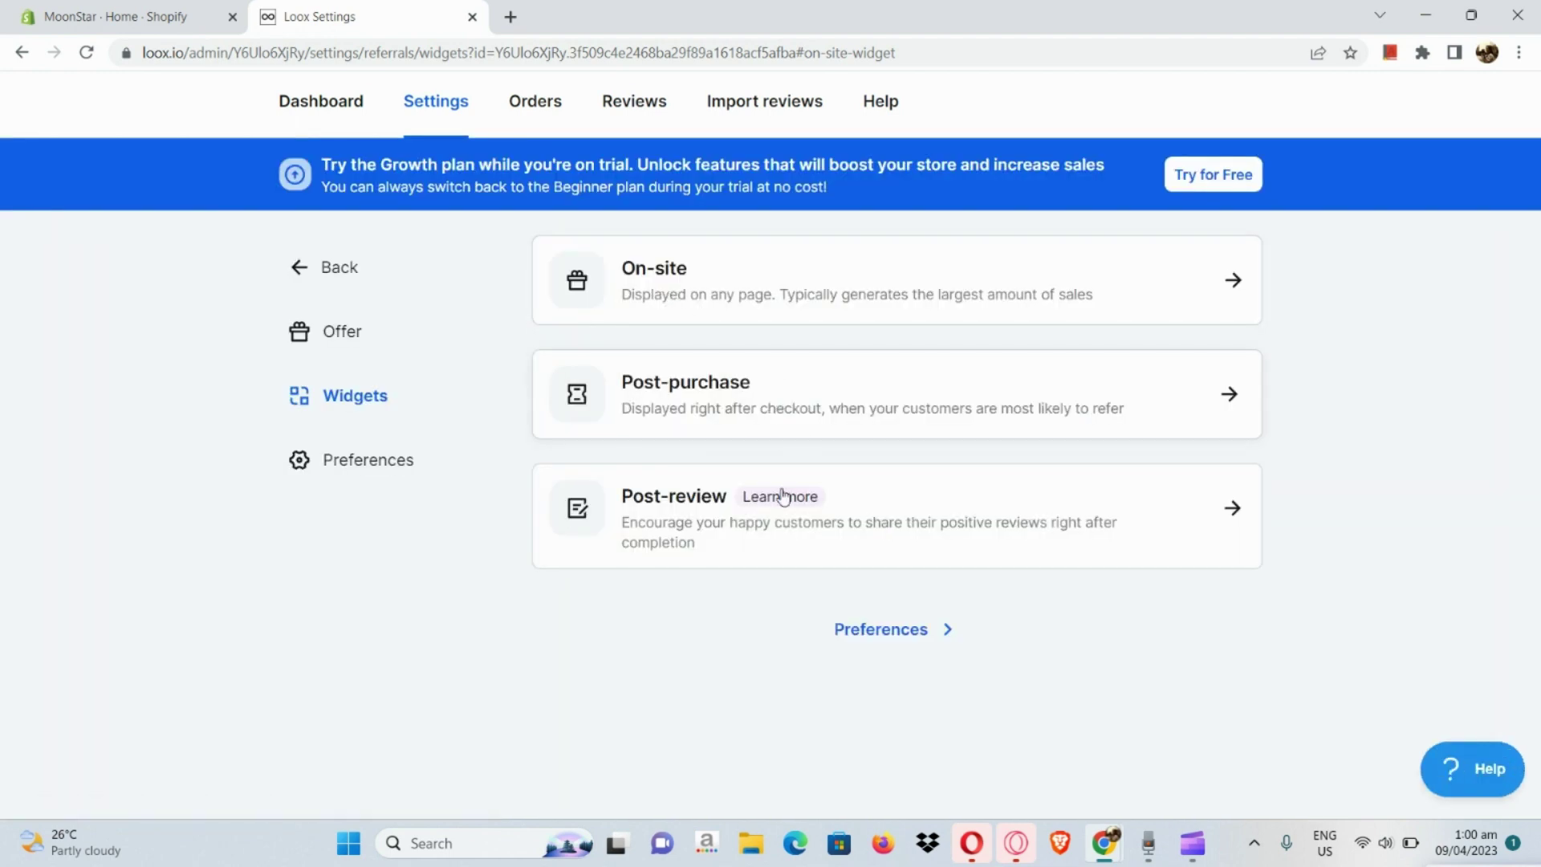
left_click(368, 483)
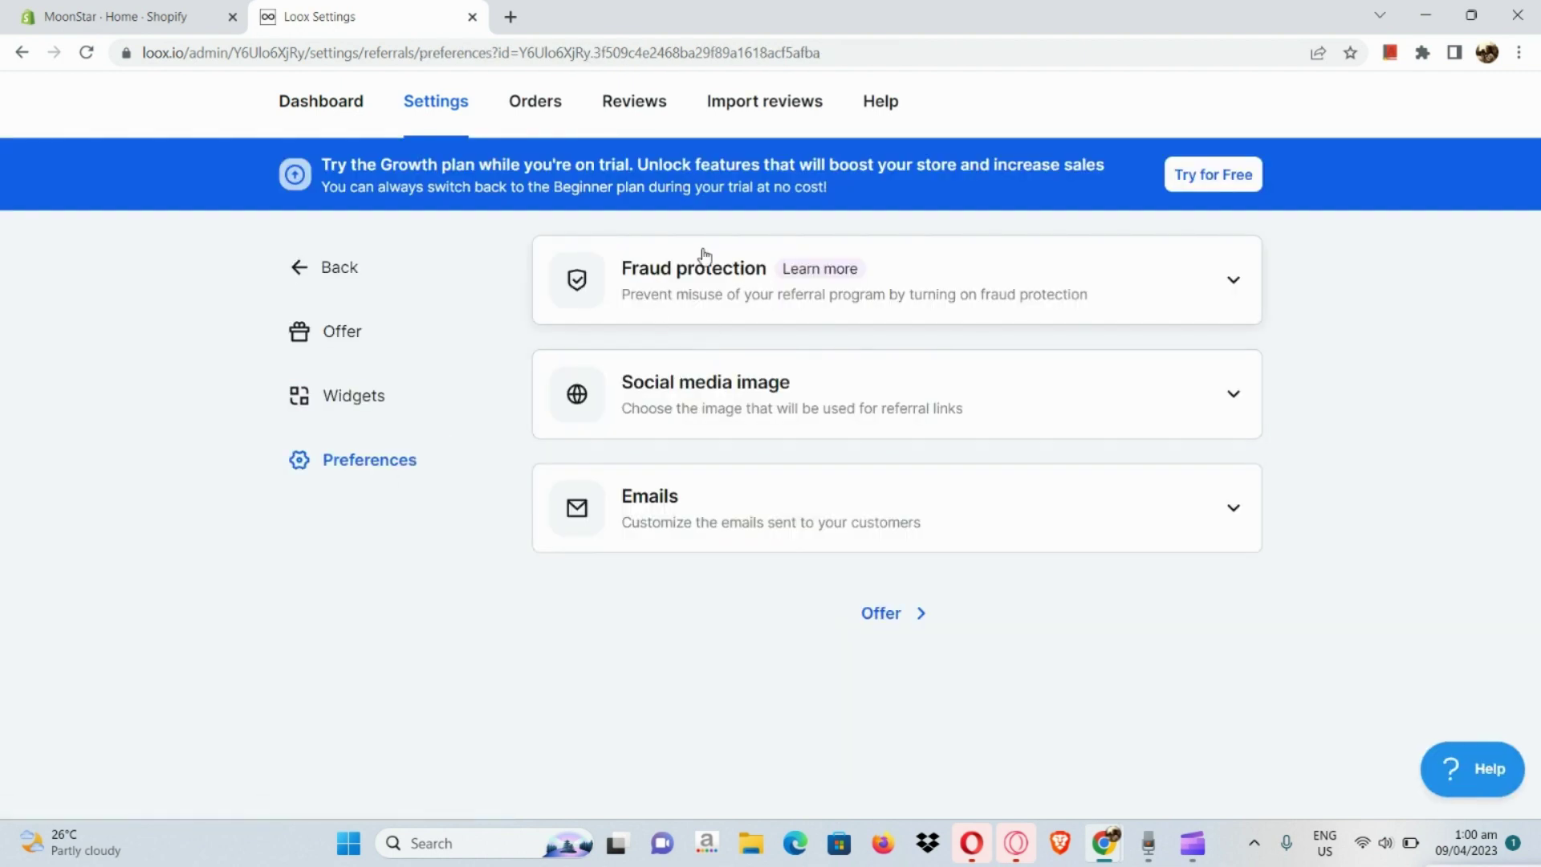
scroll(723, 301, "down", 1)
scroll(723, 301, "up", 5)
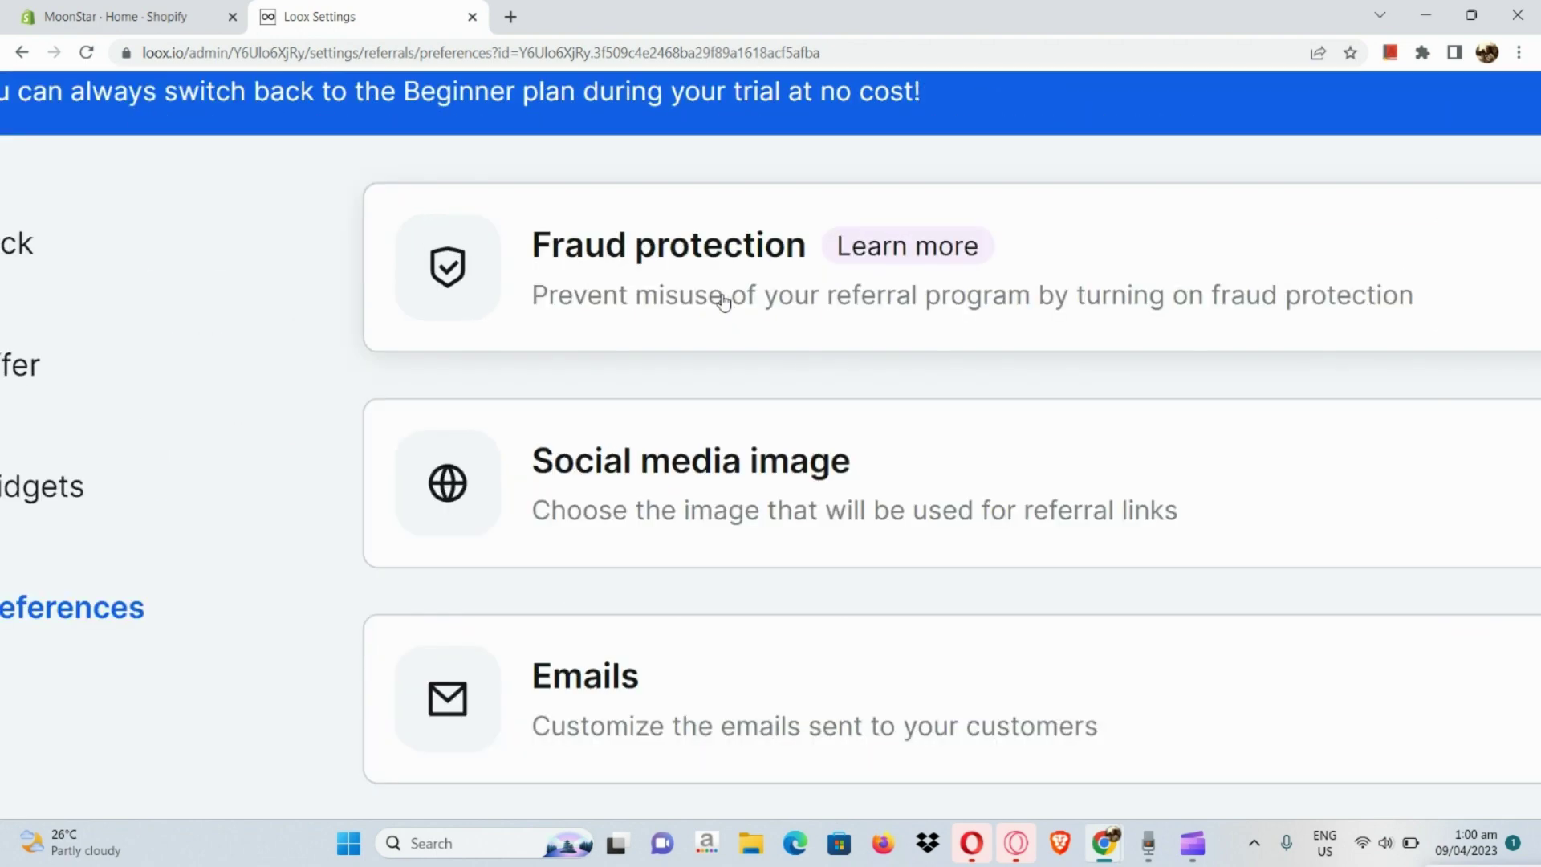
scroll(723, 301, "right", 3)
scroll(723, 301, "right", 3)
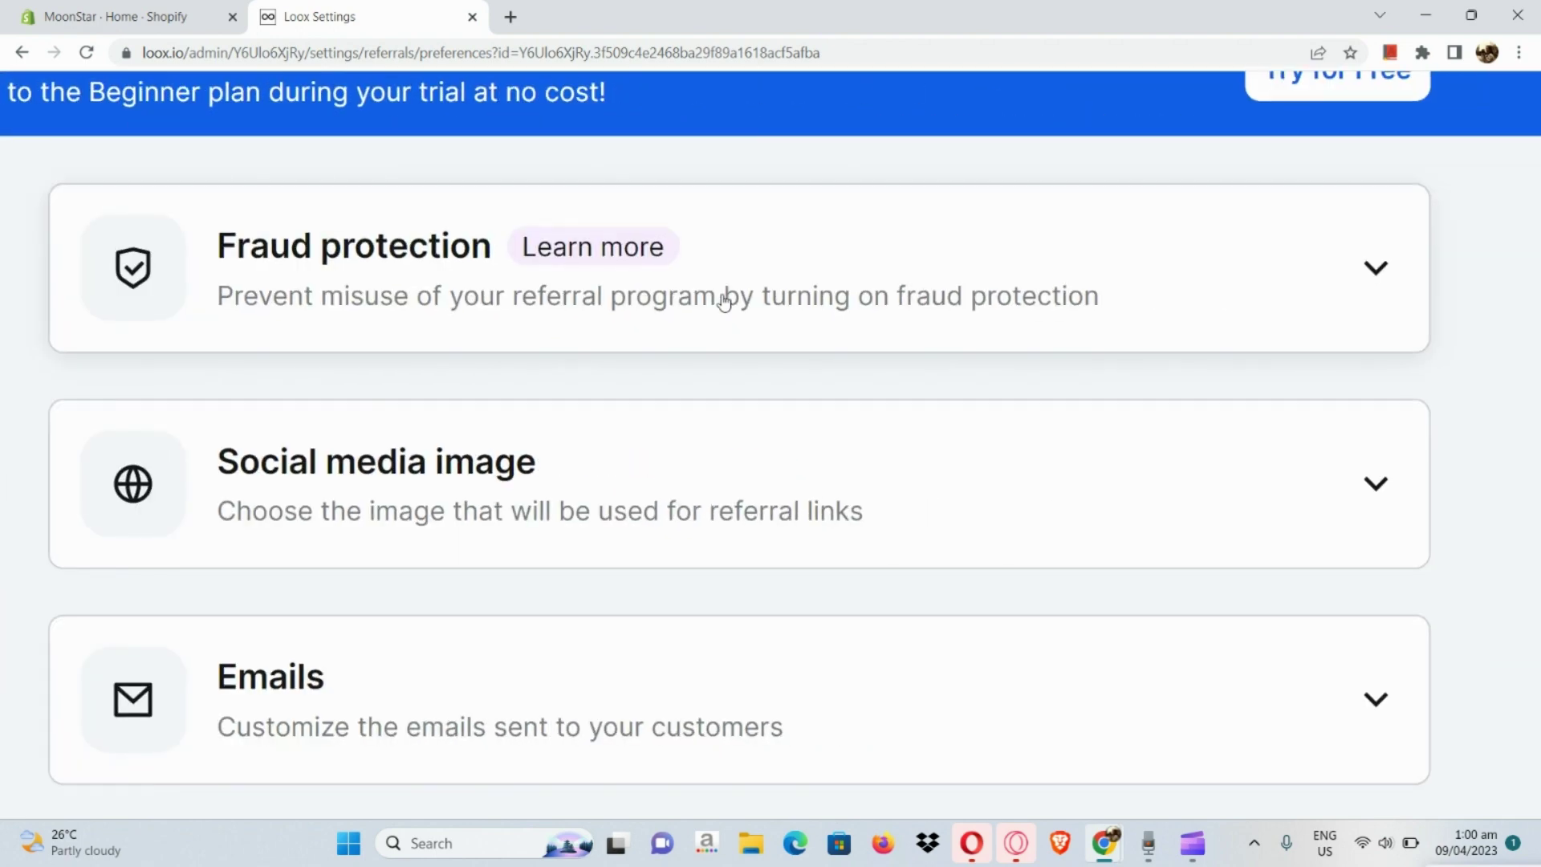
scroll(751, 440, "left", 2)
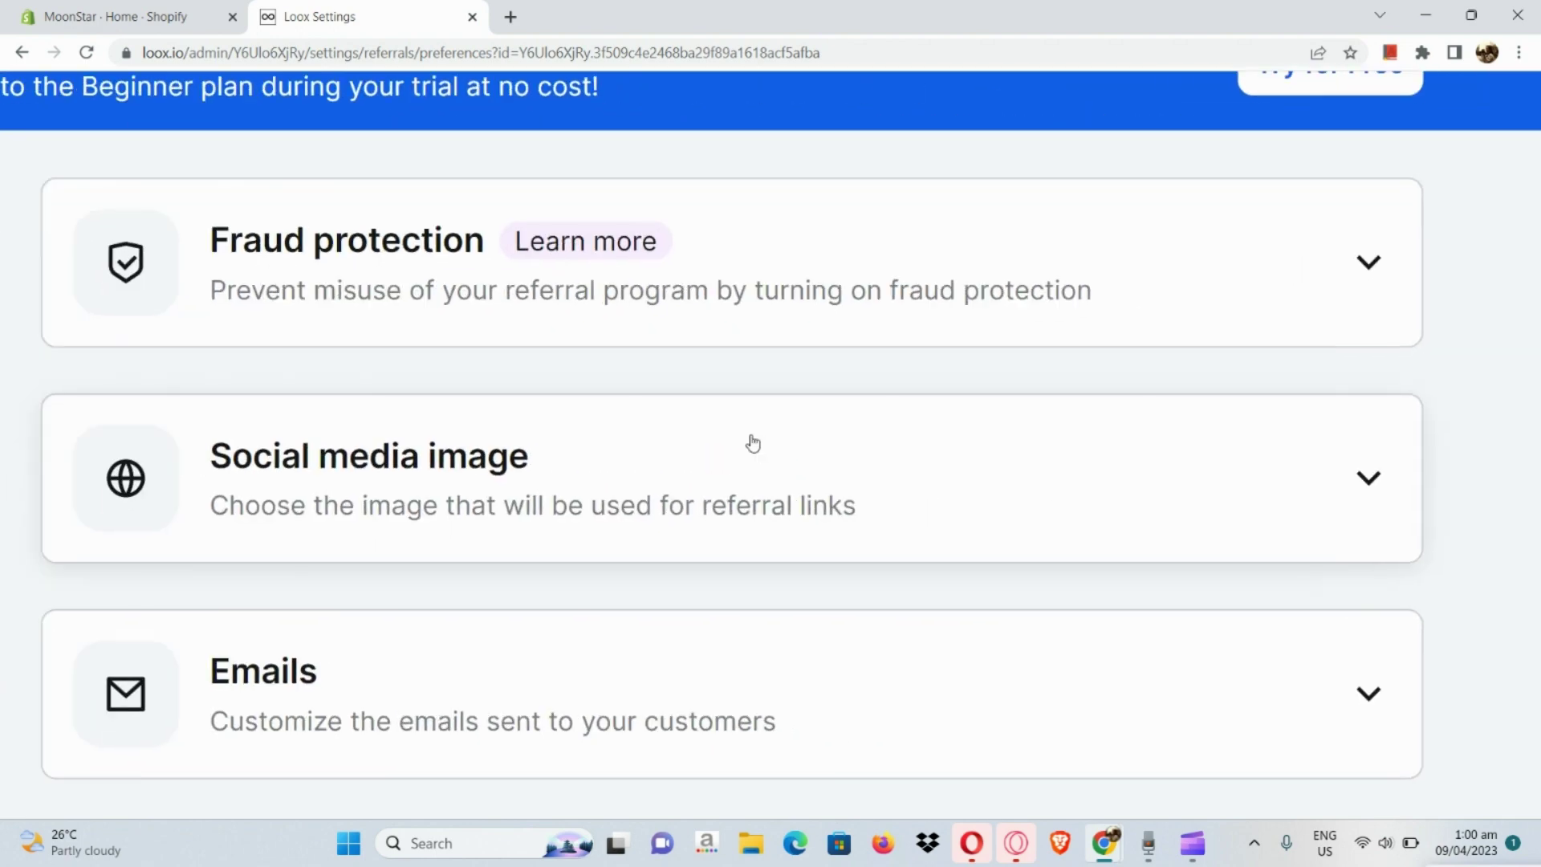
scroll(751, 440, "down", 1)
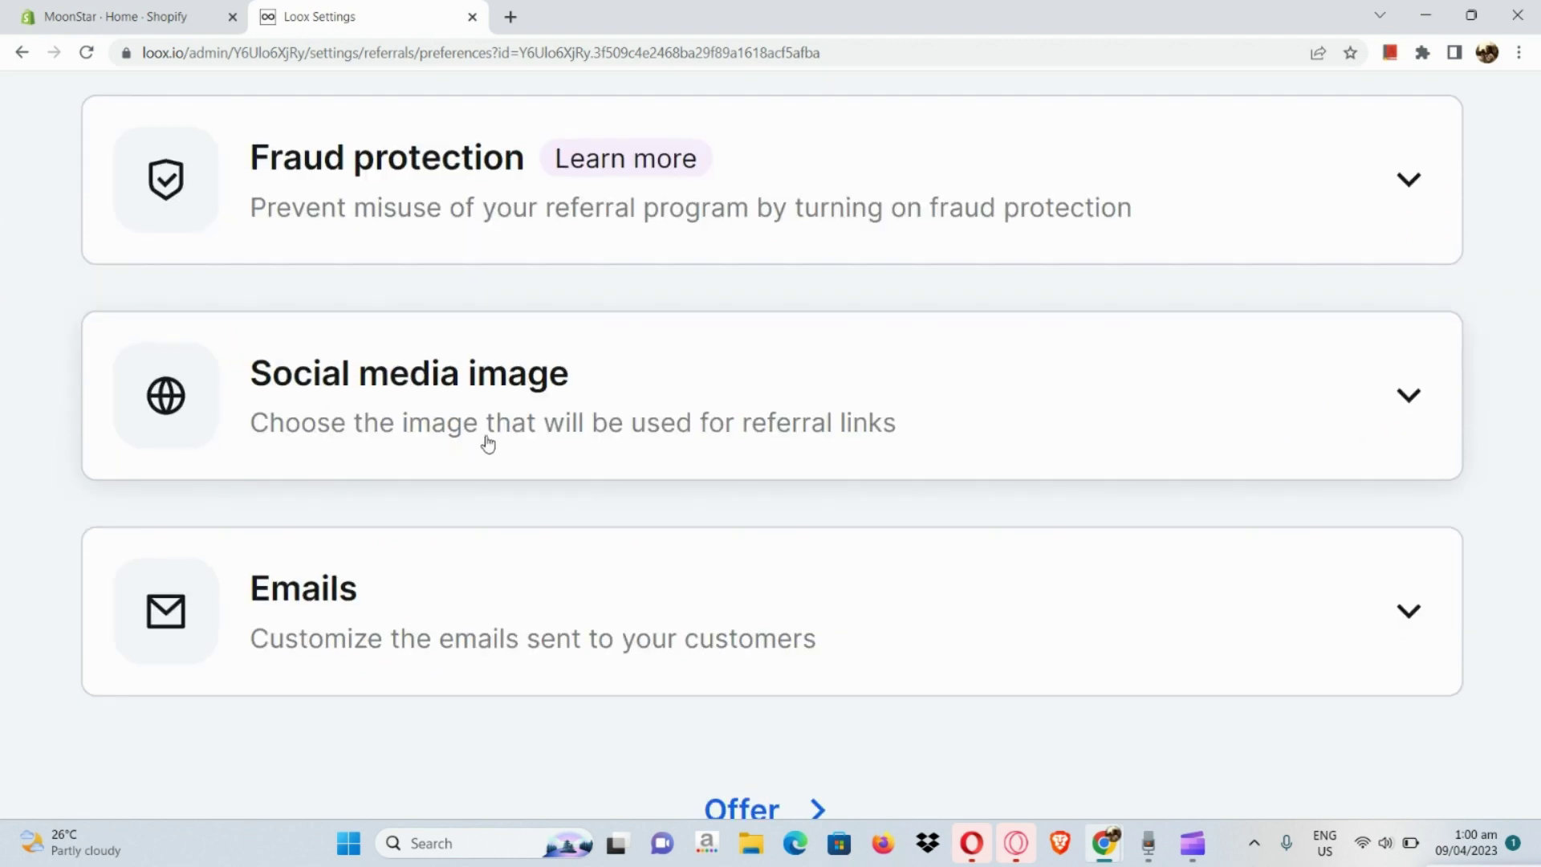
scroll(787, 451, "down", 2)
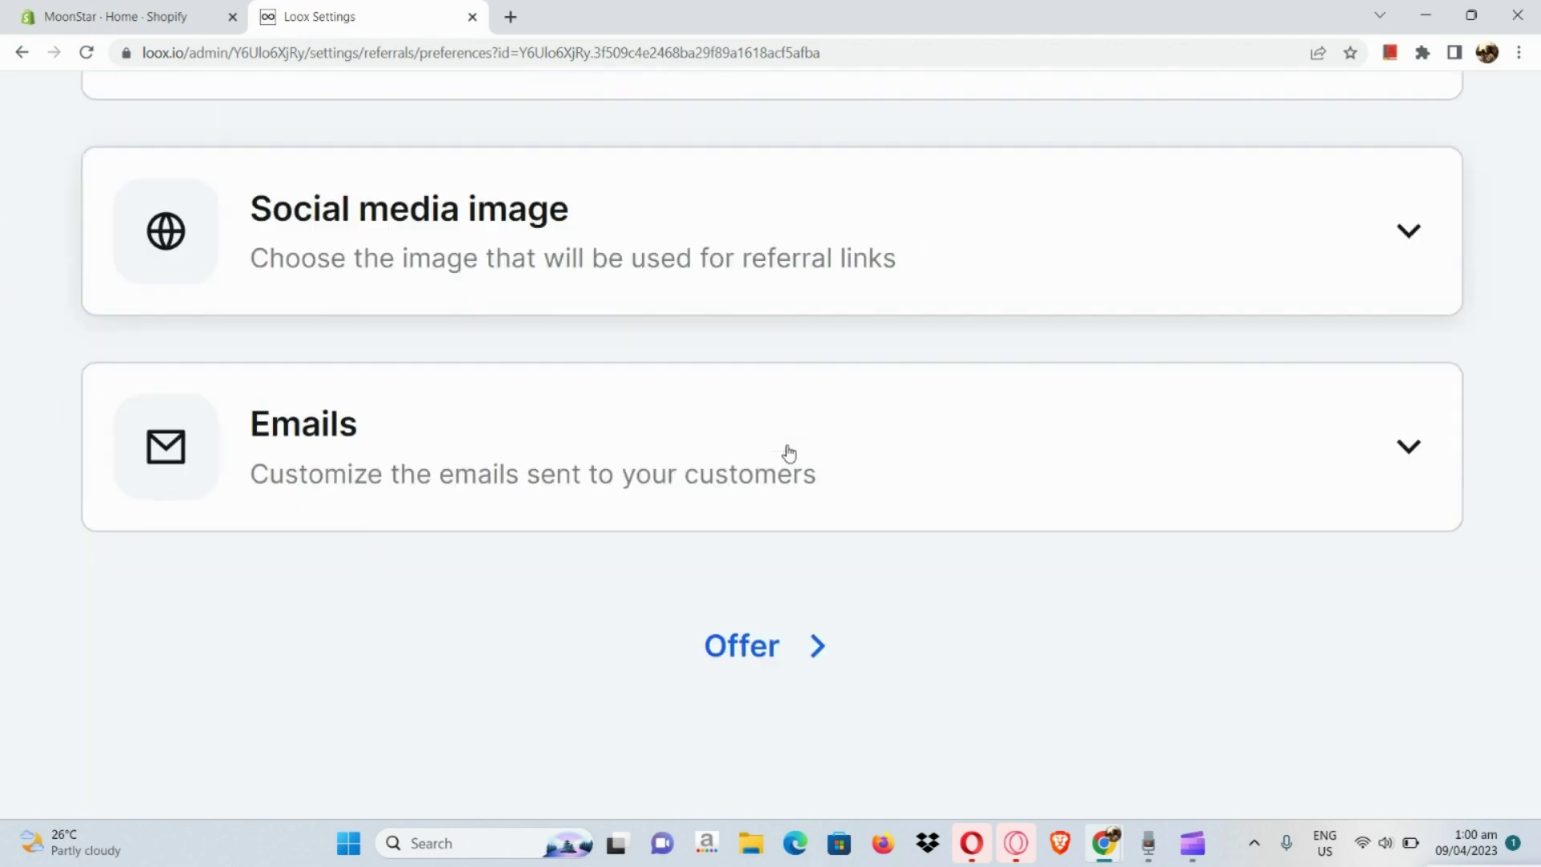
key("ctrl+0")
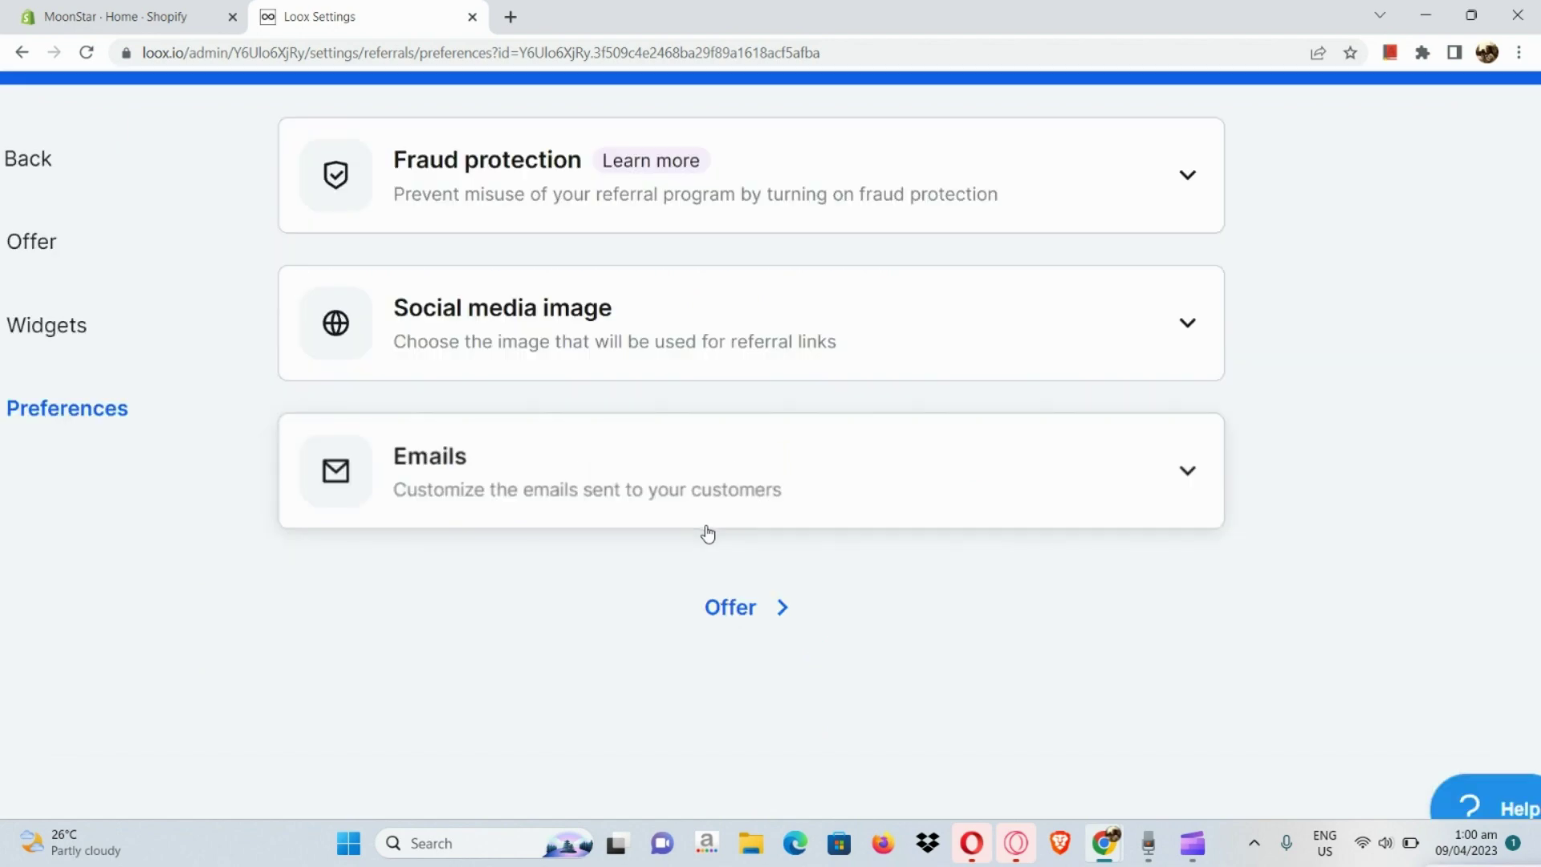
Open the Orders page and examine its email search, order filters and manual review request option.
left_click(554, 99)
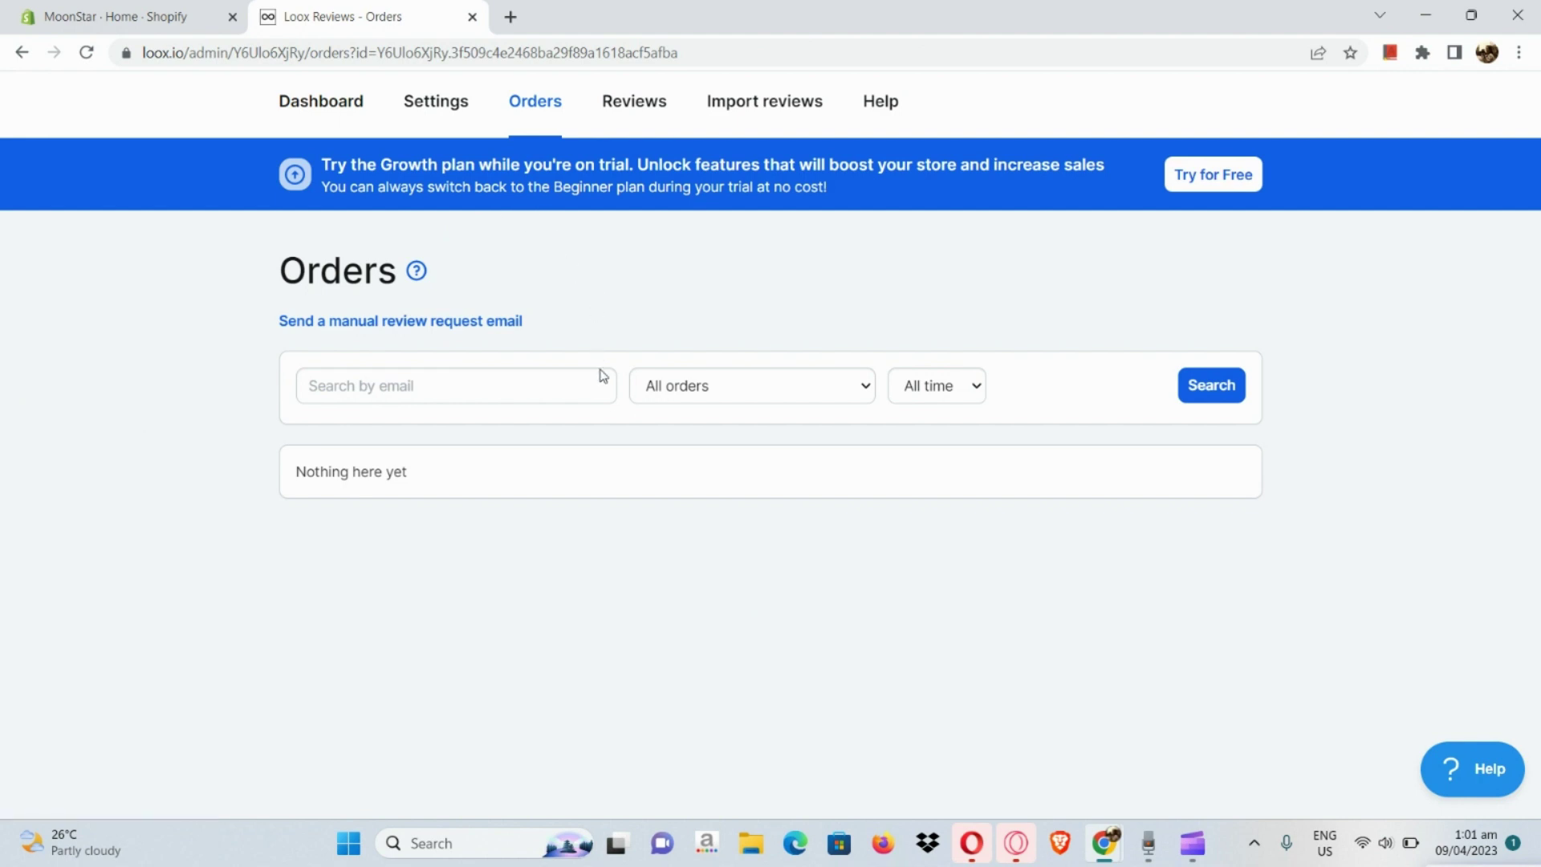
scroll(536, 379, "up", 5)
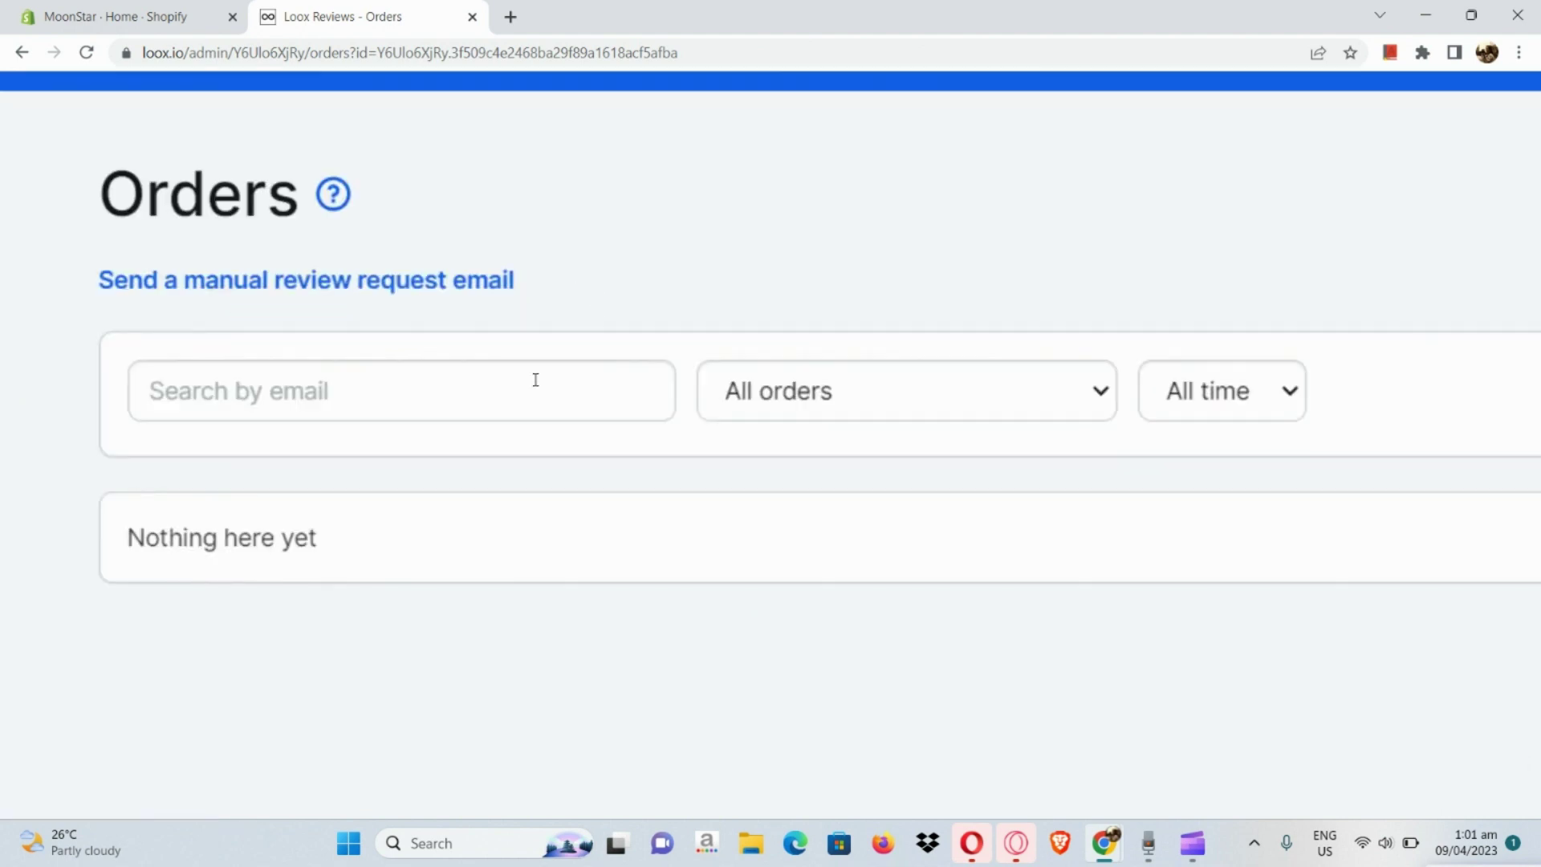
scroll(536, 380, "right", 2)
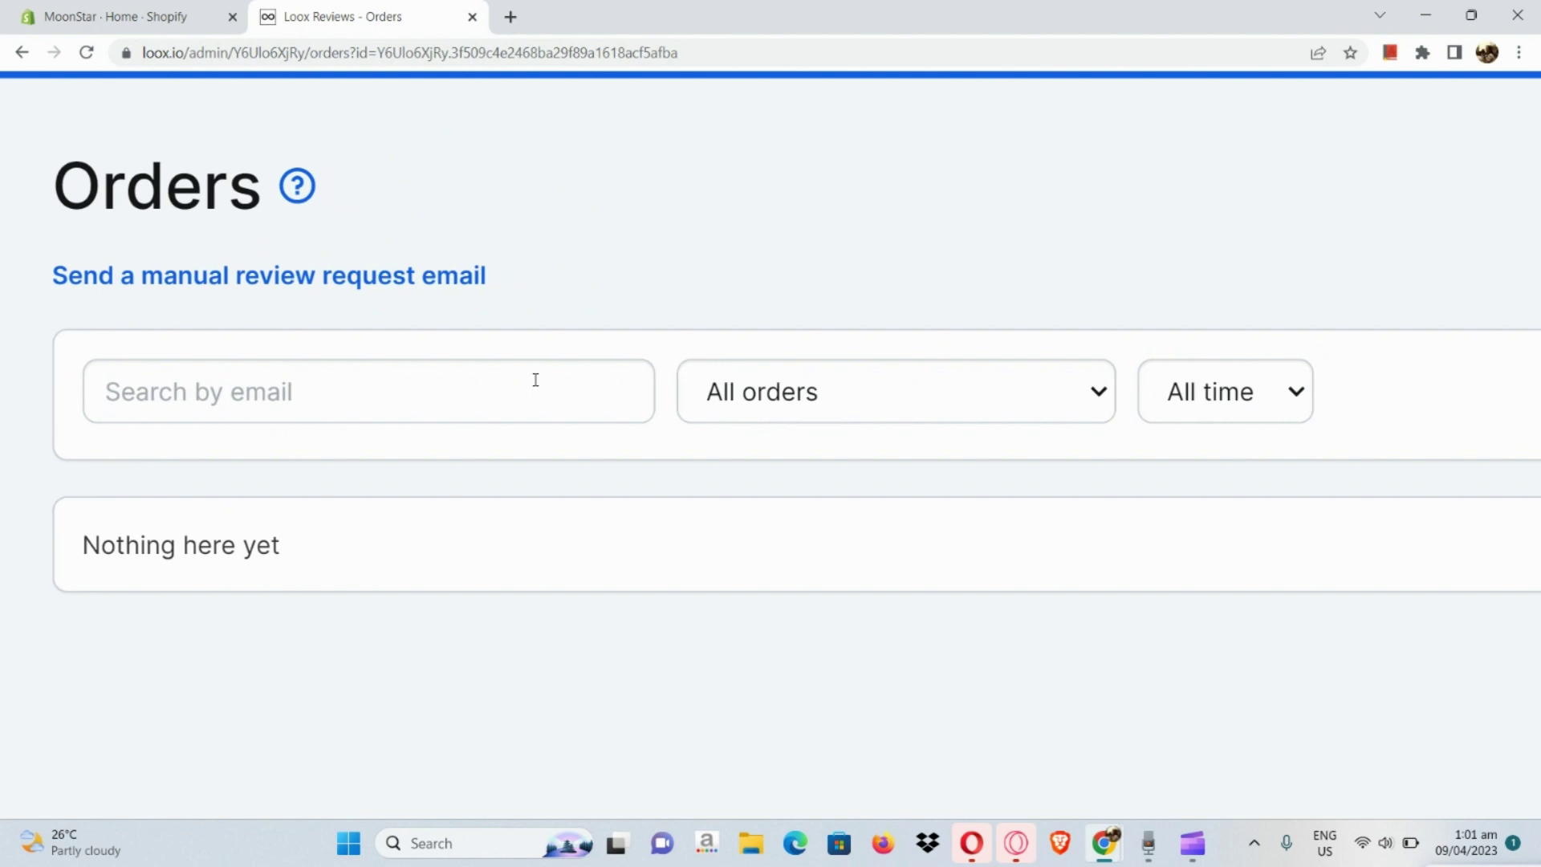
scroll(536, 379, "down", 5)
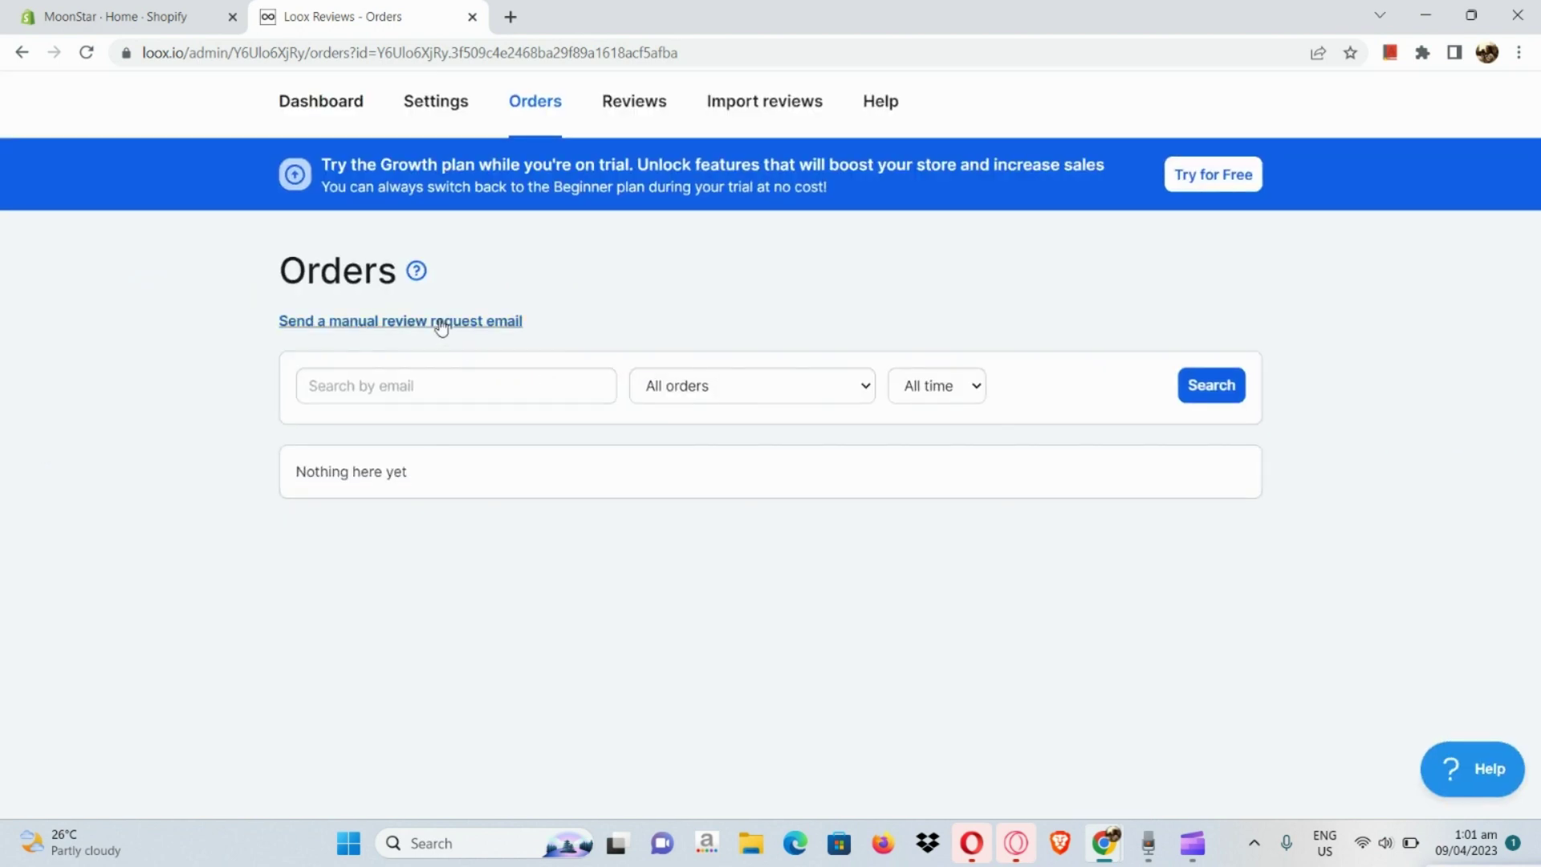
scroll(441, 325, "up", 2, "ctrl")
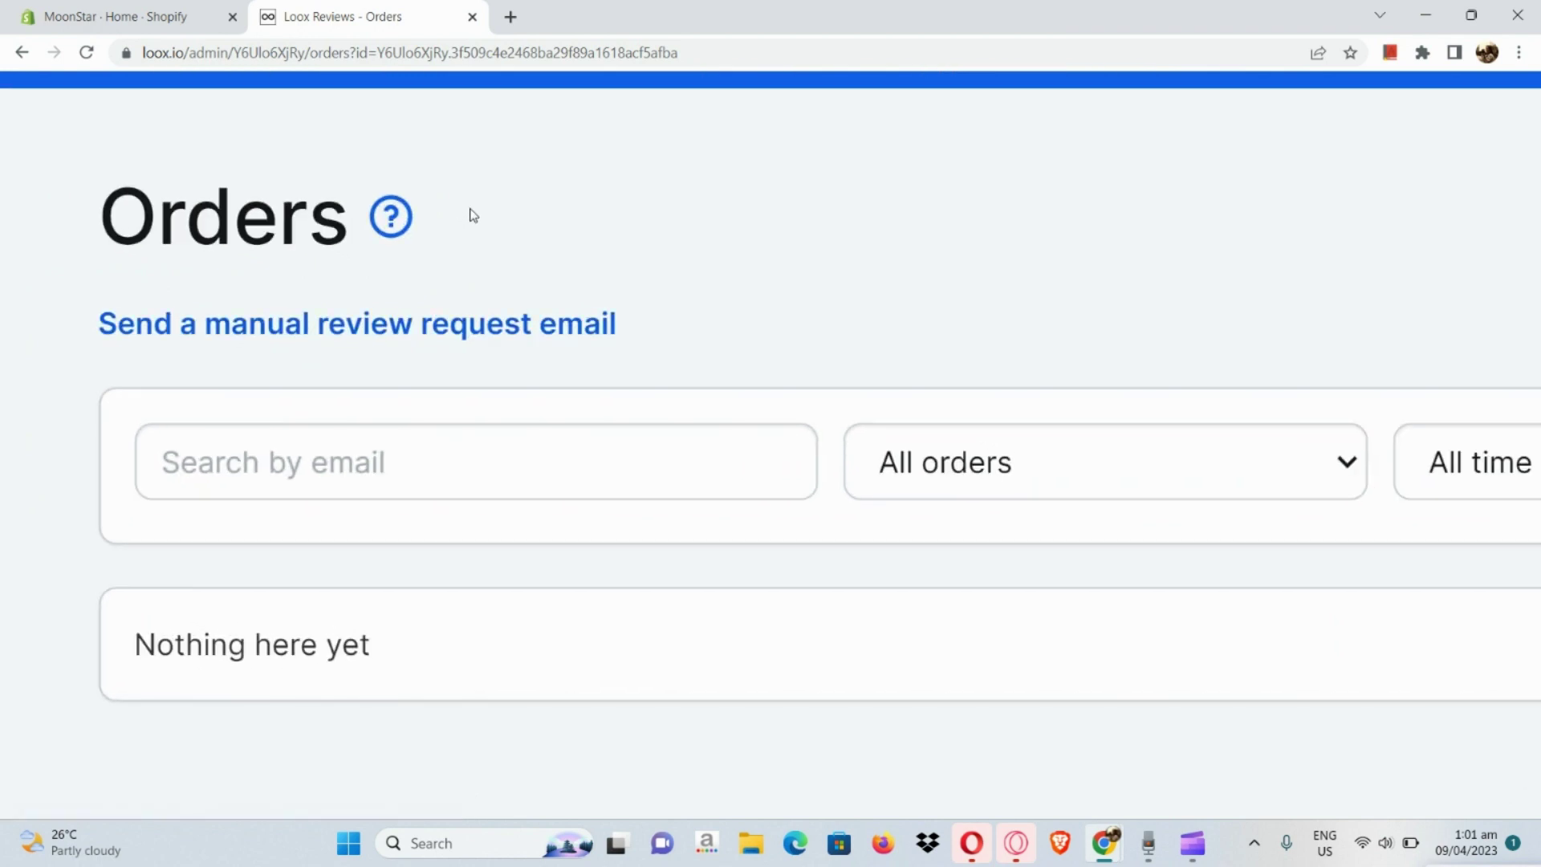
Open the manual review request form and look over its contact details, email subject and product sections.
left_click(467, 322)
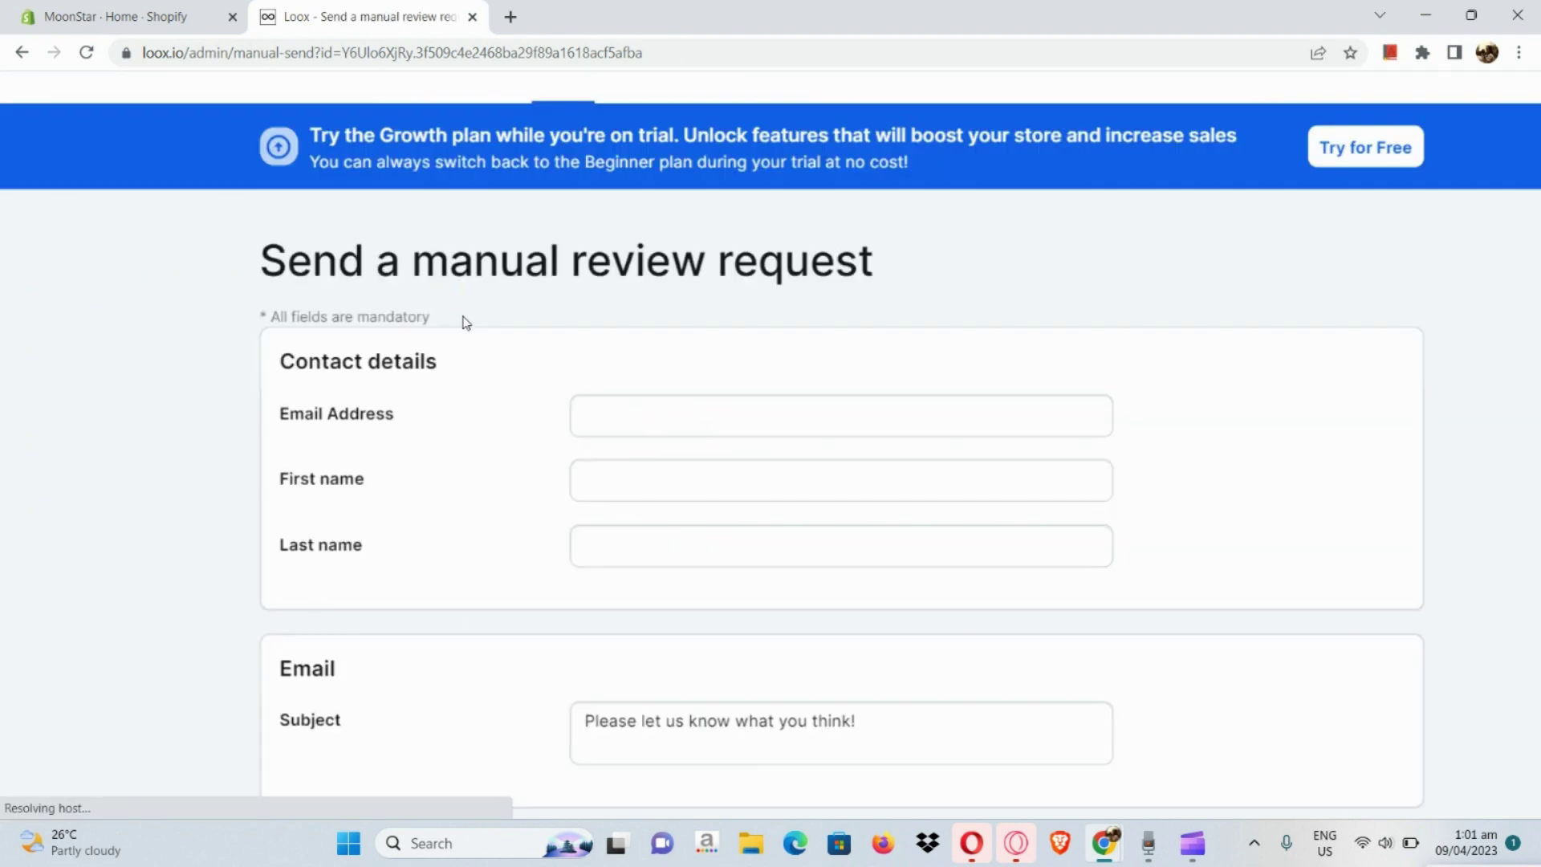
scroll(456, 388, "down", 2)
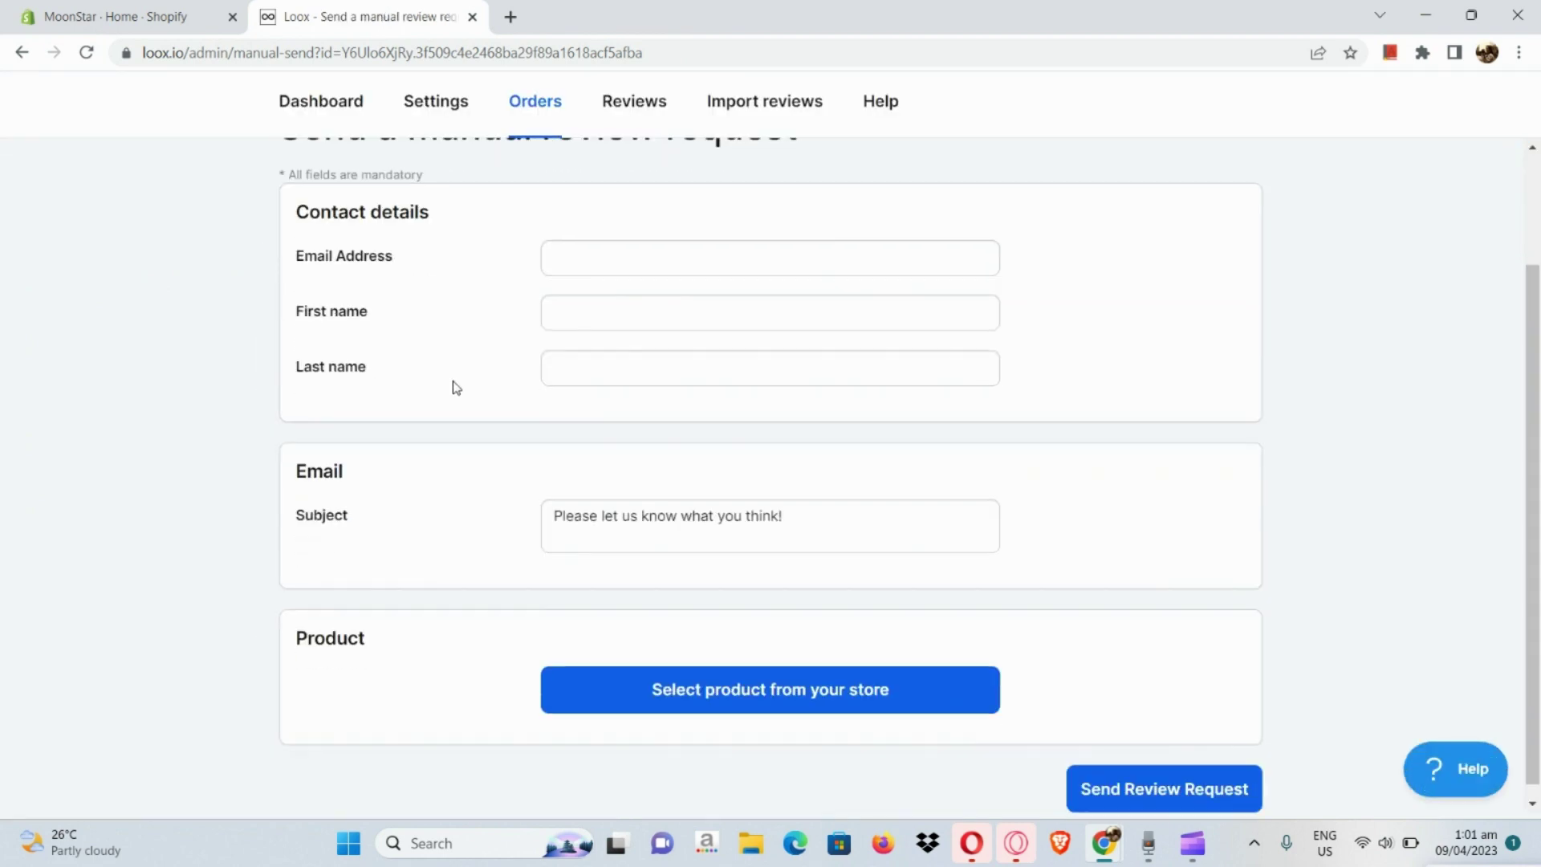
scroll(456, 388, "up", 2)
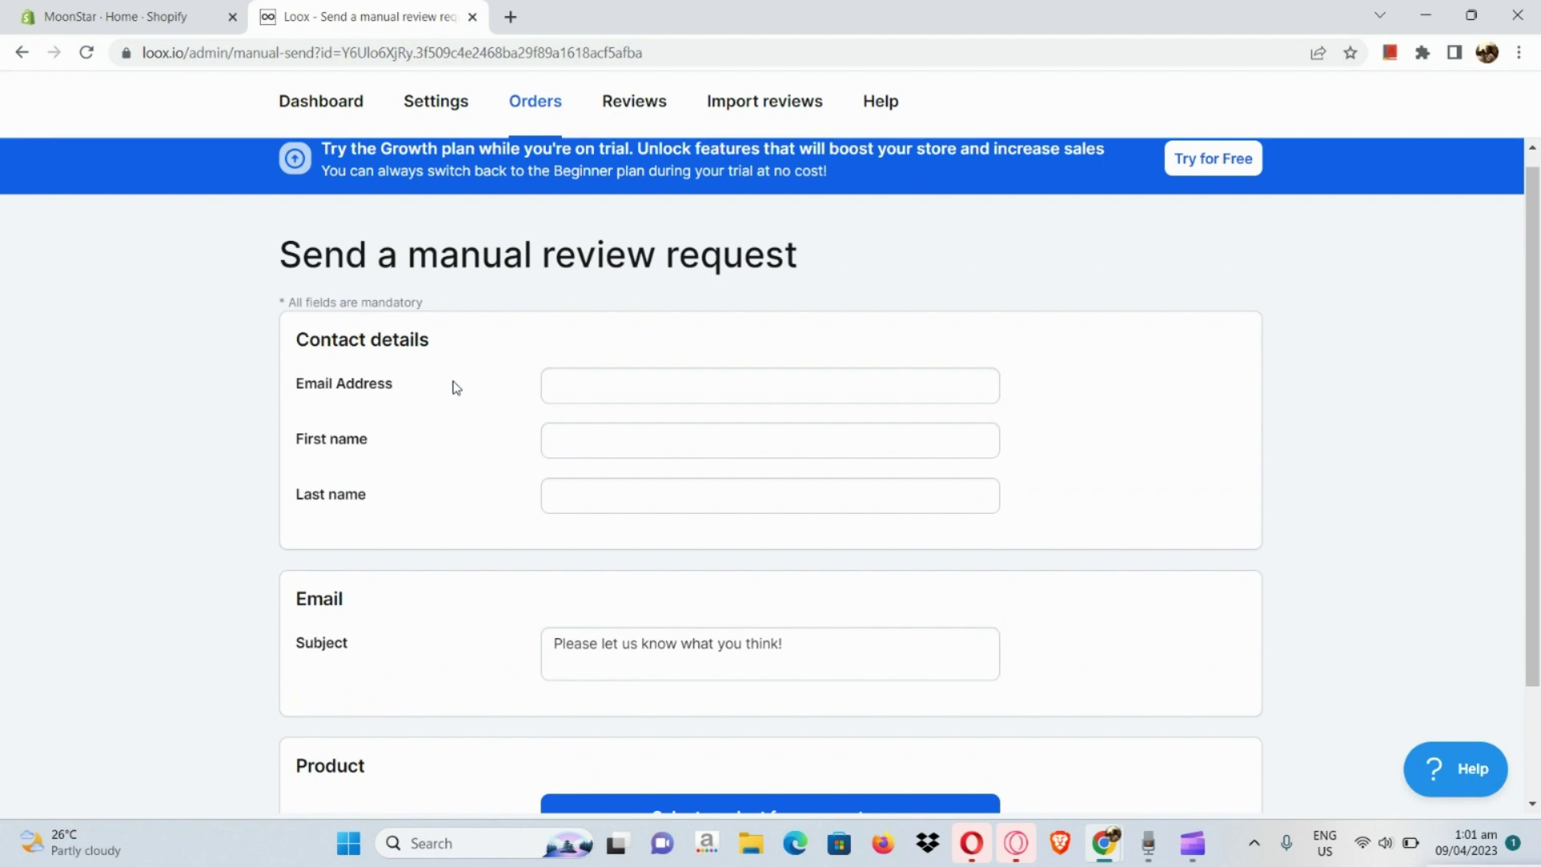
Open the Reviews page and examine the rating summary, review filters and the option to export all reviews to a .csv file.
left_click(654, 104)
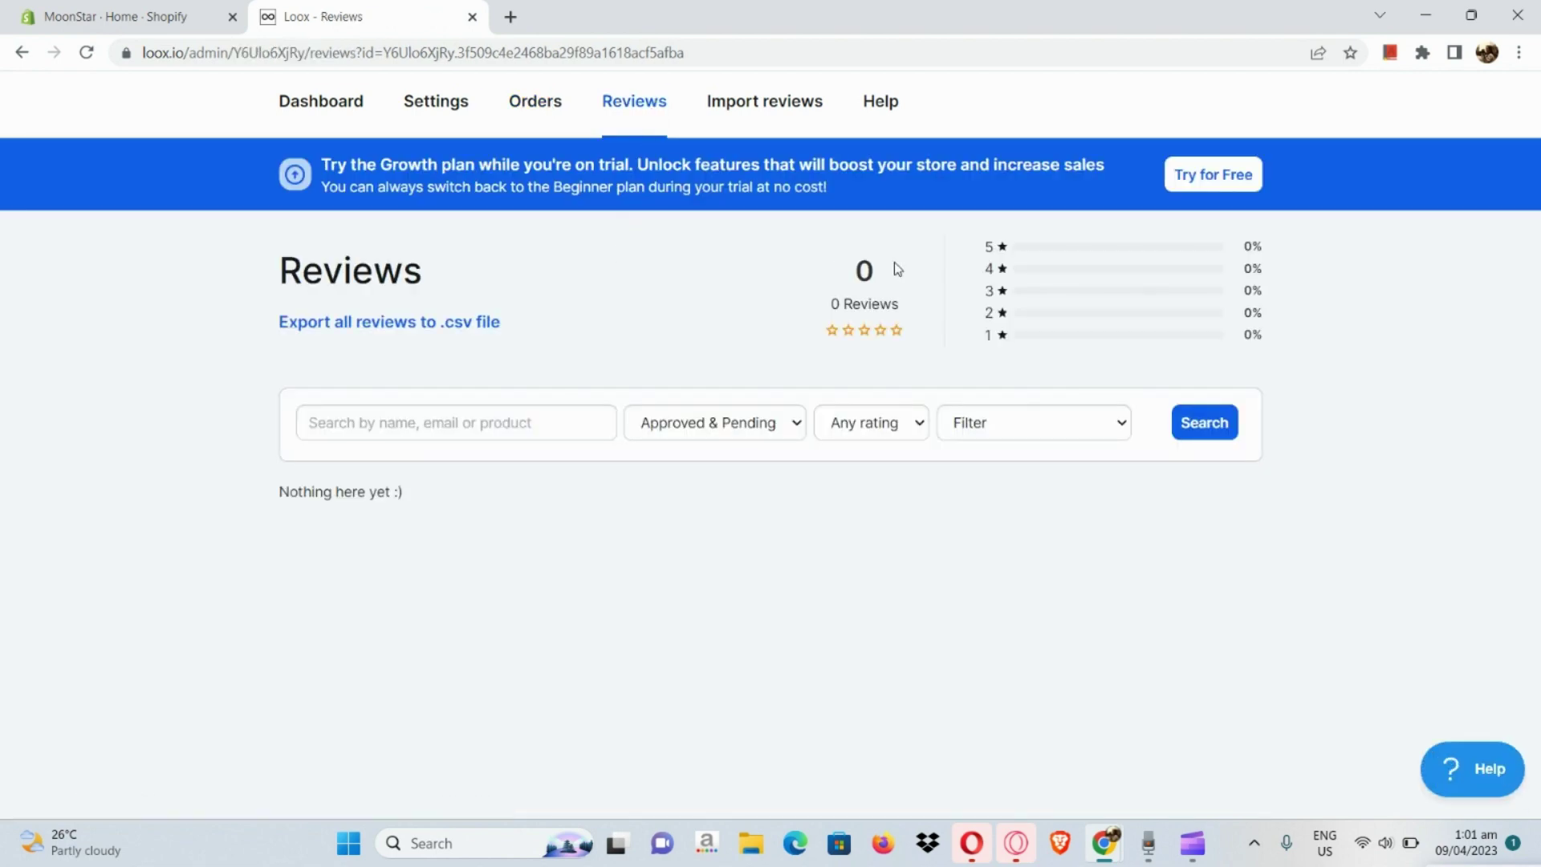
scroll(894, 262, "up", 5)
scroll(894, 262, "right", 10)
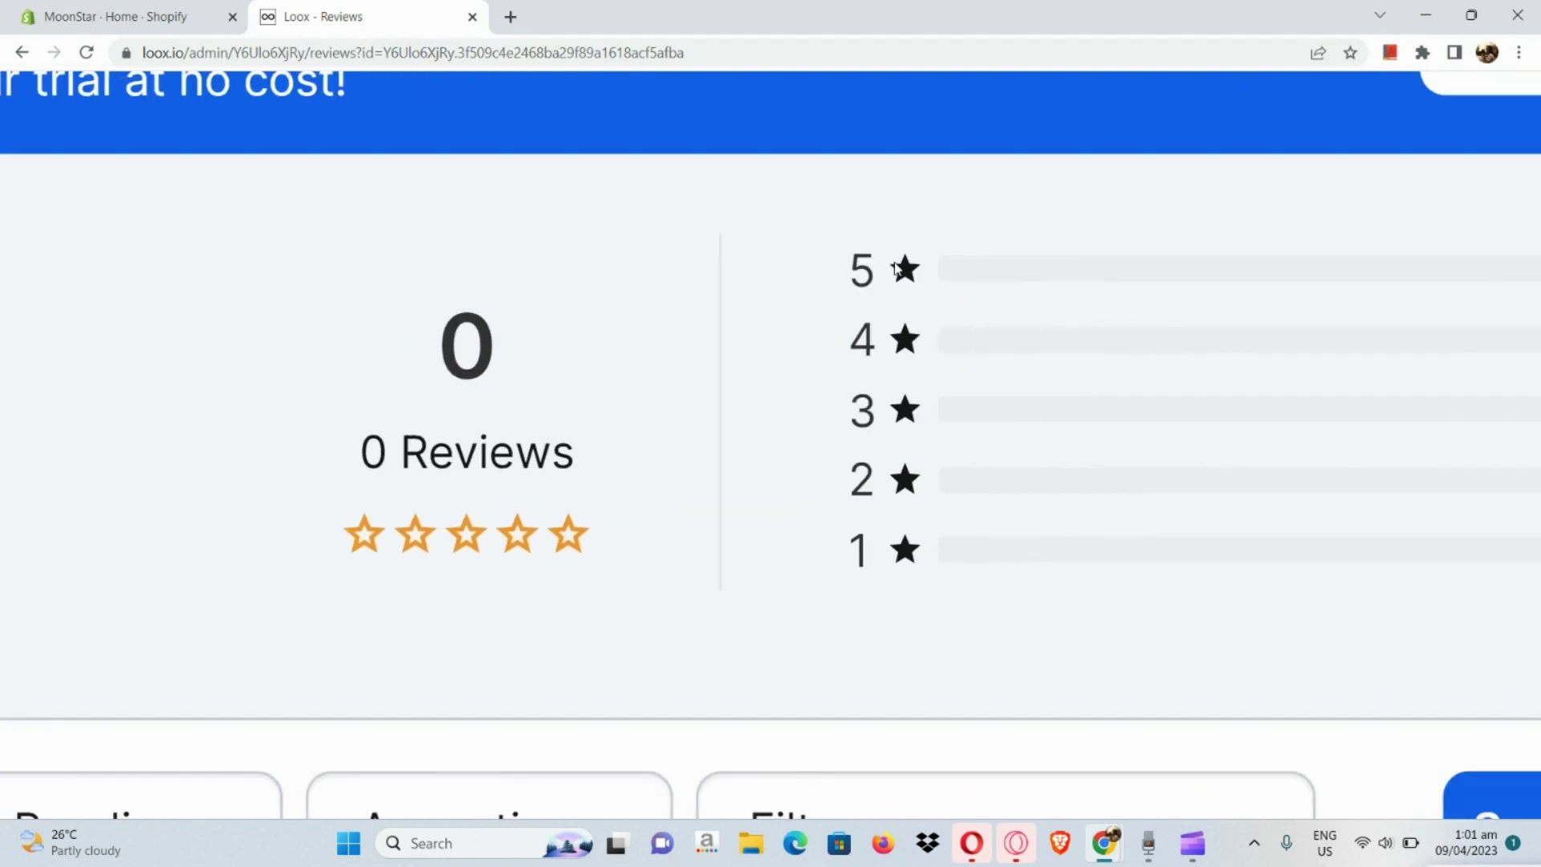
scroll(894, 262, "down", 5)
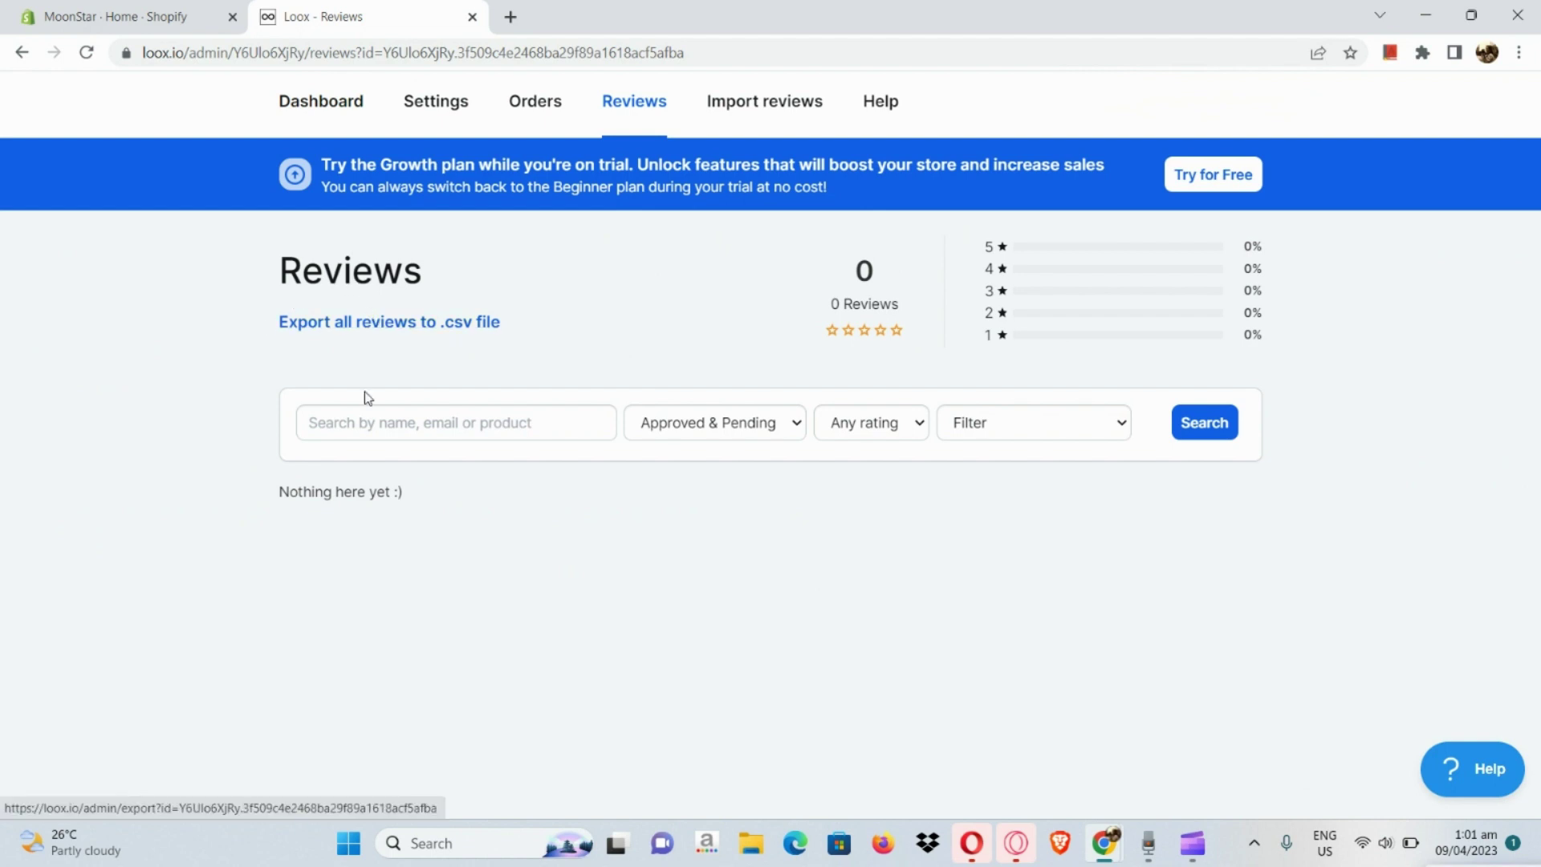
scroll(372, 329, "up", 5)
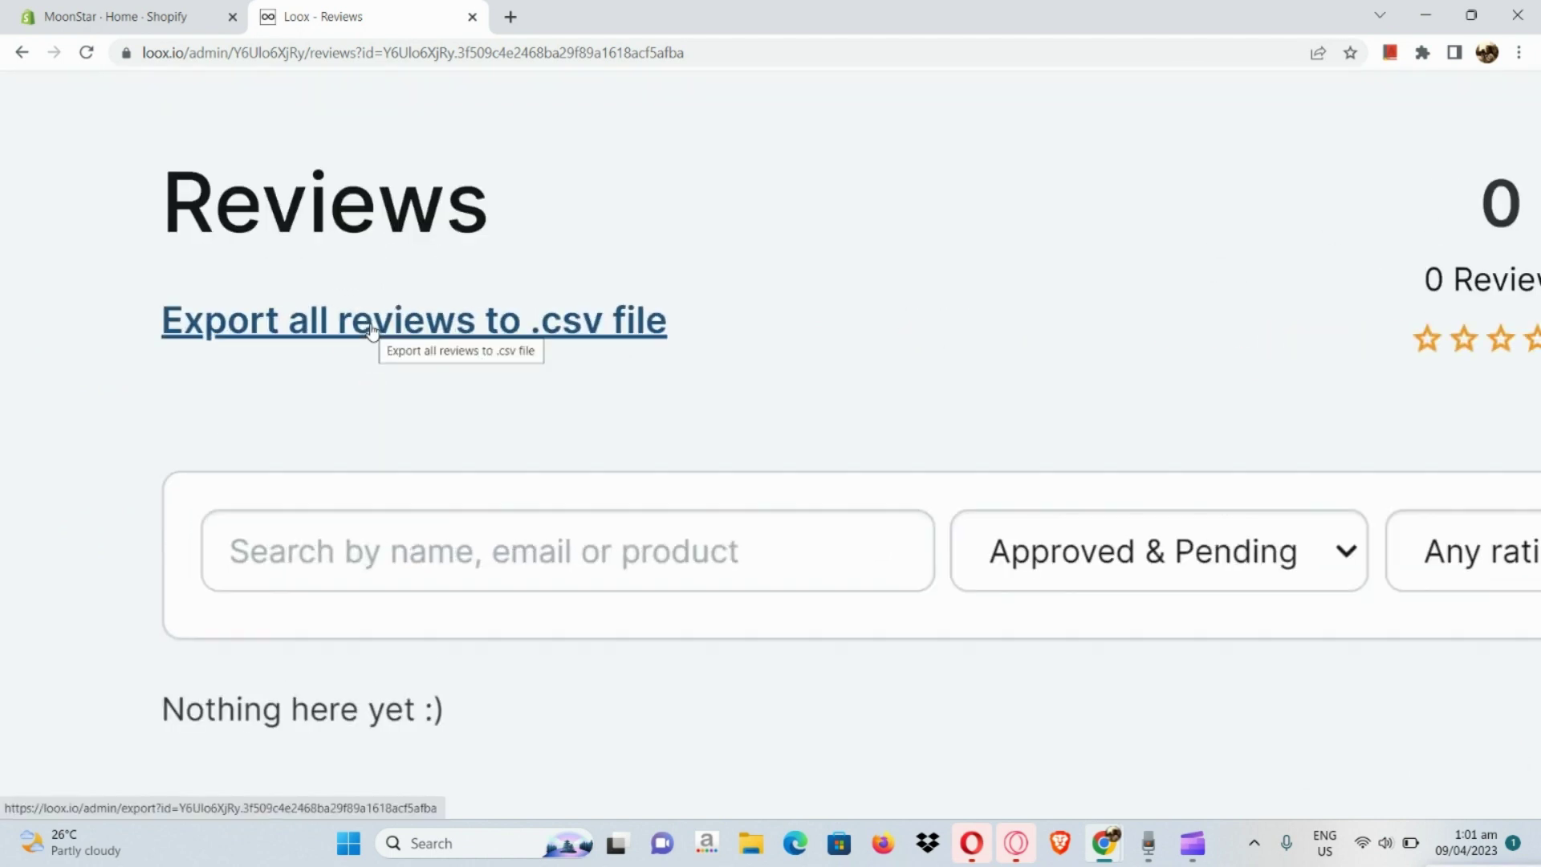
scroll(371, 329, "down", 5)
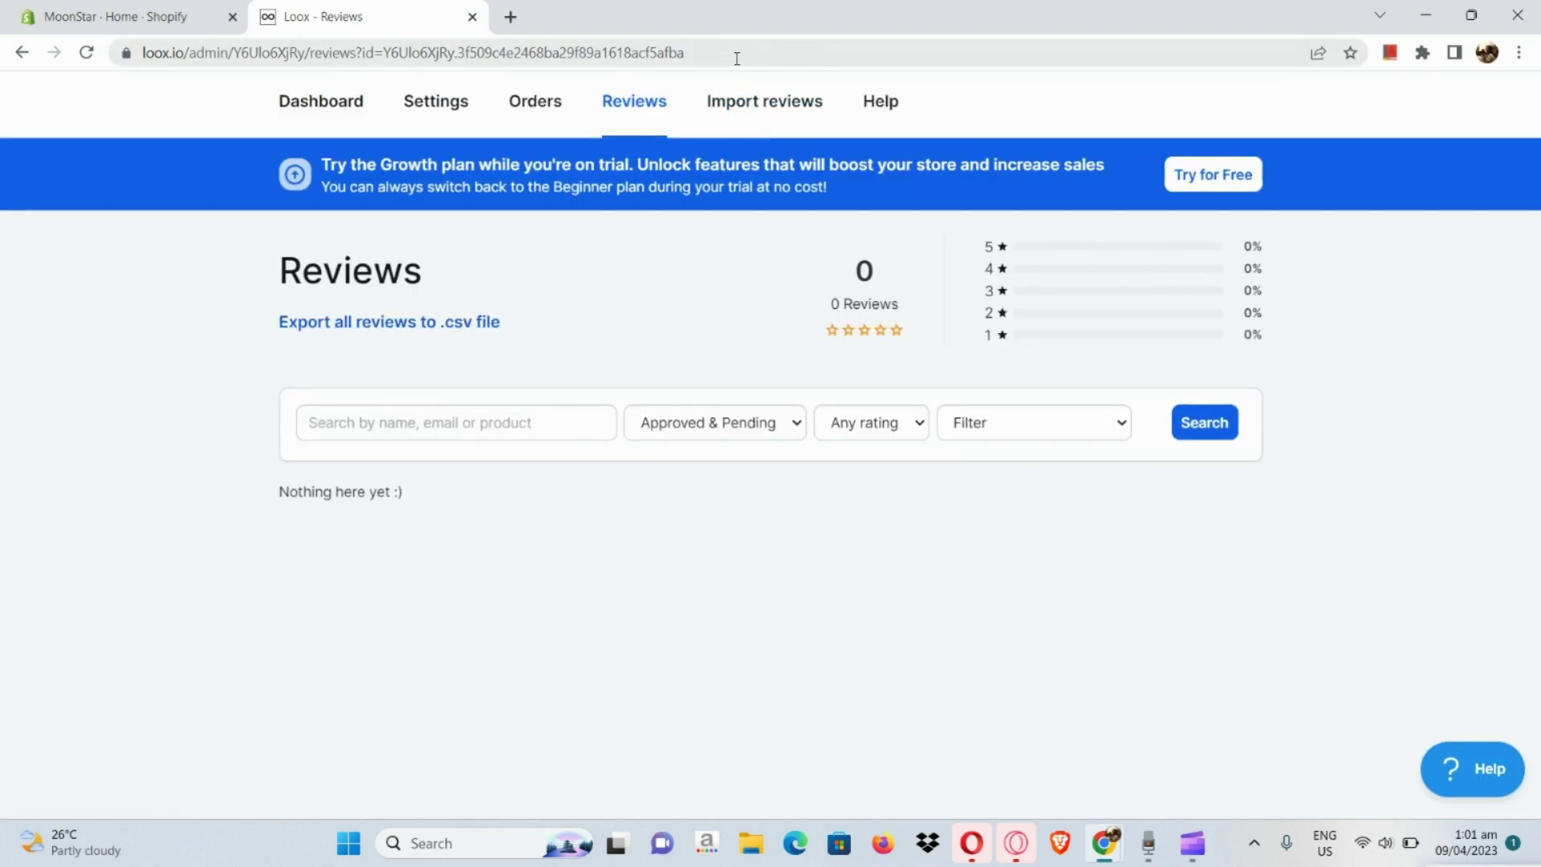
Open Import reviews and read the instructions for one-click import from AliExpress and import from supported apps.
left_click(766, 99)
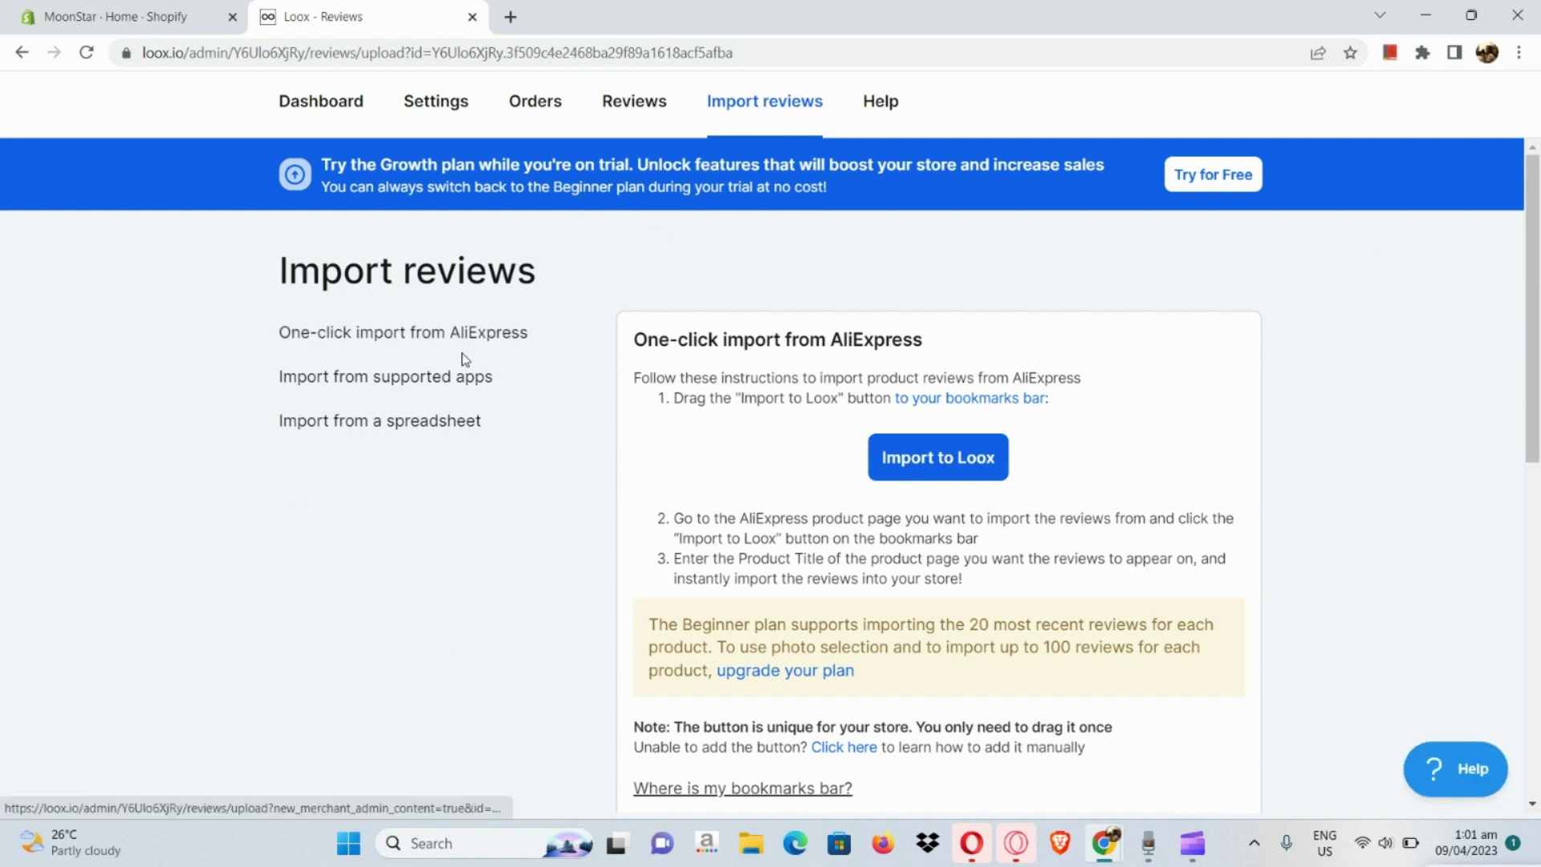
scroll(419, 346, "up", 5)
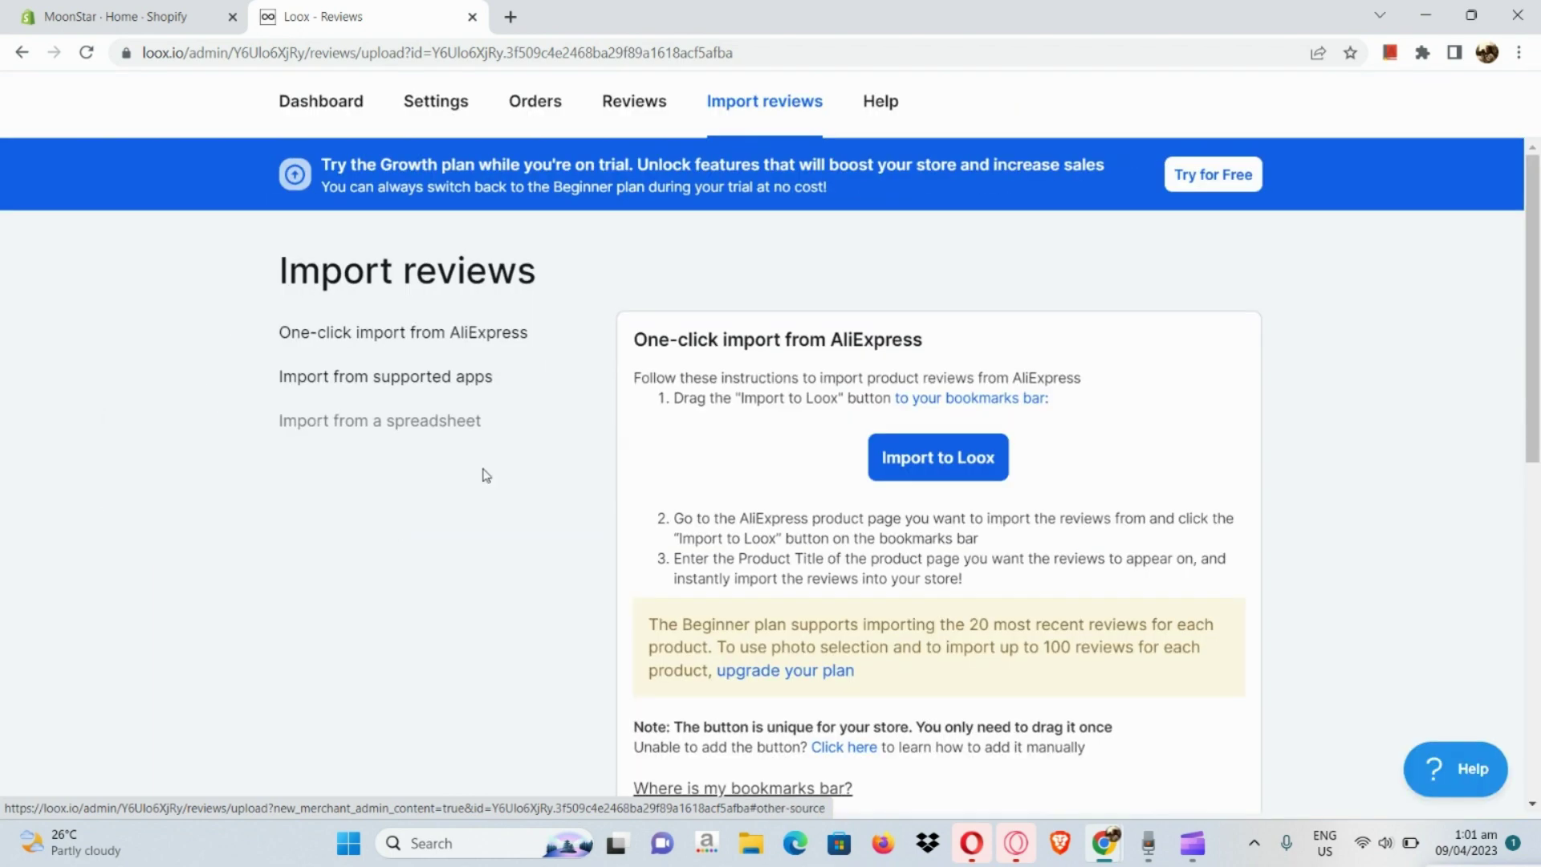
scroll(766, 422, "down", 1)
scroll(766, 422, "down", 8)
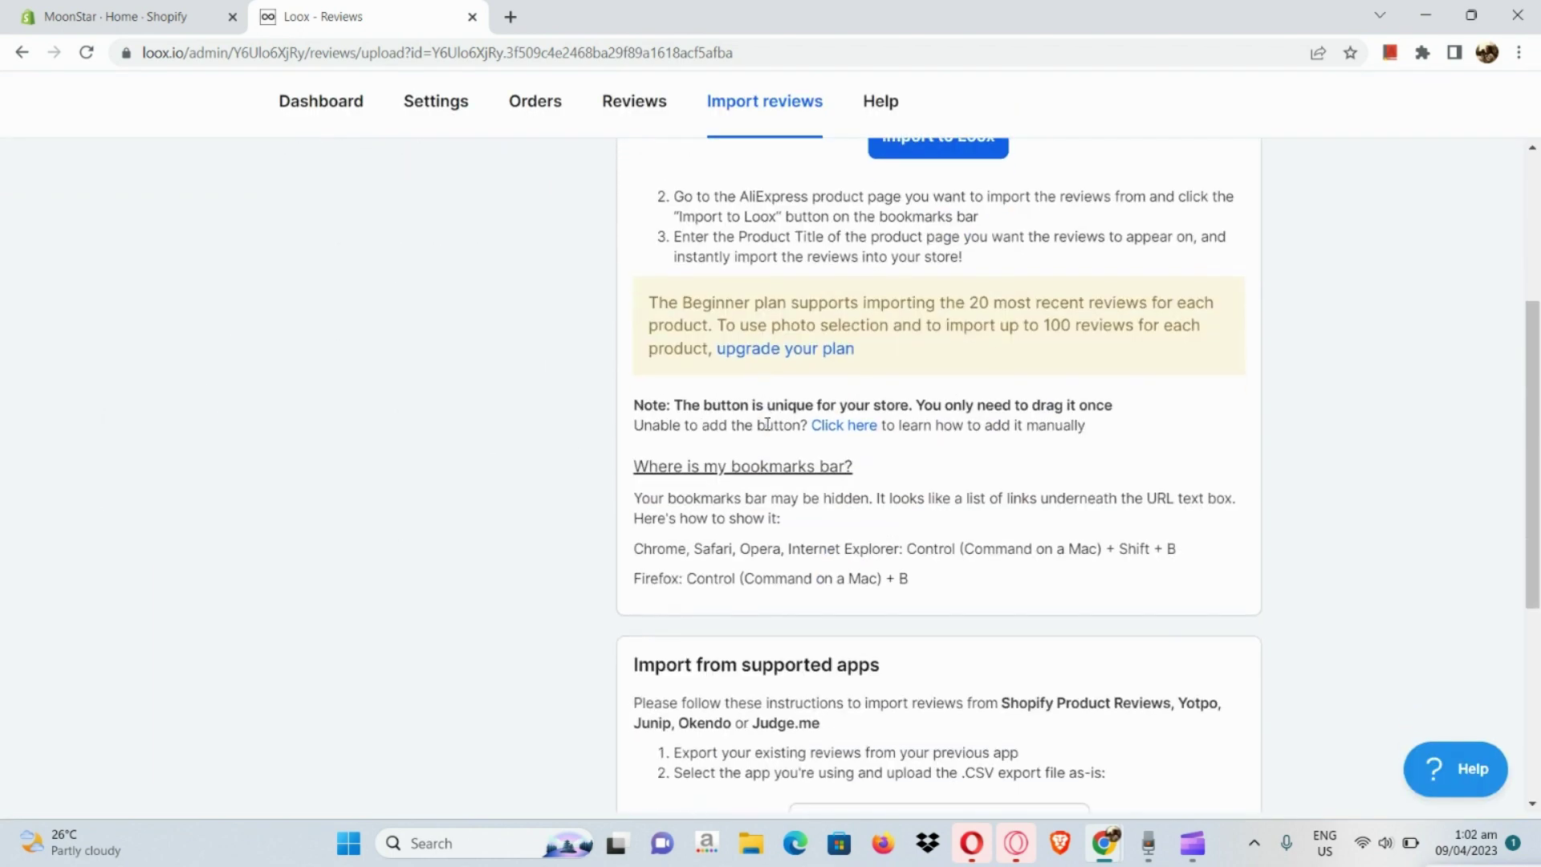
scroll(769, 429, "up", 10)
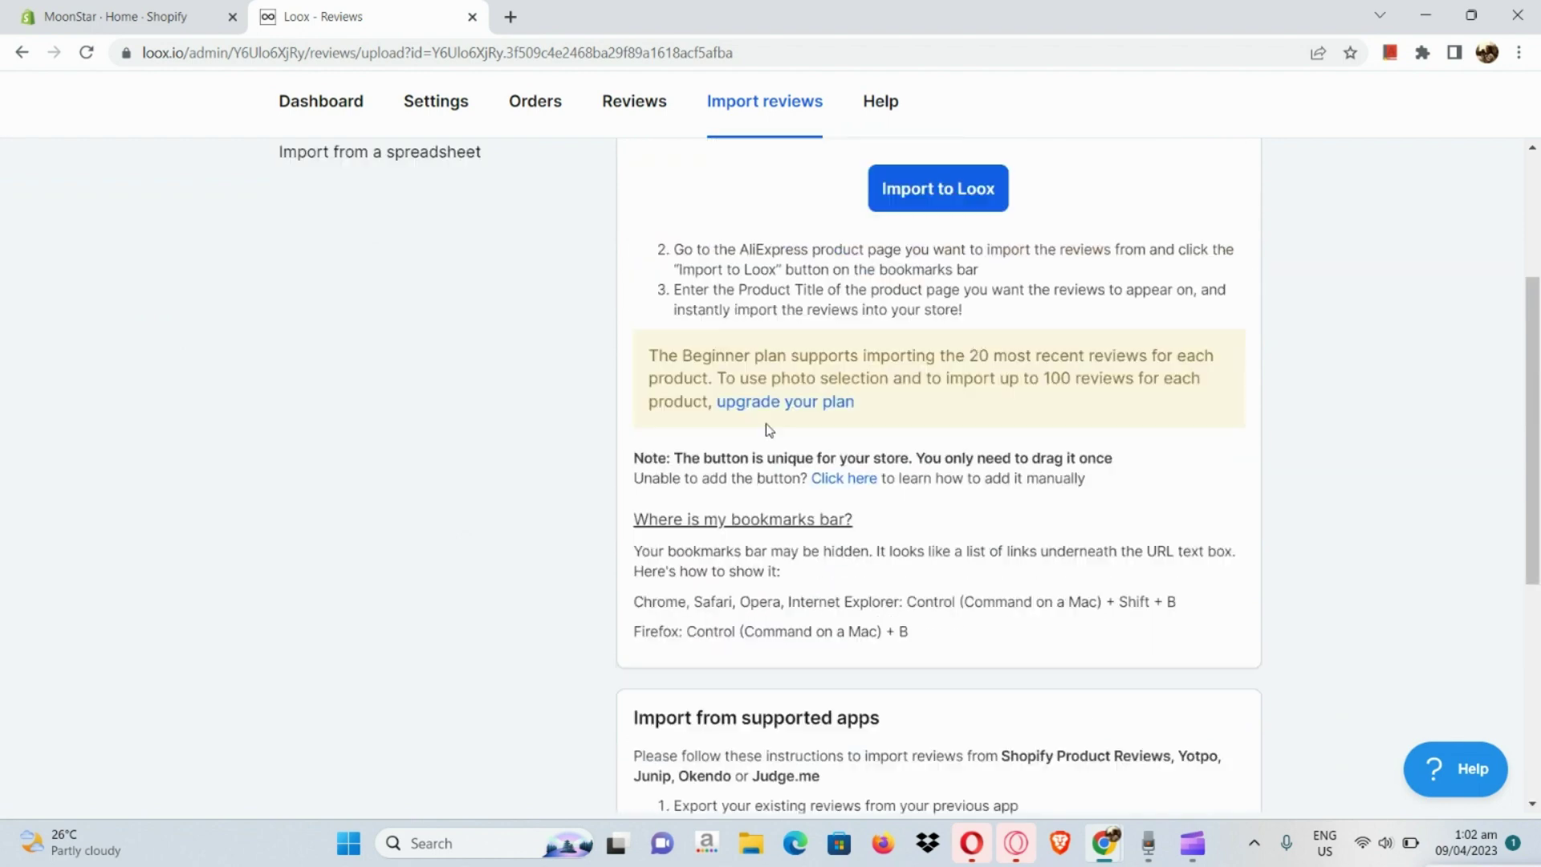
Try to open the Help page, going back to Import reviews once to retry.
left_click(880, 105)
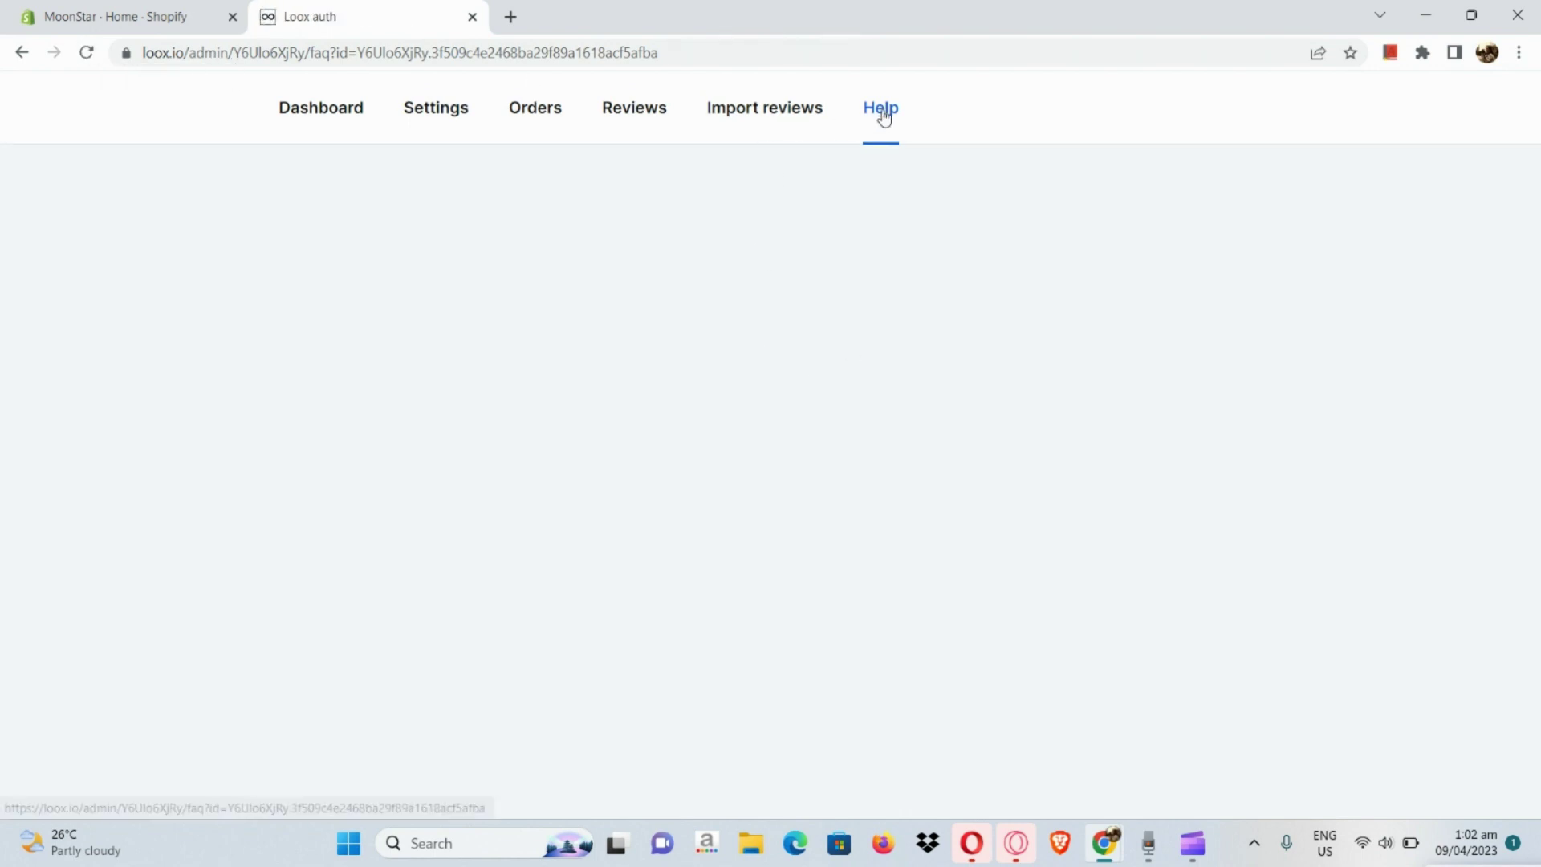
left_click(781, 113)
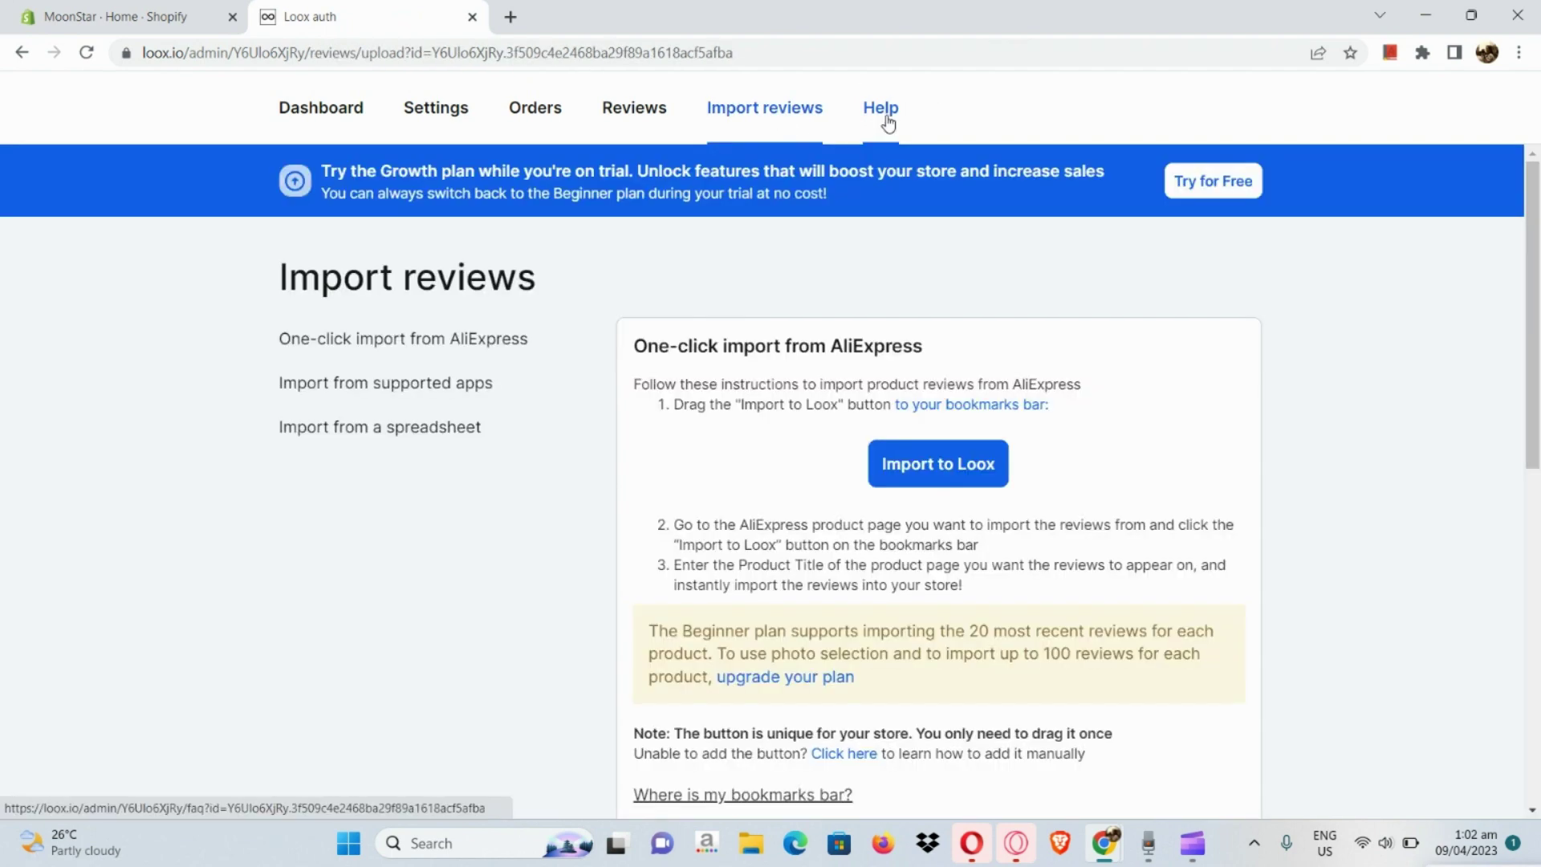
left_click(888, 124)
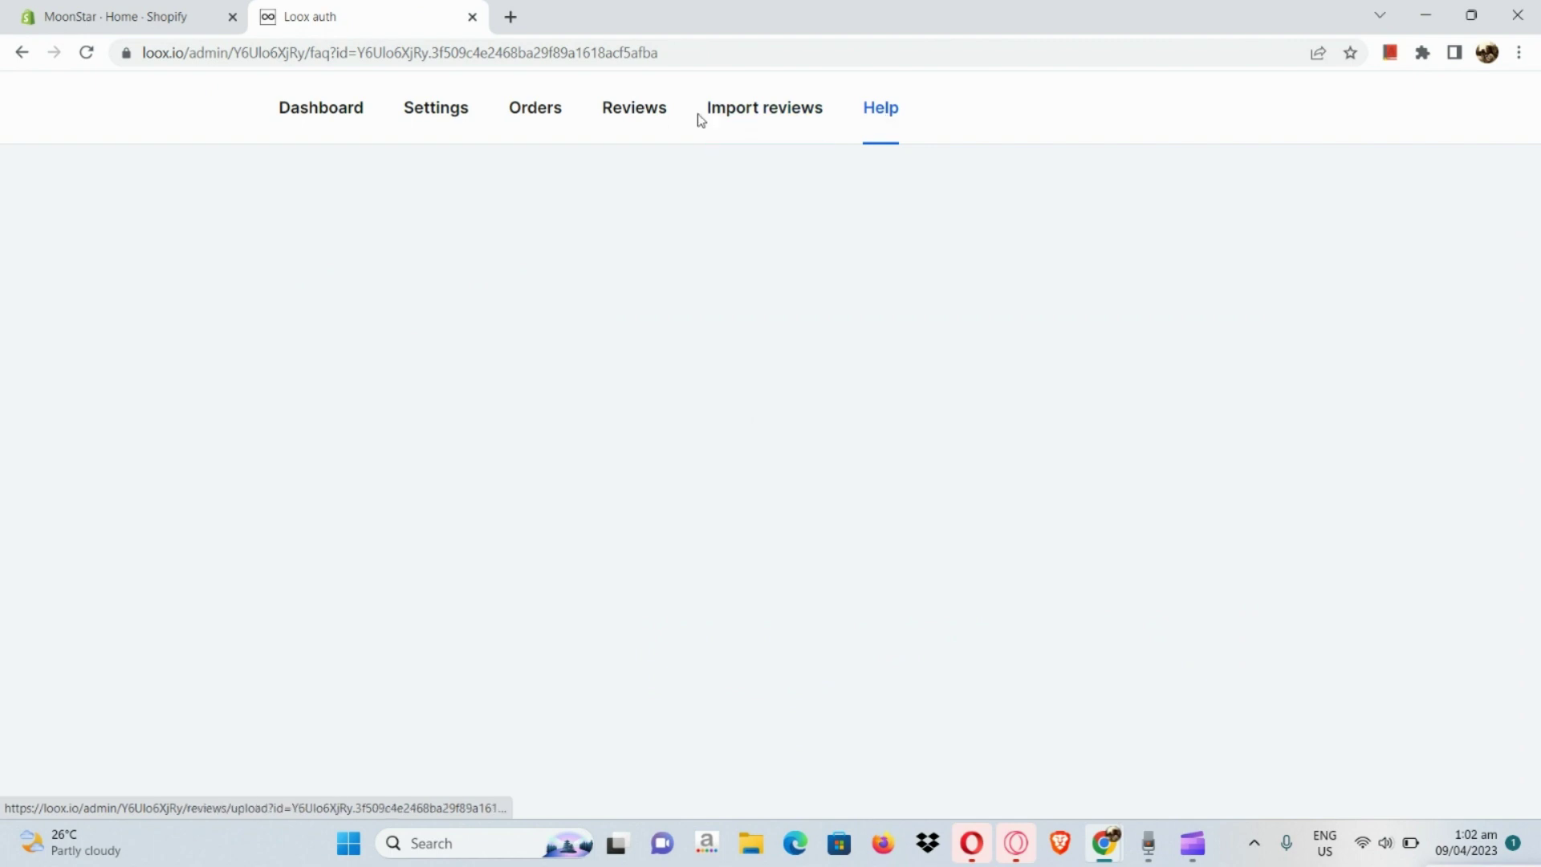
double_click(556, 124)
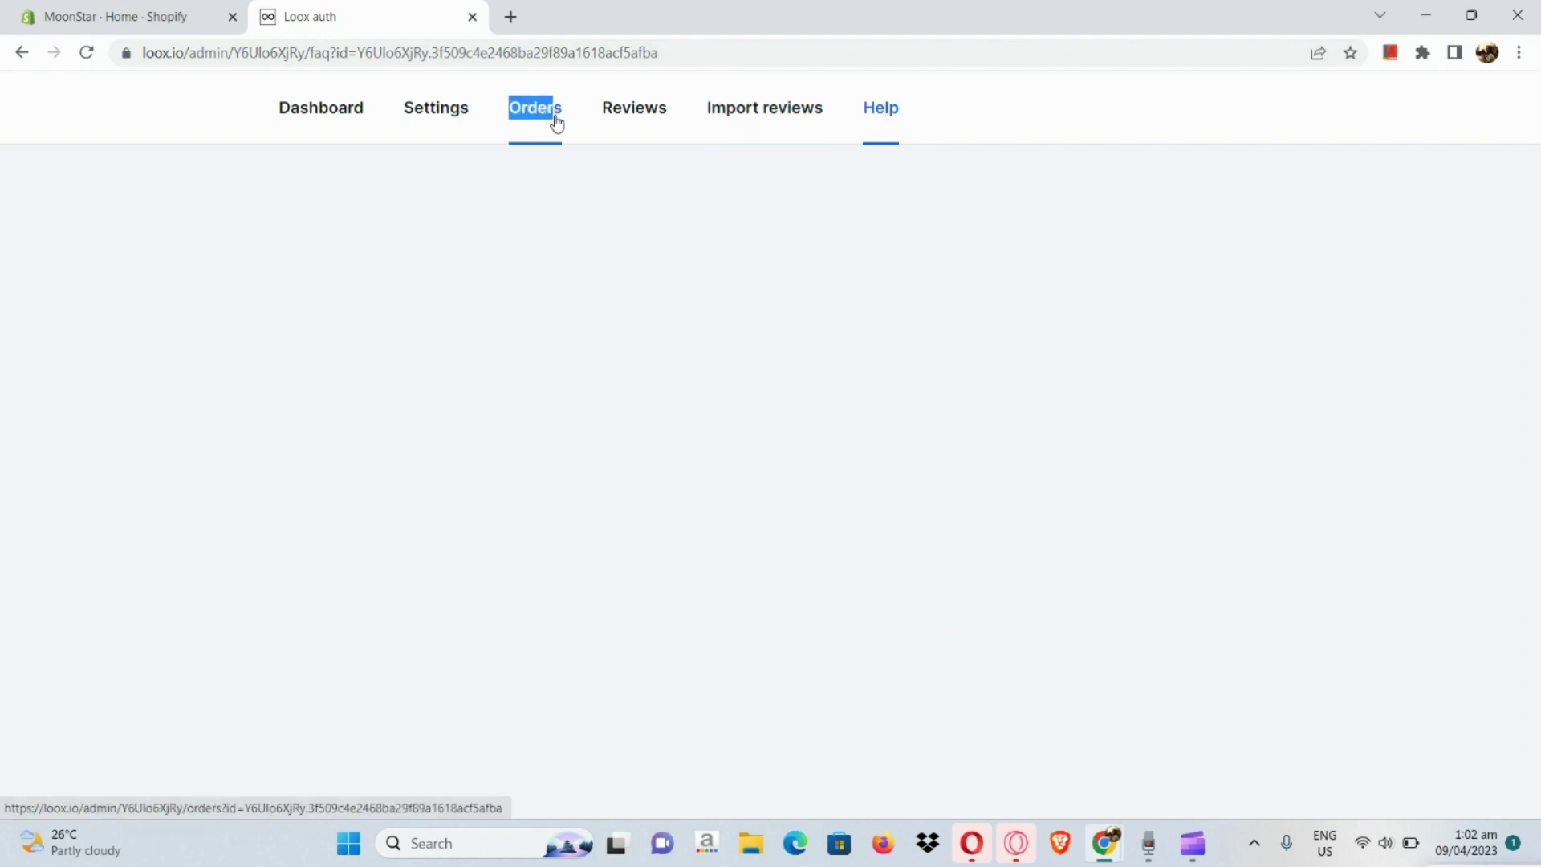
Return to Settings and look through the general Preferences, from Localization to Product groups.
left_click(423, 127)
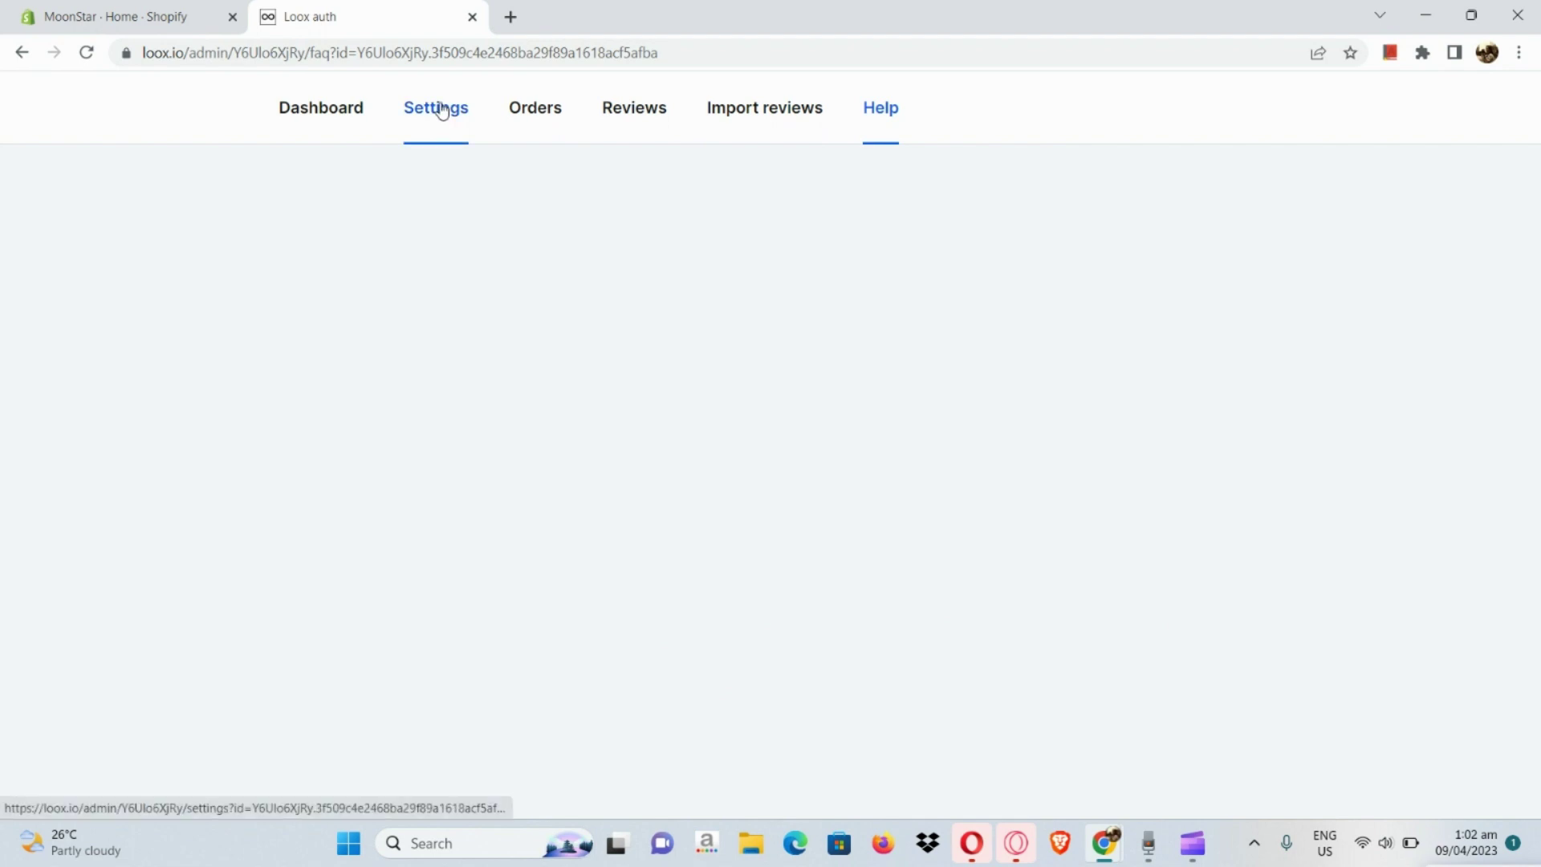
left_click(440, 108)
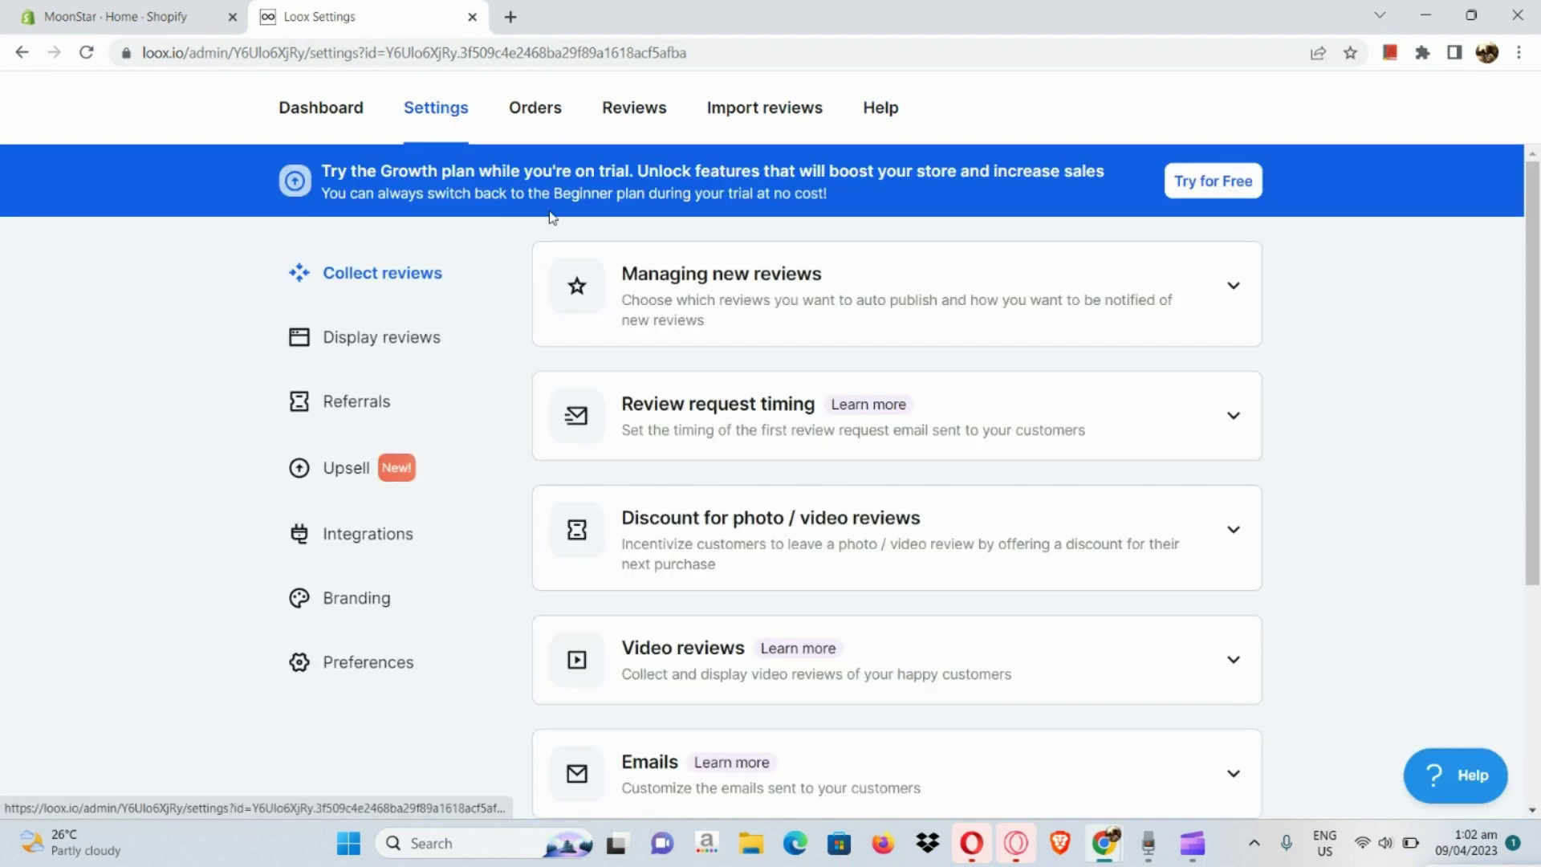
scroll(560, 468, "down", 4)
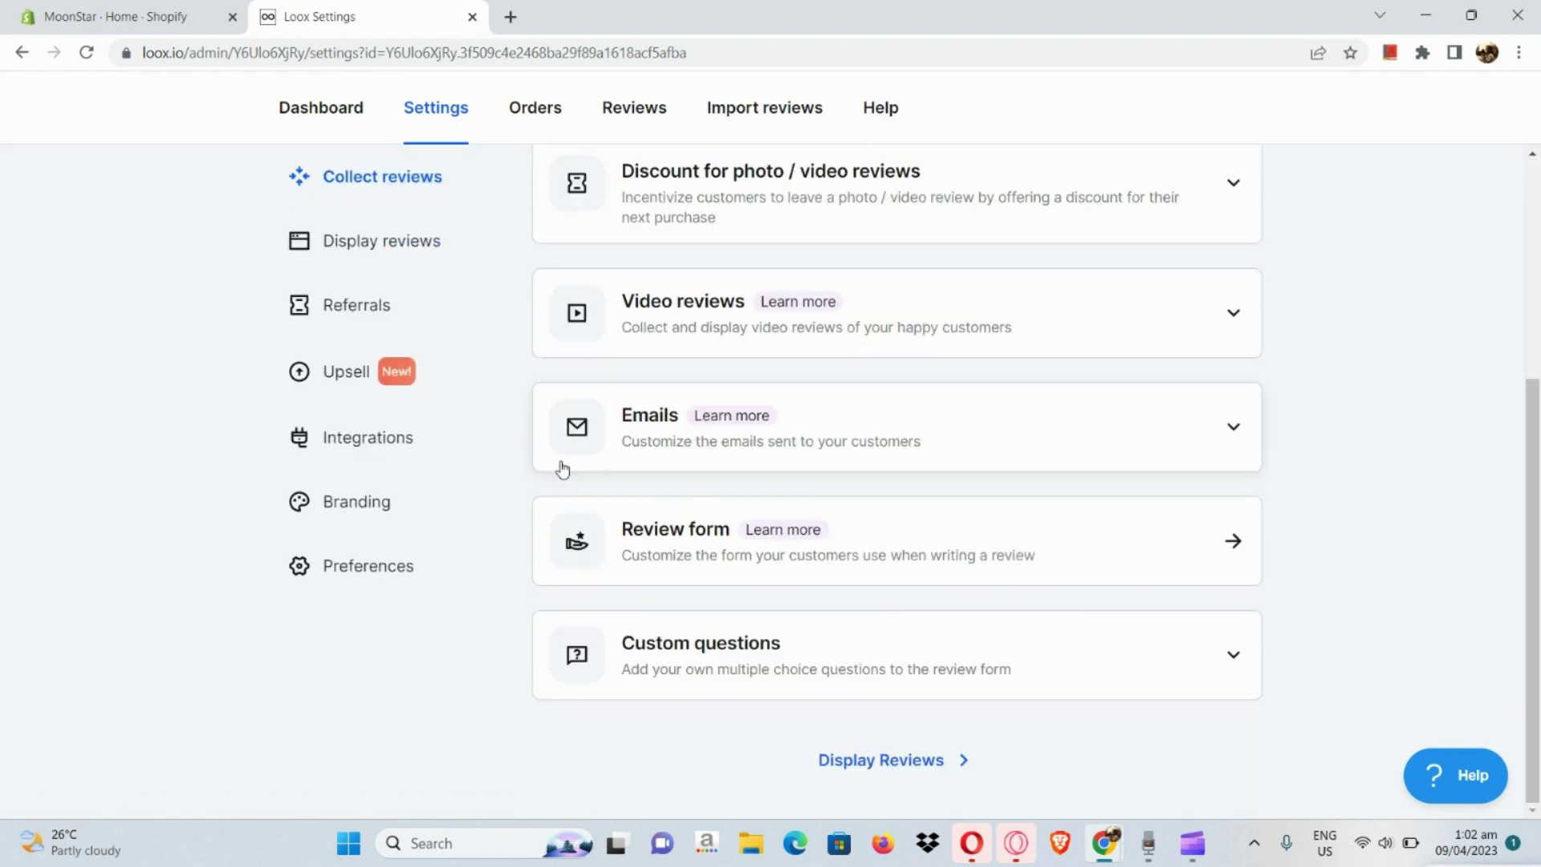
left_click(373, 562)
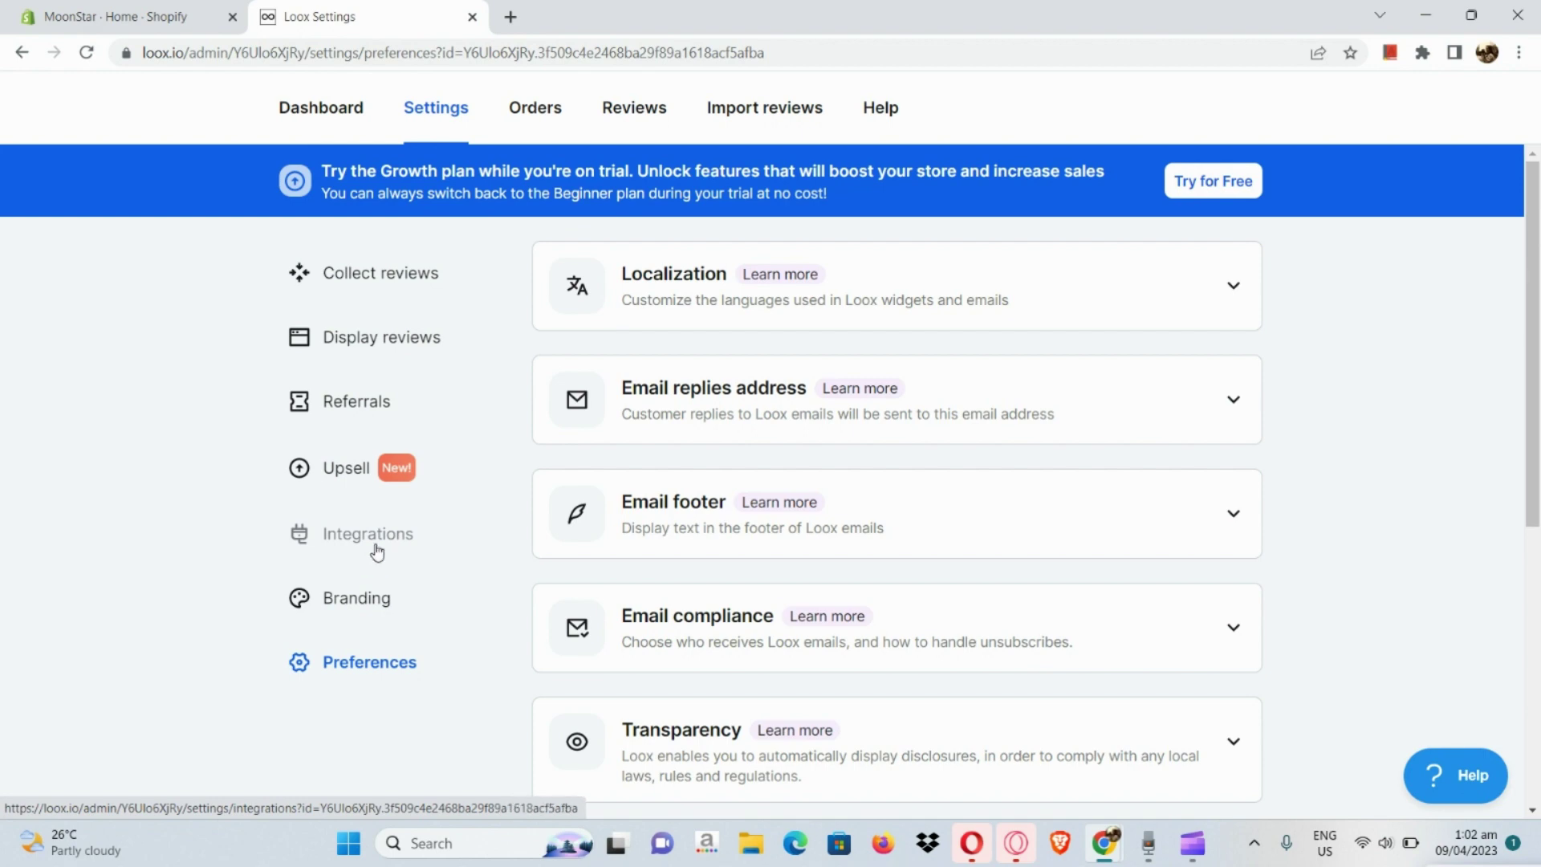
scroll(598, 551, "down", 3)
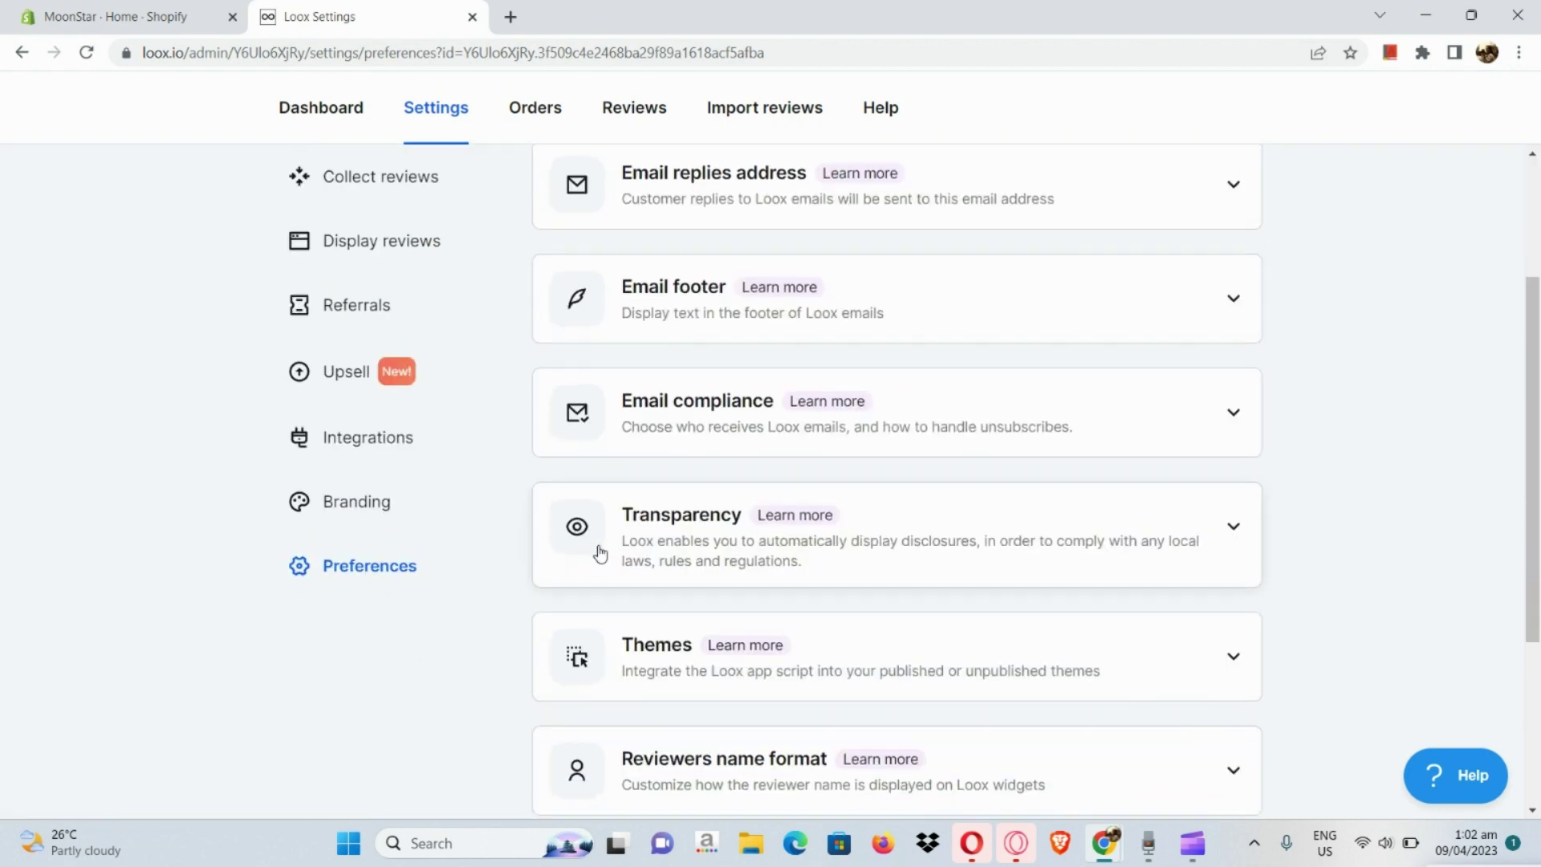
scroll(598, 551, "down", 4)
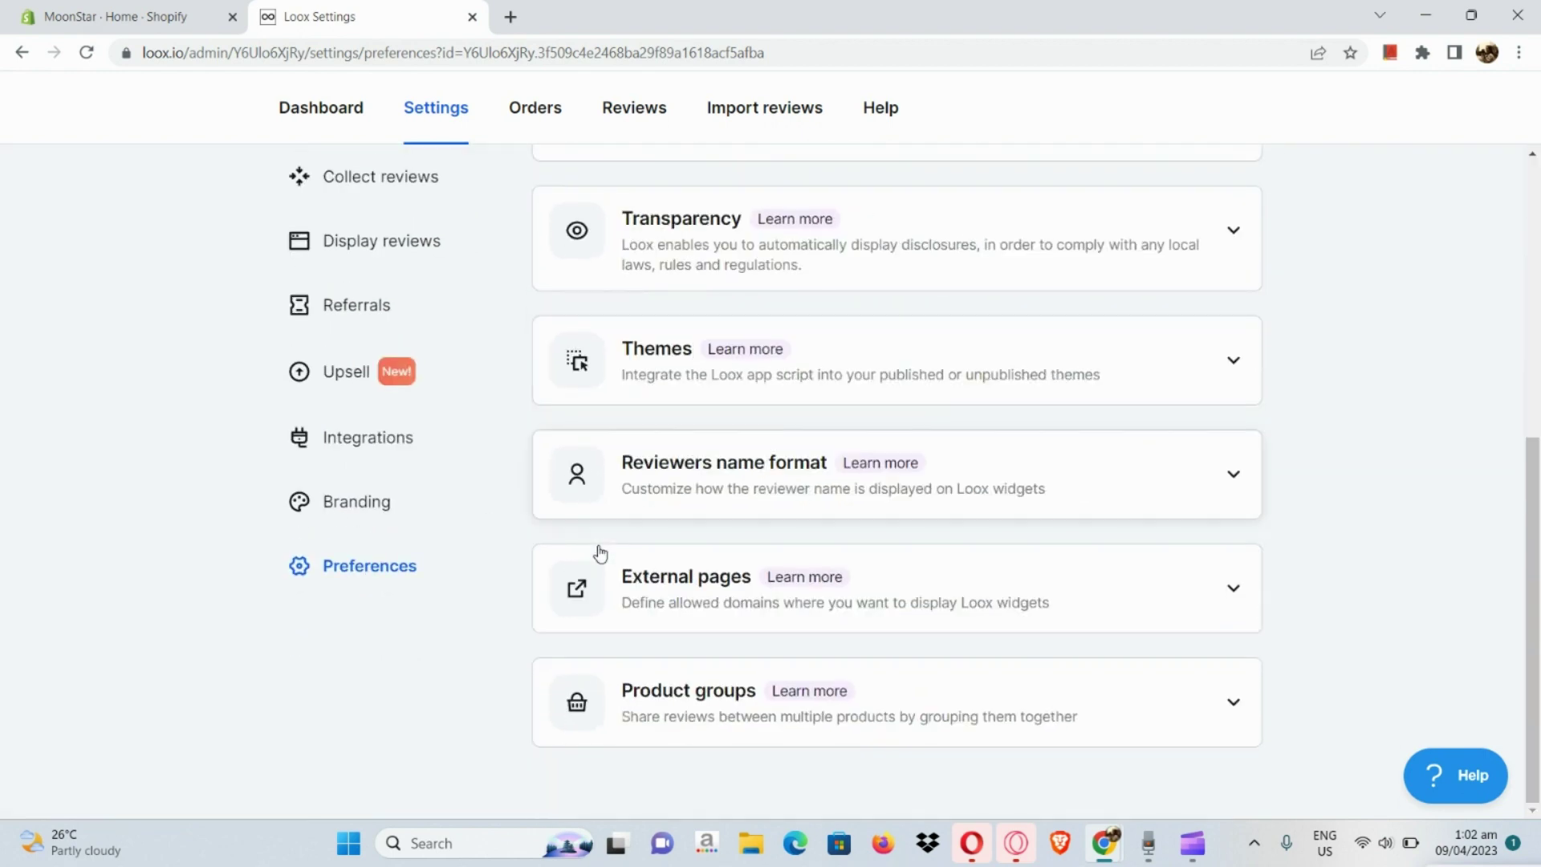
Browse the available Integrations from Google Shopping to Page builders, and return to the Dashboard.
left_click(409, 437)
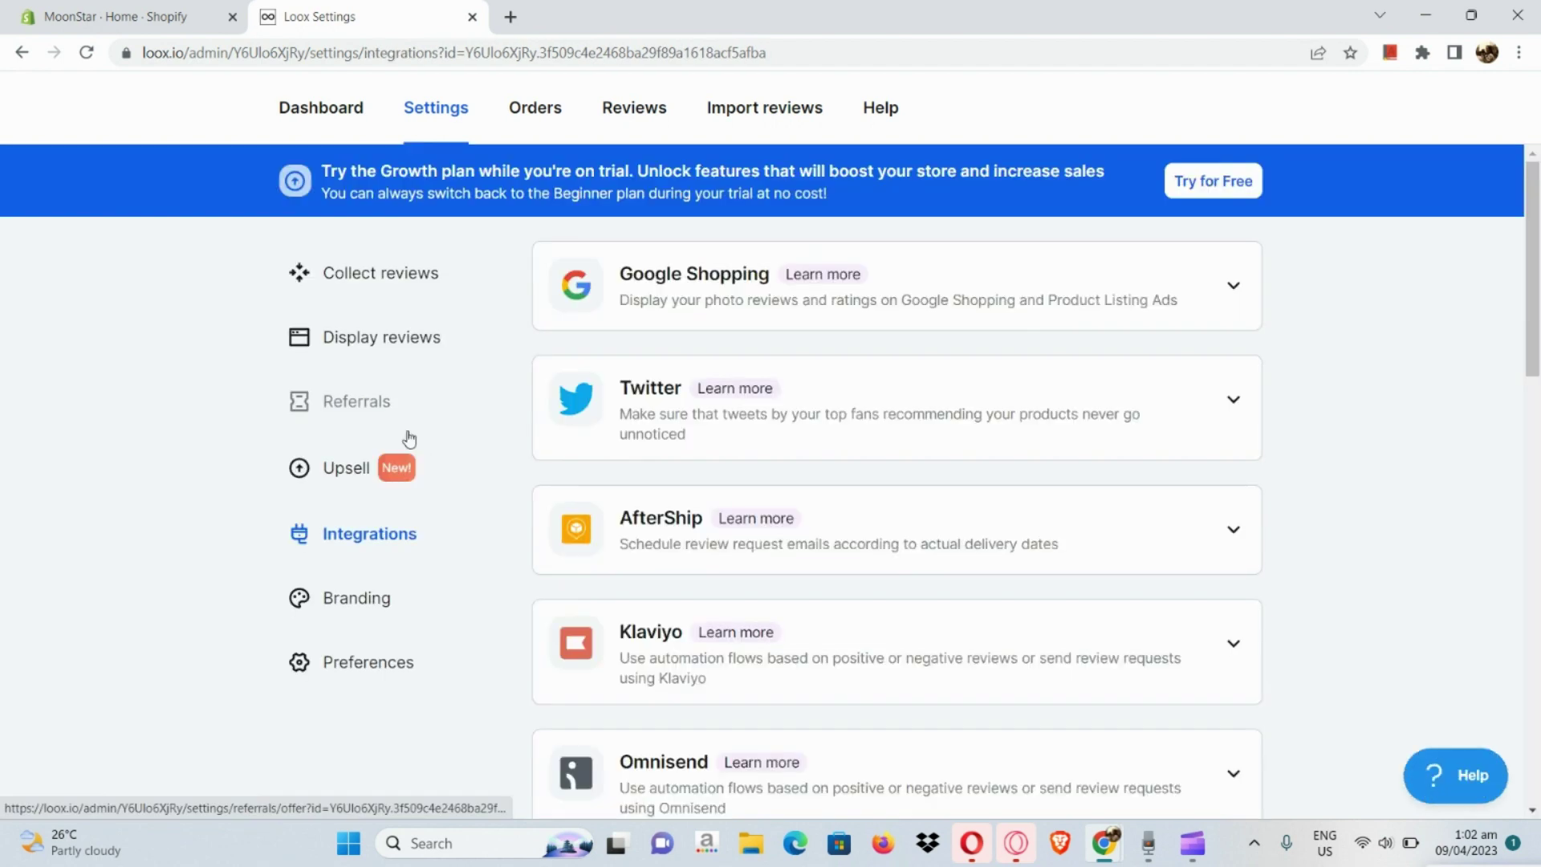
scroll(698, 392, "down", 2)
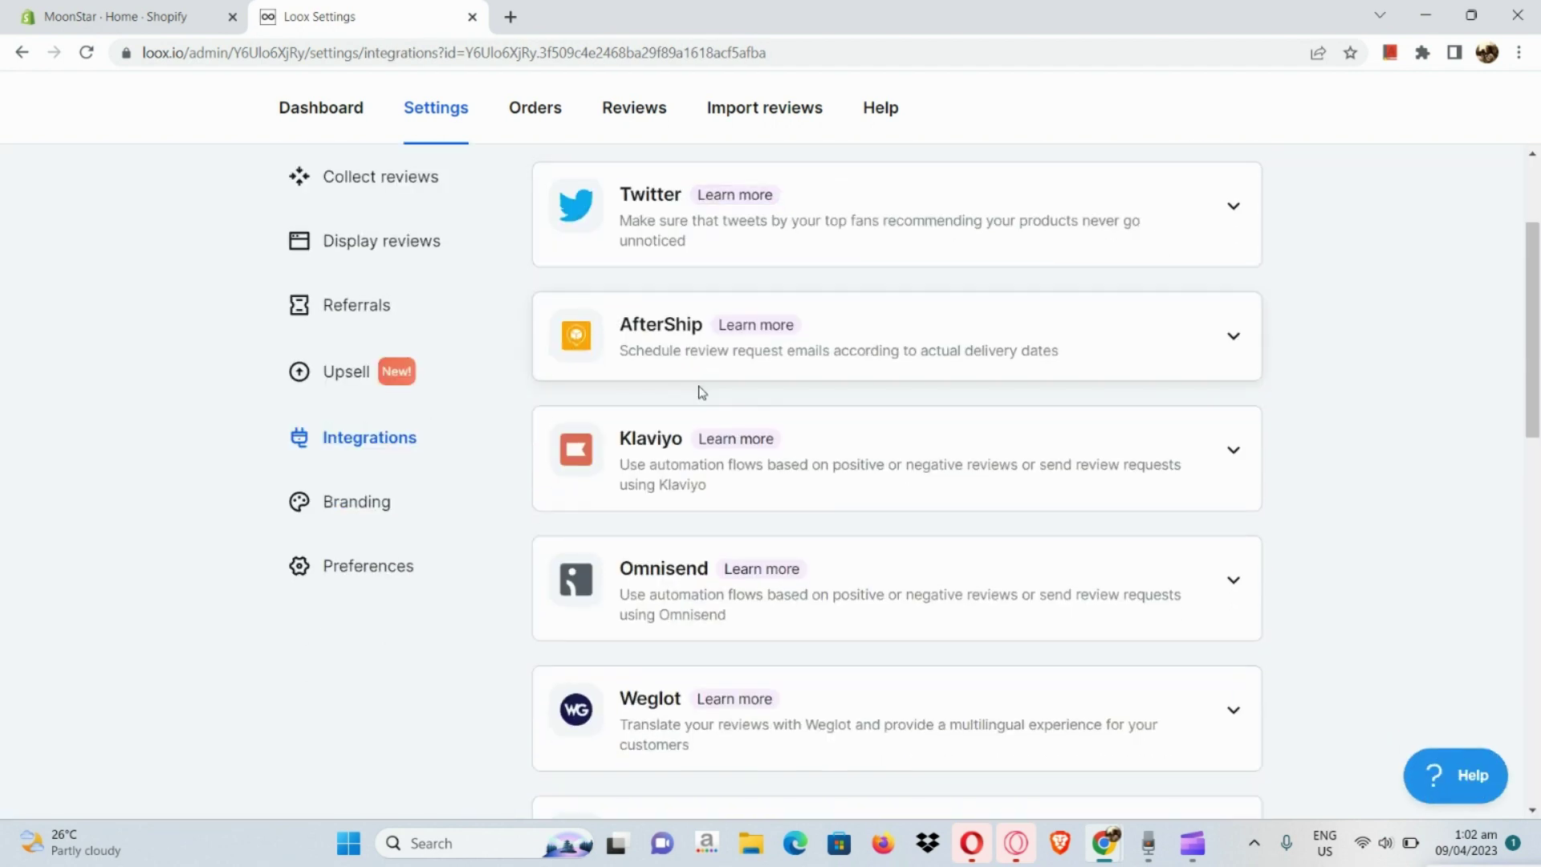
scroll(698, 393, "down", 10)
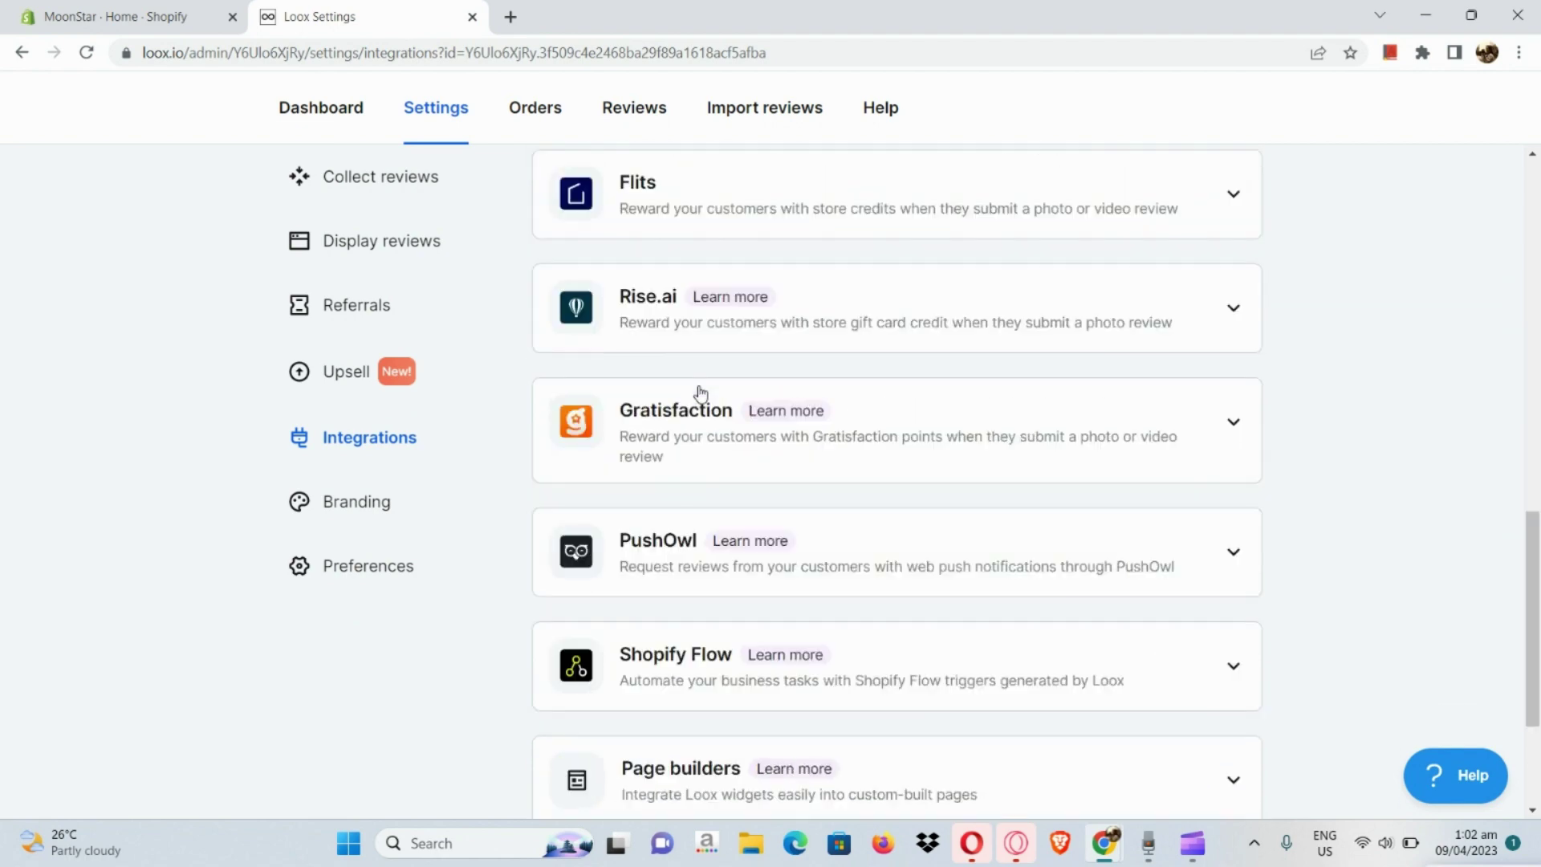
scroll(700, 393, "down", 3)
scroll(700, 392, "up", 15)
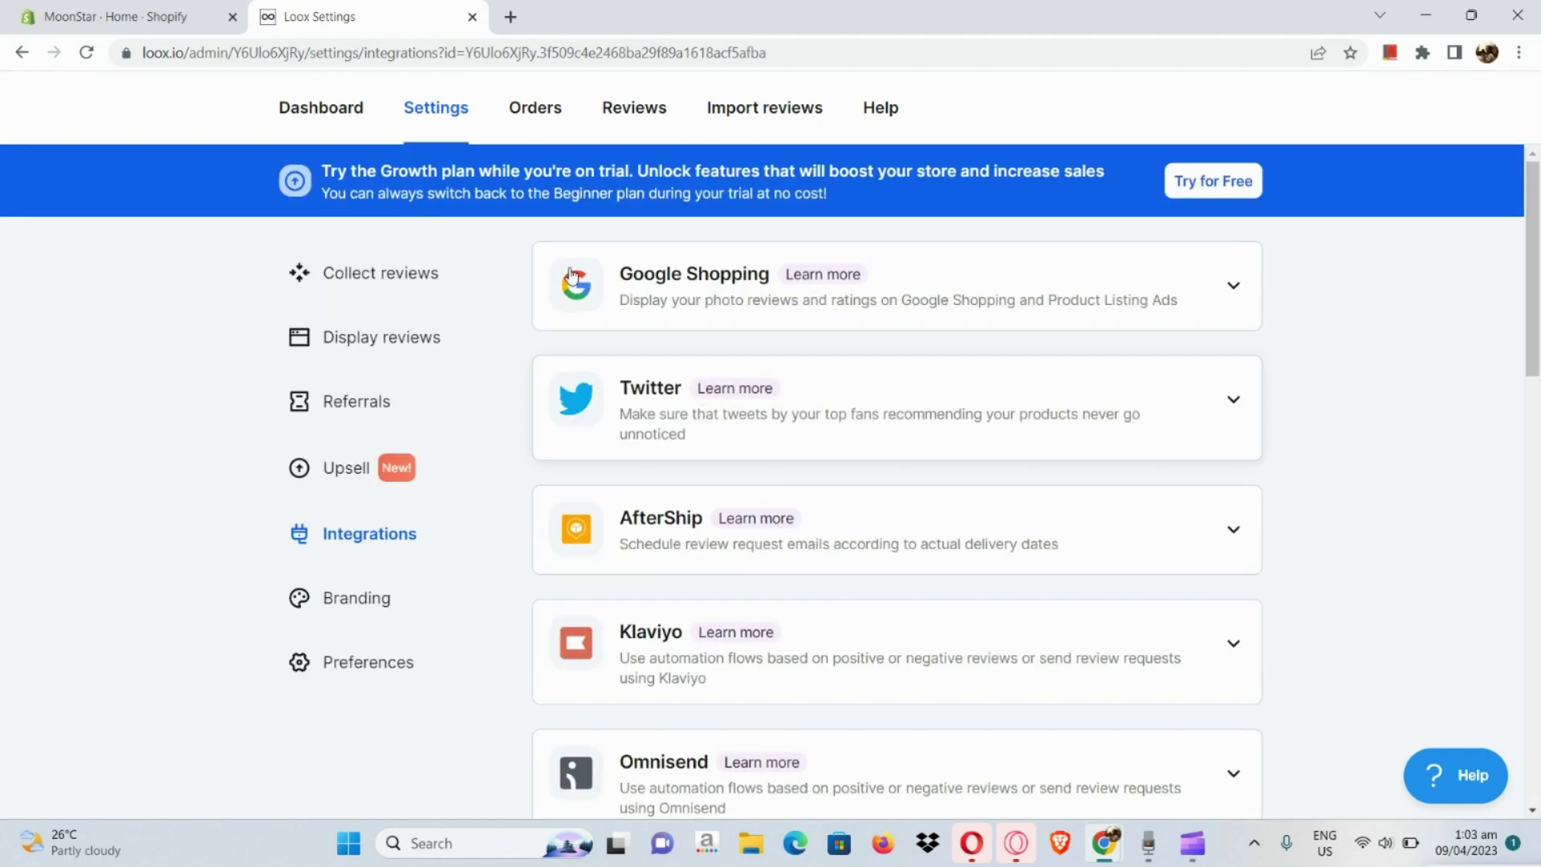
left_click(335, 107)
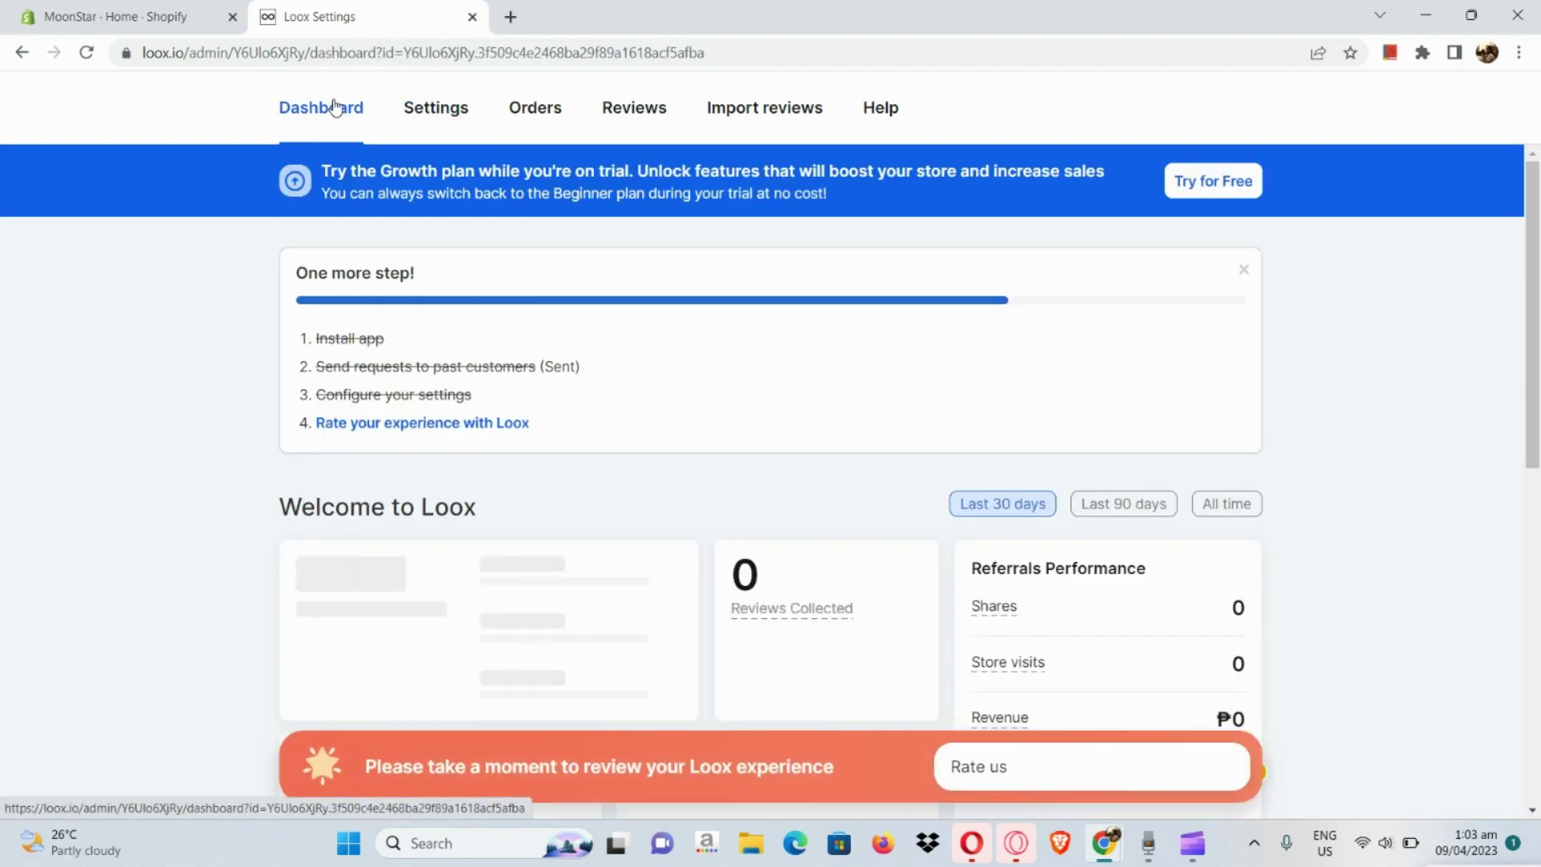